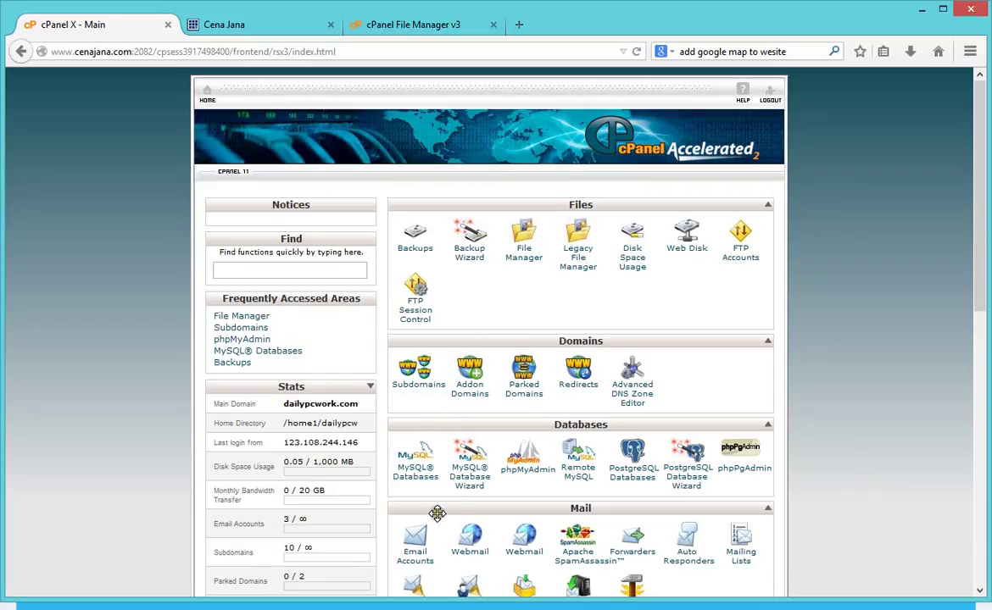
Step: Go to the MySQL Databases page in cPanel
{"action": "scroll", "coordinate": [842, 494], "scroll_direction": "down", "scroll_amount": 5}
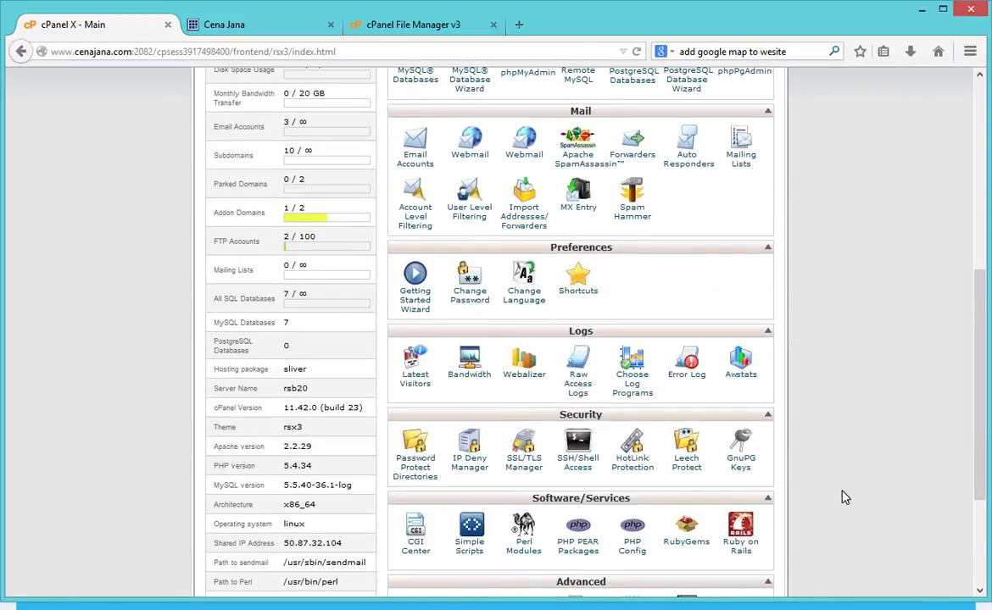
{"action": "scroll", "coordinate": [845, 497], "scroll_direction": "down", "scroll_amount": 3}
{"action": "scroll", "coordinate": [845, 500], "scroll_direction": "up", "scroll_amount": 5}
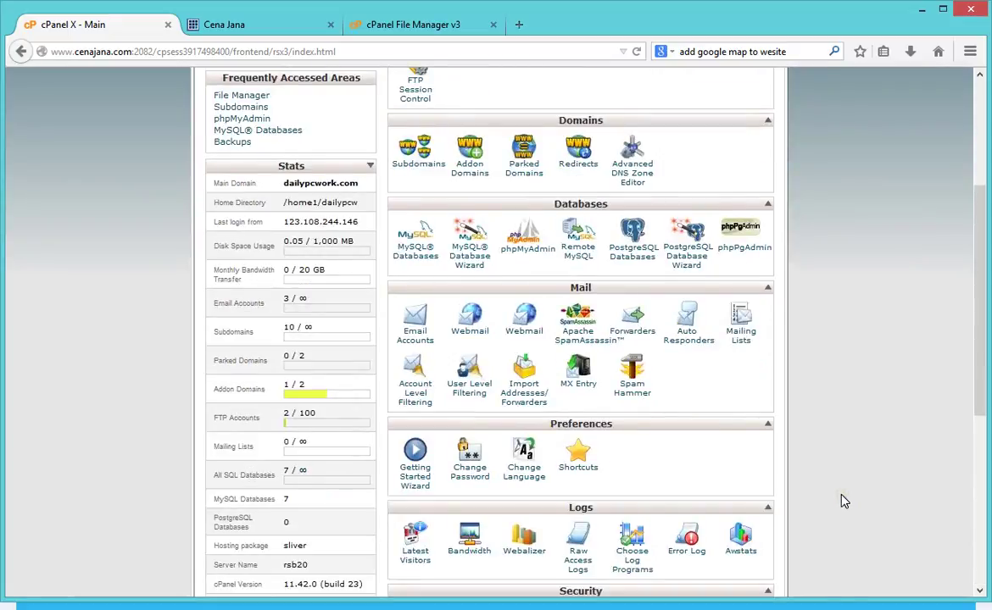
{"action": "scroll", "coordinate": [842, 497], "scroll_direction": "up", "scroll_amount": 3}
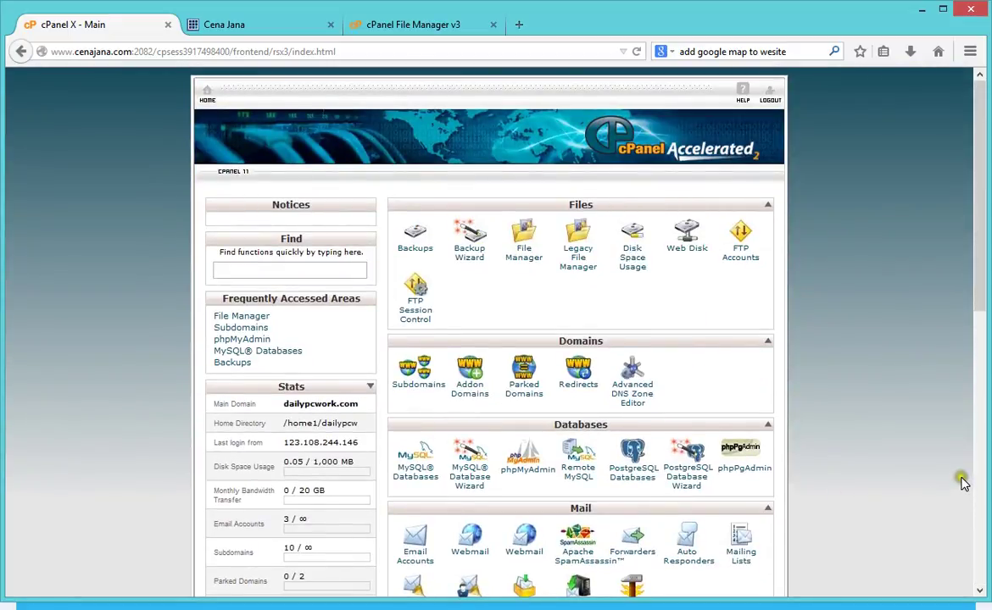
{"action": "left_click", "coordinate": [420, 480]}
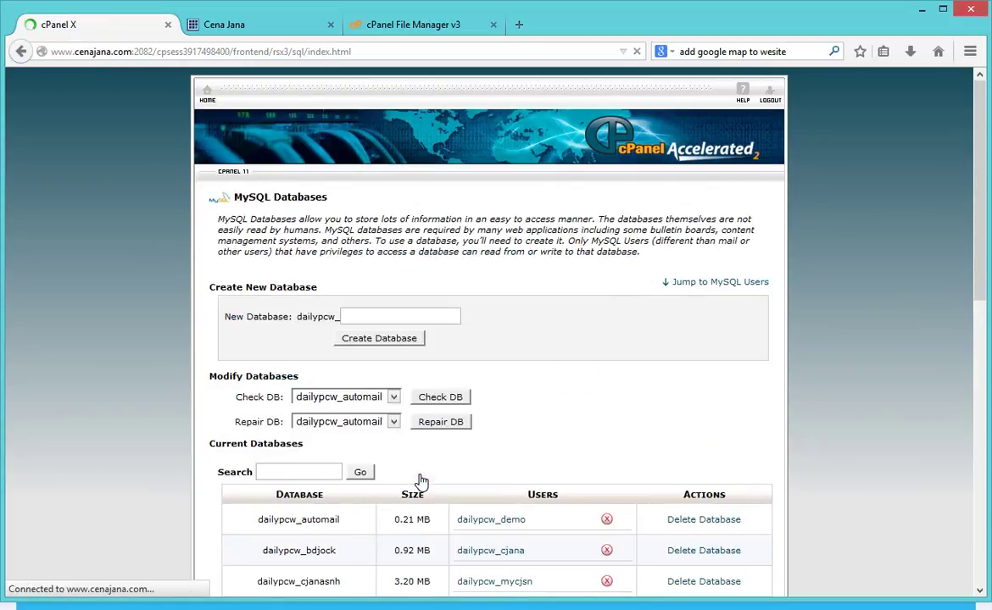
{"action": "scroll", "coordinate": [419, 460], "scroll_direction": "down", "scroll_amount": 10}
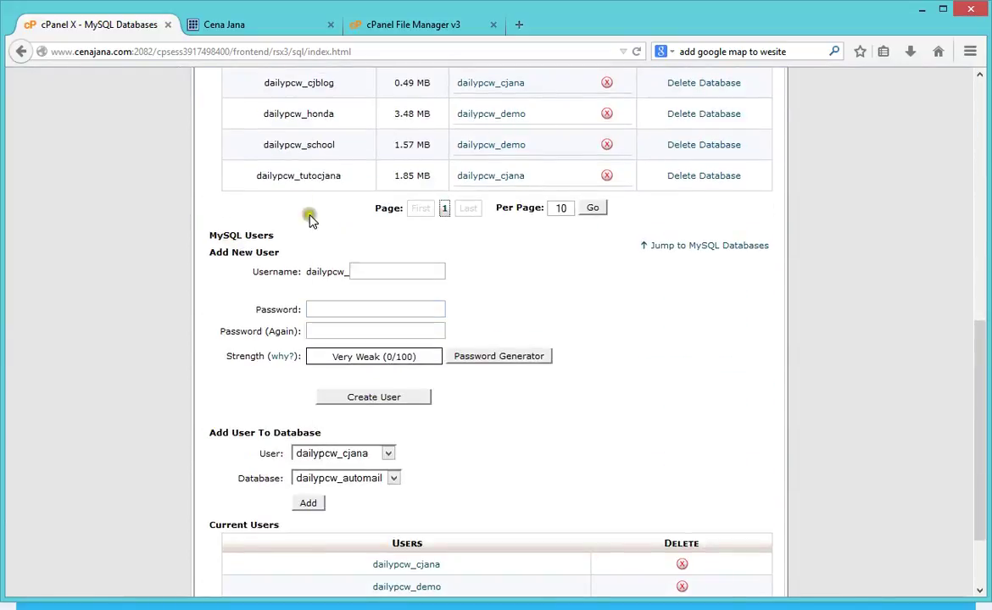
{"action": "scroll", "coordinate": [663, 438], "scroll_direction": "up", "scroll_amount": 8}
{"action": "scroll", "coordinate": [664, 438], "scroll_direction": "up", "scroll_amount": 3}
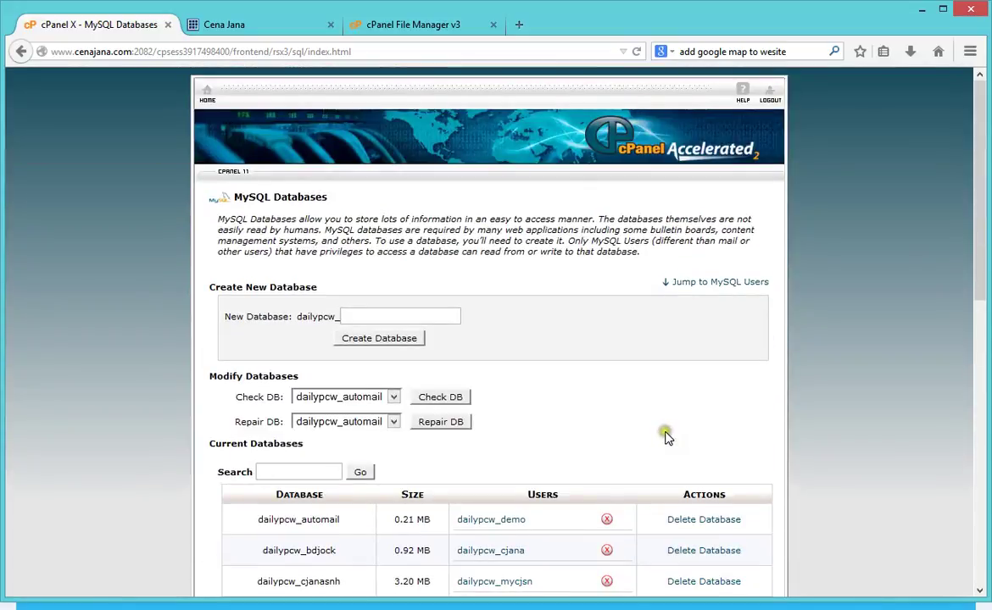
Step: Create a database named test and select the resulting dailypcw_test name for copying
{"action": "left_click", "coordinate": [370, 315]}
{"action": "left_click", "coordinate": [575, 355]}
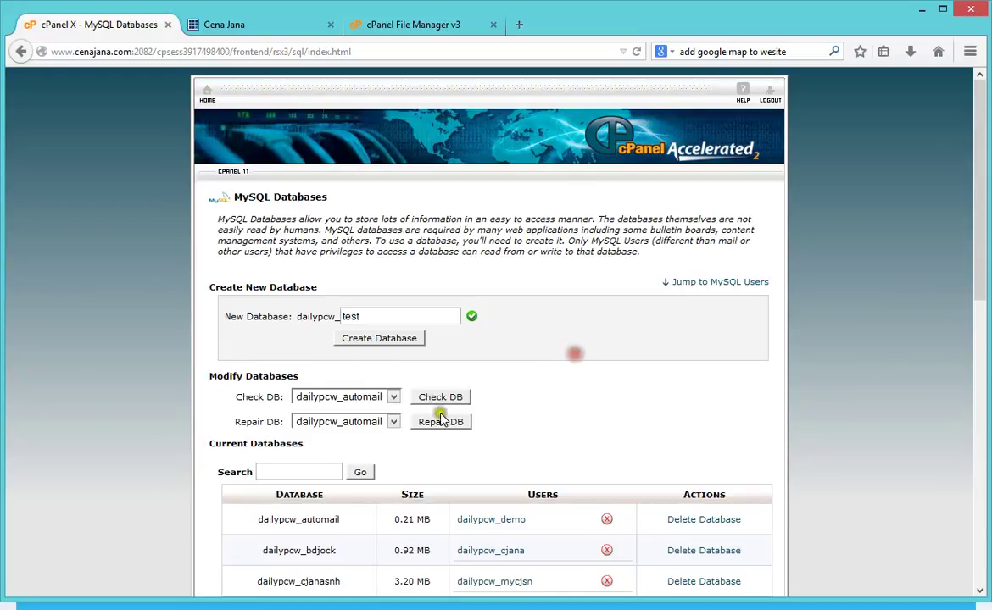
{"action": "left_click", "coordinate": [369, 340]}
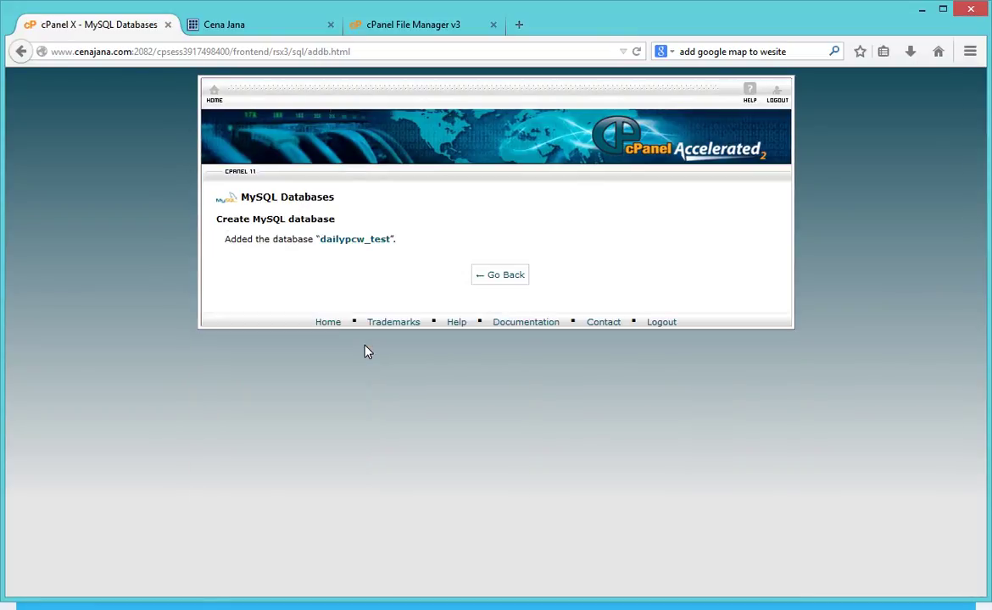
{"action": "left_click_drag", "start_coordinate": [324, 241], "coordinate": [392, 239]}
{"action": "key", "text": "ctrl+c"}
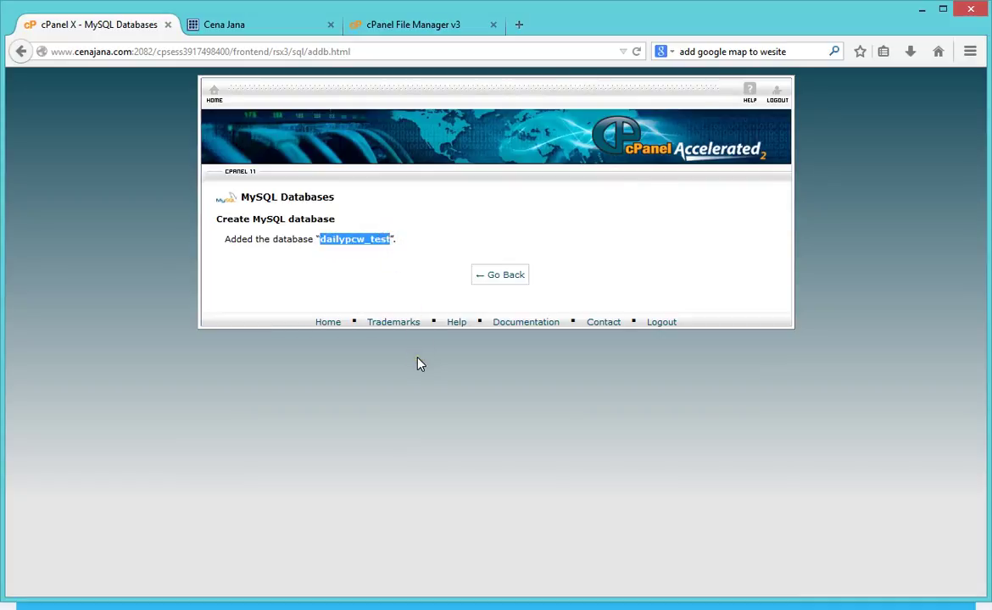
Step: Start a Notepad note reading 'DB: dailypcw_test' with a new line for the user entry
{"action": "key", "text": "super"}
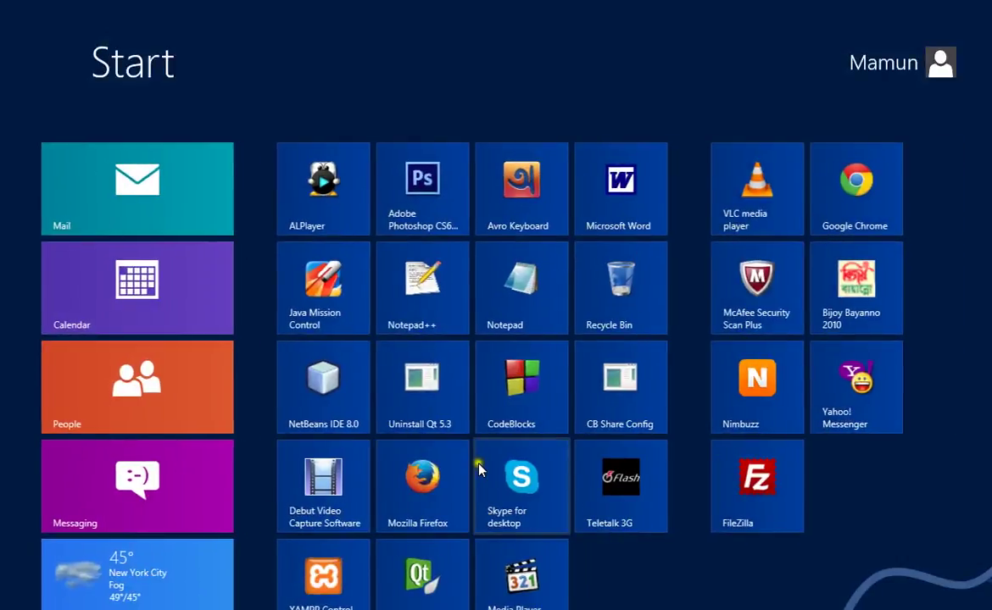
{"action": "type", "text": "not"}
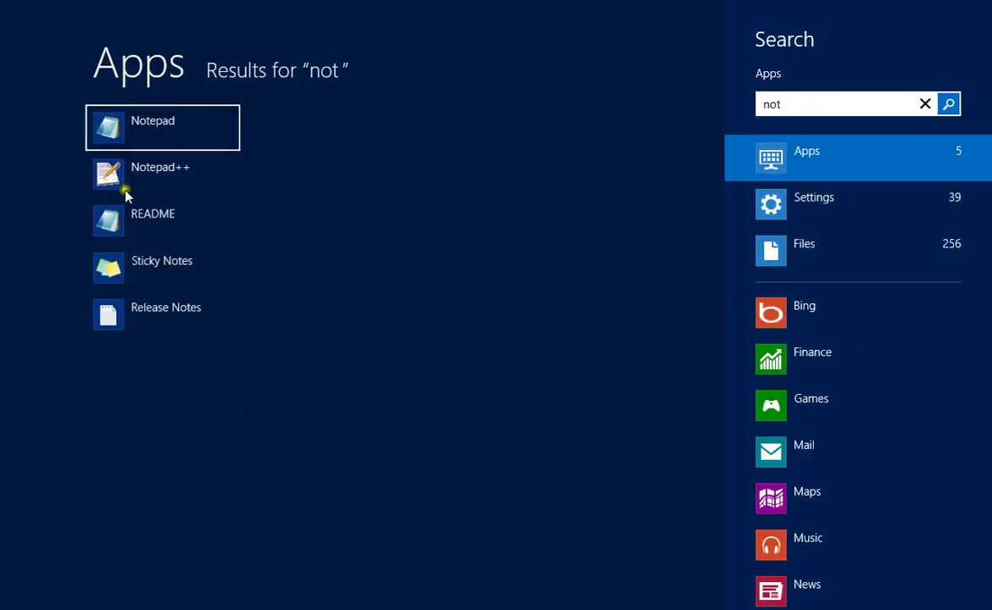
{"action": "left_click", "coordinate": [138, 123]}
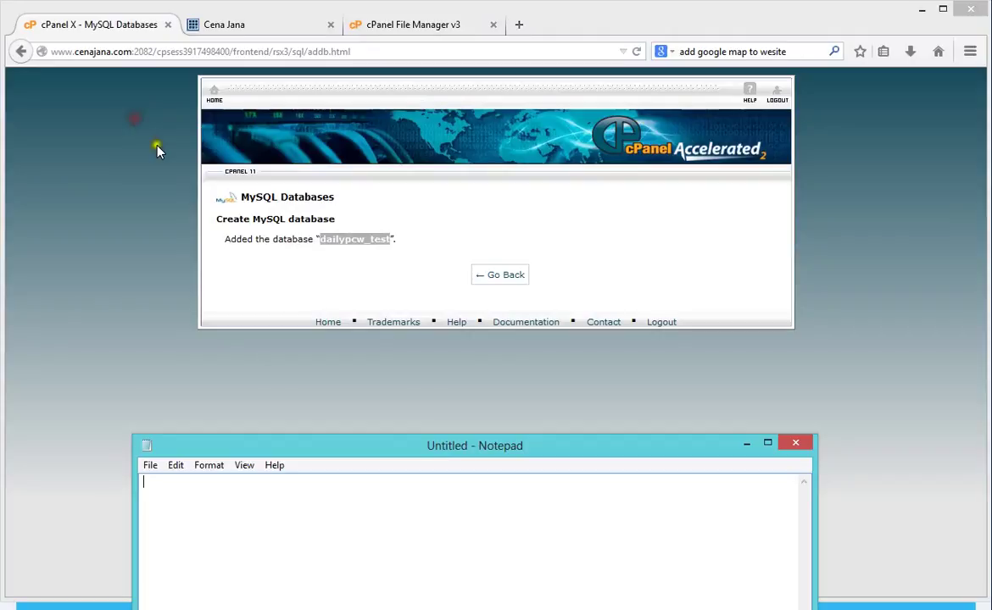
{"action": "left_click", "coordinate": [206, 500]}
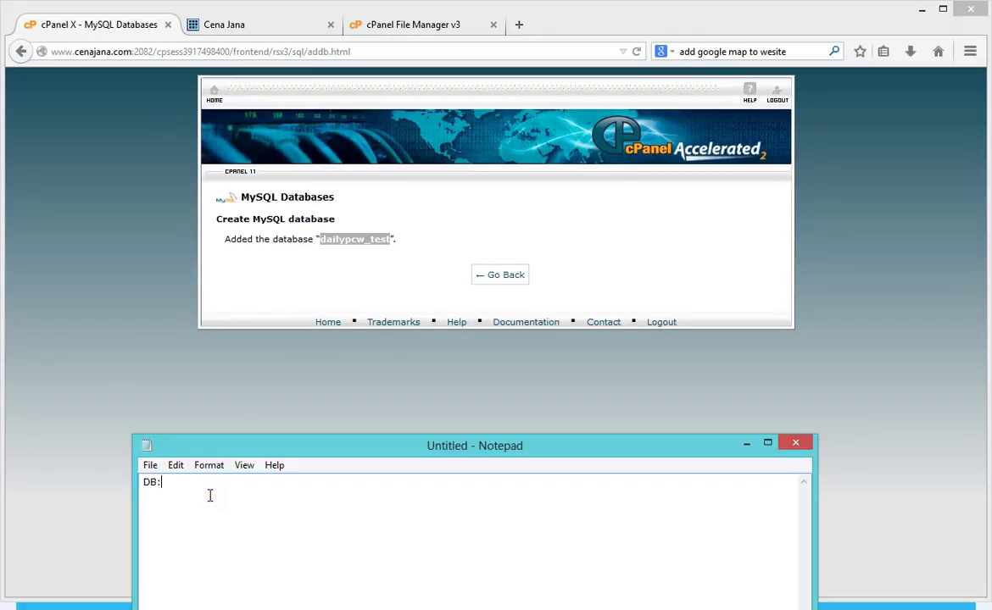
{"action": "type", "text": "DB:"}
{"action": "key", "text": "ctrl+v"}
{"action": "key", "text": "Return"}
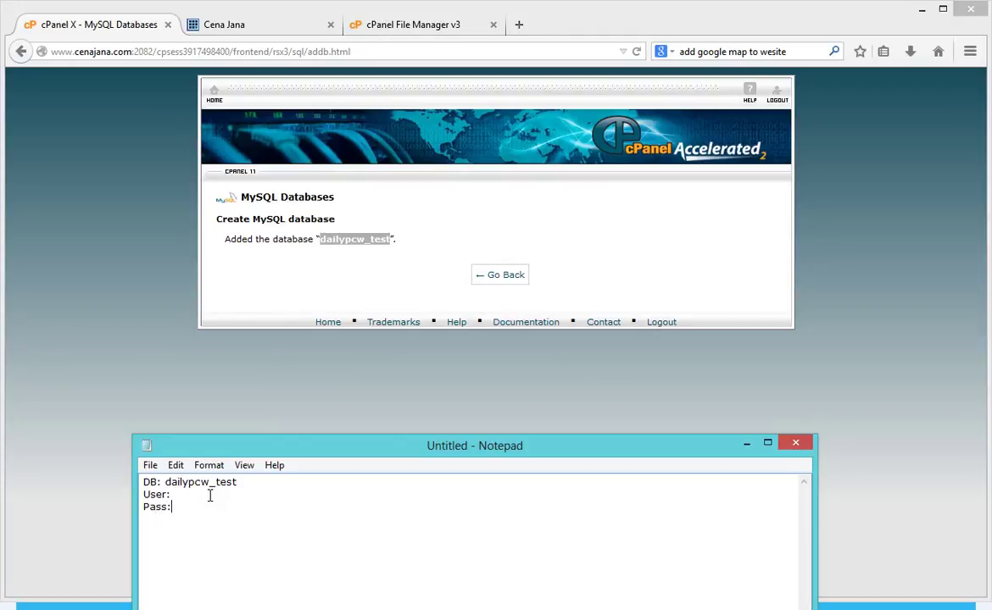
{"action": "left_click", "coordinate": [453, 185]}
Step: Return to MySQL Databases and check the existing database and user dropdown lists
{"action": "left_click", "coordinate": [505, 274]}
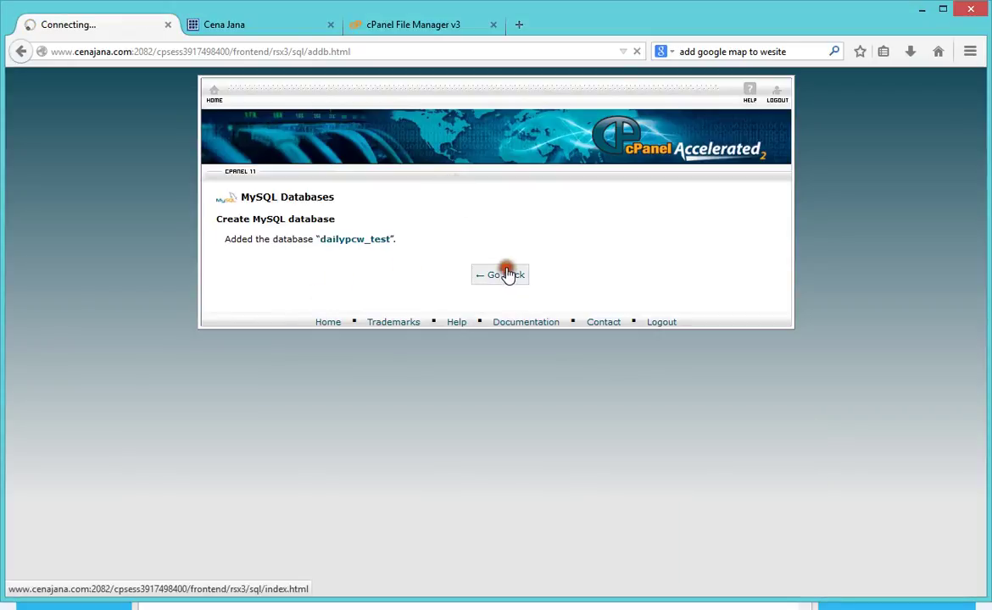
{"action": "scroll", "coordinate": [562, 288], "scroll_direction": "down", "scroll_amount": 10}
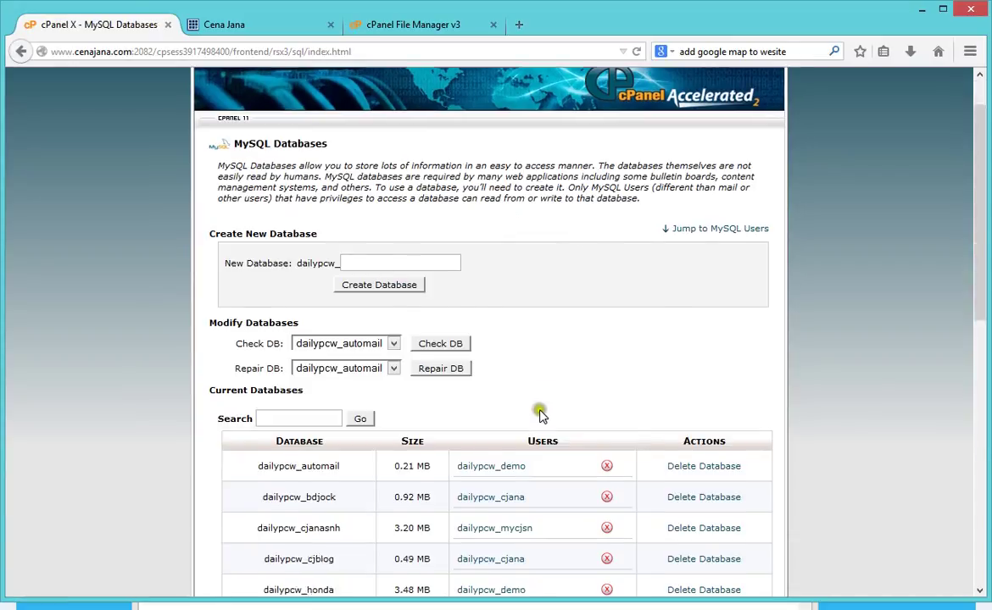
{"action": "scroll", "coordinate": [438, 452], "scroll_direction": "up", "scroll_amount": 1}
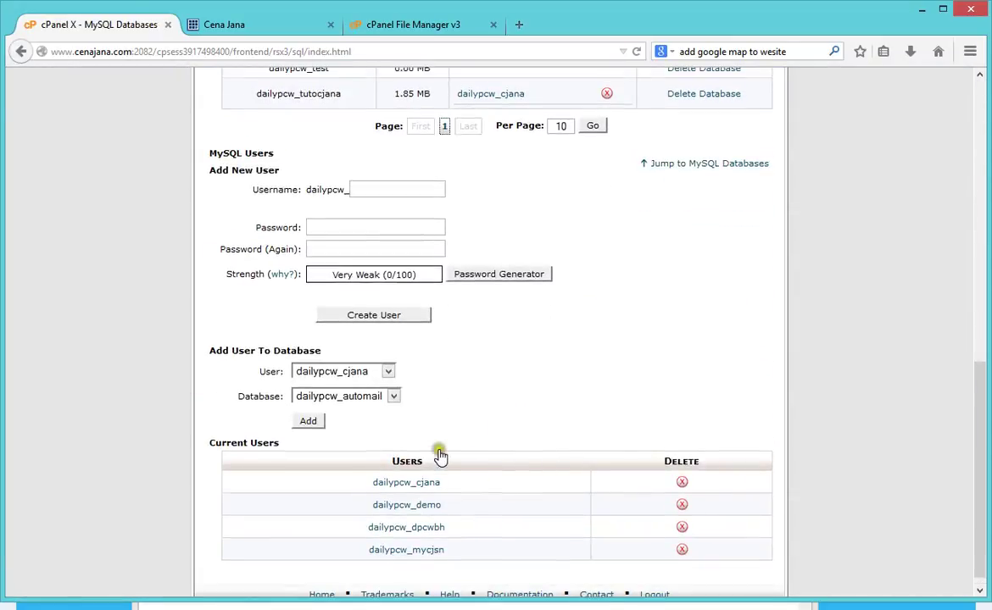
{"action": "scroll", "coordinate": [442, 469], "scroll_direction": "down", "scroll_amount": 1}
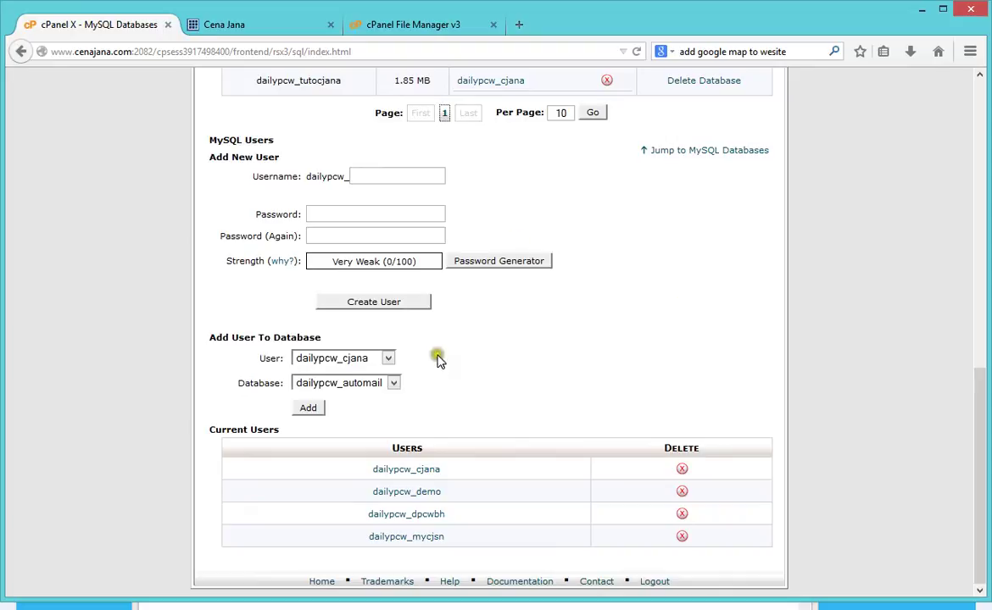
{"action": "left_click", "coordinate": [359, 382]}
{"action": "left_click", "coordinate": [493, 386]}
{"action": "left_click", "coordinate": [325, 359]}
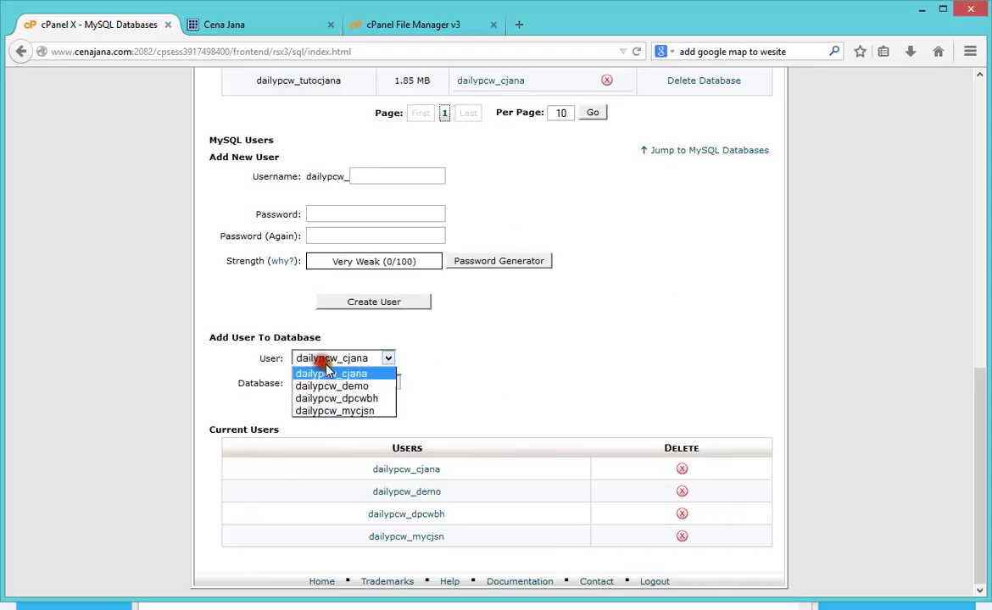
{"action": "left_click", "coordinate": [531, 380]}
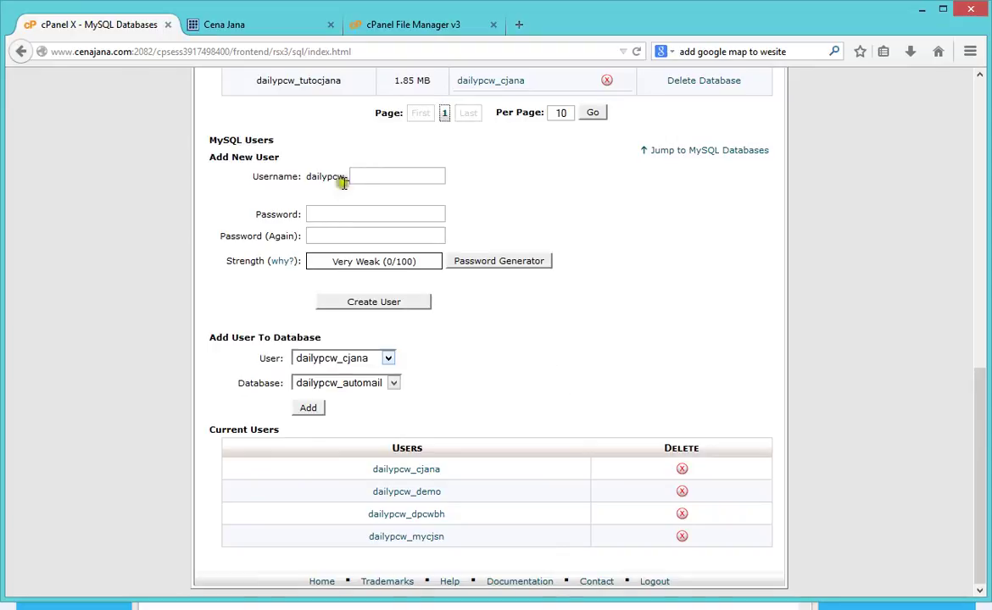
Step: Enter username test and generate a new strong password, selecting it for copying
{"action": "left_click", "coordinate": [373, 177]}
{"action": "type", "text": "test"}
{"action": "left_click", "coordinate": [572, 177]}
{"action": "left_click", "coordinate": [477, 264]}
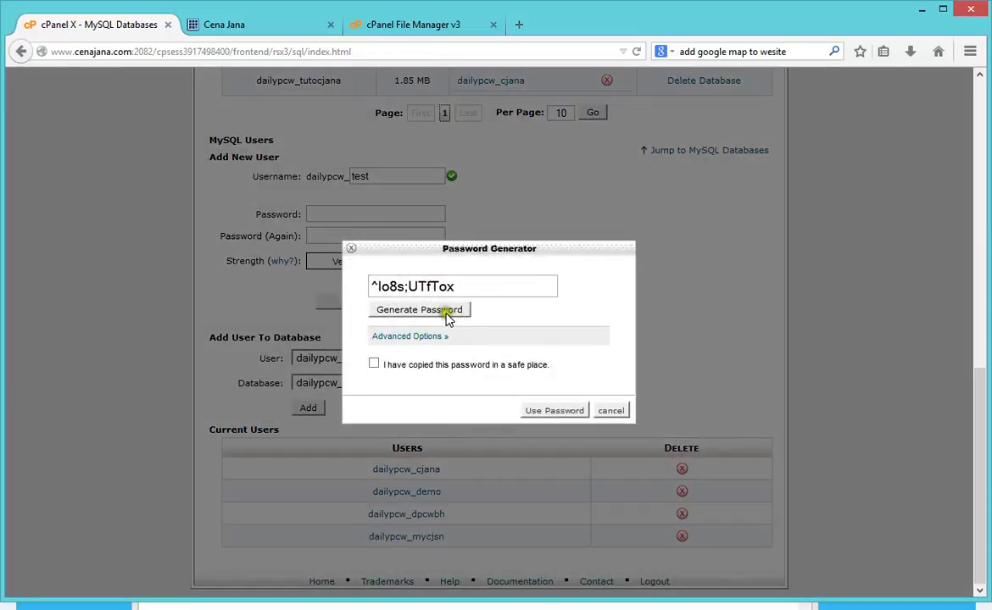
{"action": "left_click", "coordinate": [448, 312]}
{"action": "left_click_drag", "start_coordinate": [434, 287], "coordinate": [331, 300]}
{"action": "key", "text": "ctrl+c"}
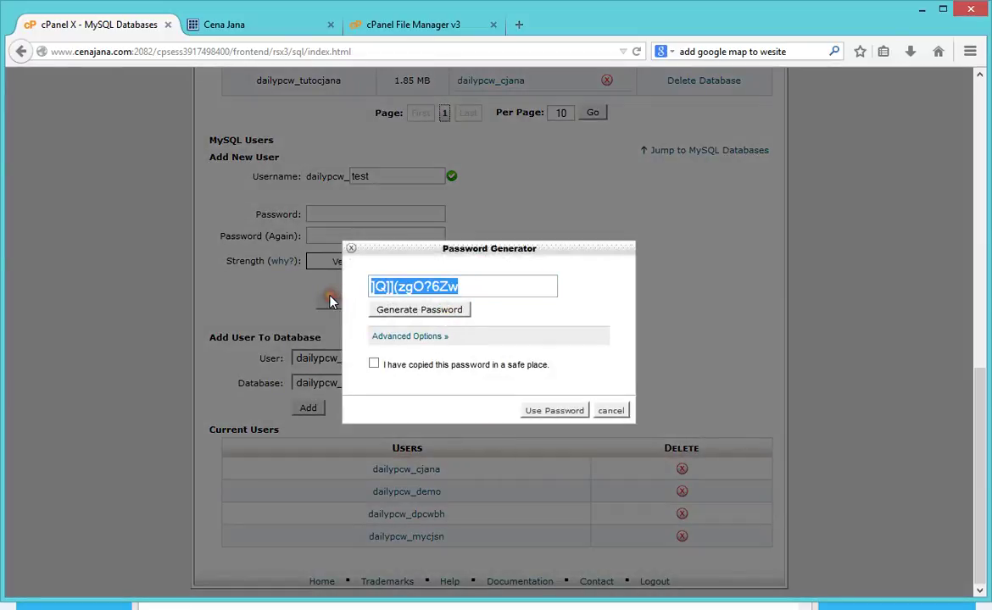
Step: Paste the password after Pass: in the note, apply it, and create the user
{"action": "left_click", "coordinate": [342, 607]}
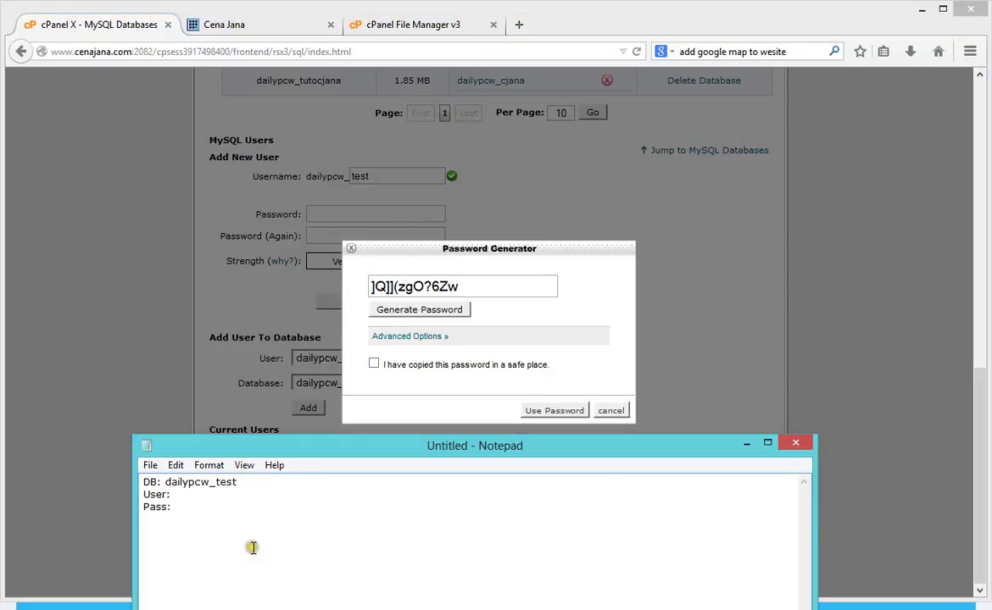
{"action": "key", "text": "ctrl+v"}
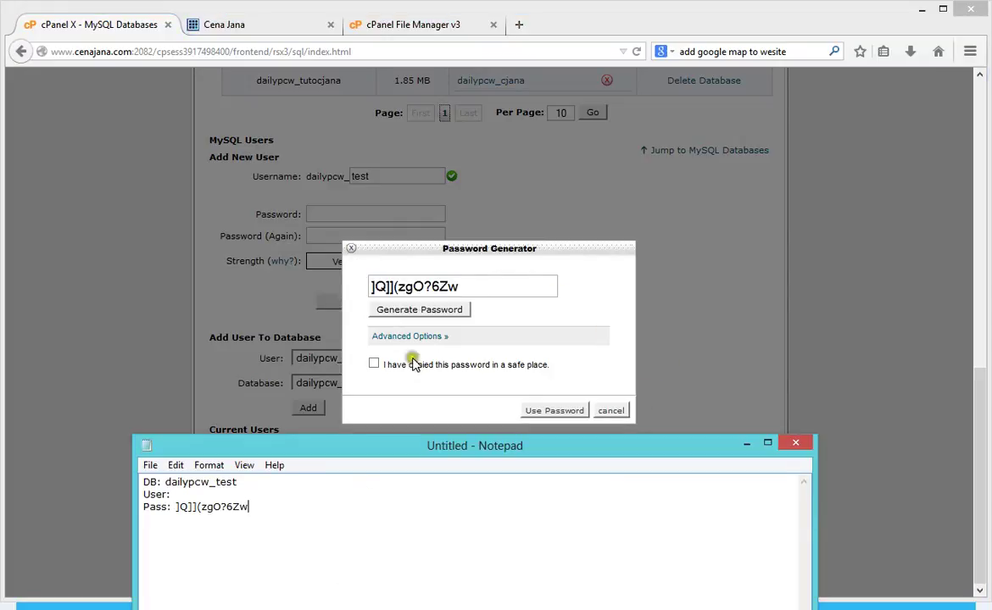
{"action": "left_click", "coordinate": [418, 365]}
{"action": "left_click", "coordinate": [550, 411]}
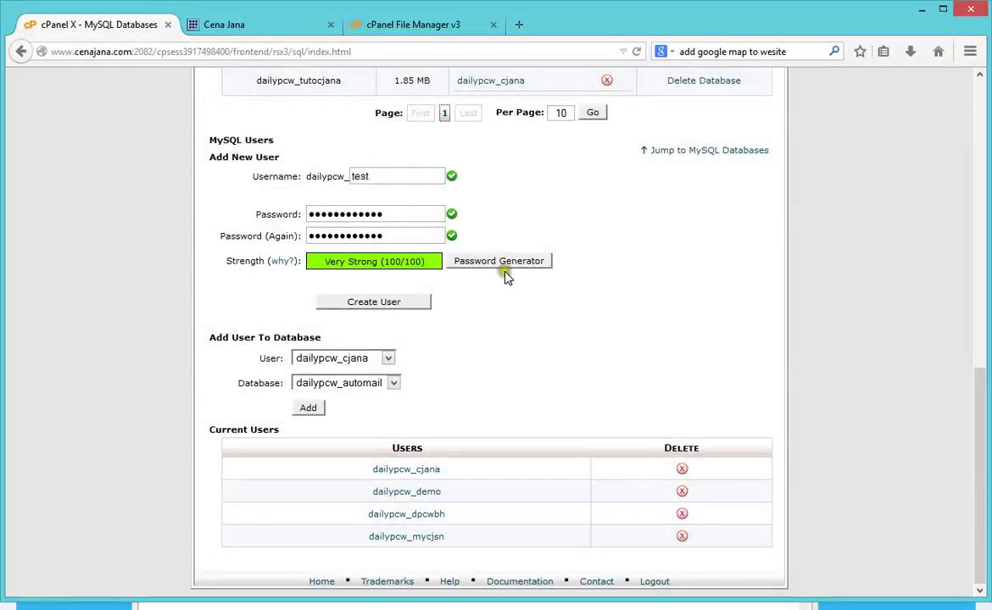
{"action": "left_click", "coordinate": [367, 304]}
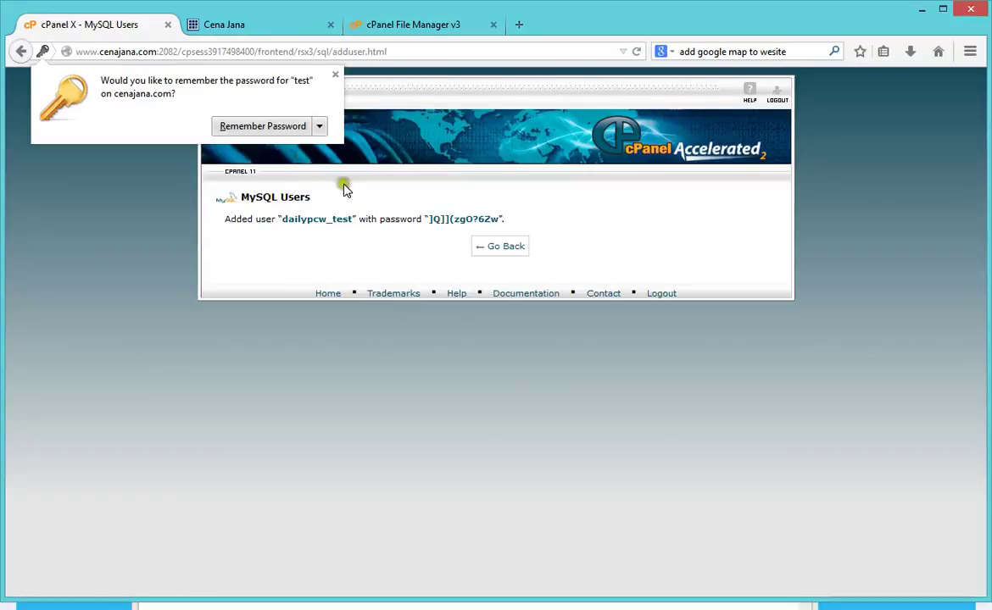
Step: Dismiss the save-password prompt and record user dailypcw_test after User: in the note
{"action": "left_click", "coordinate": [336, 76]}
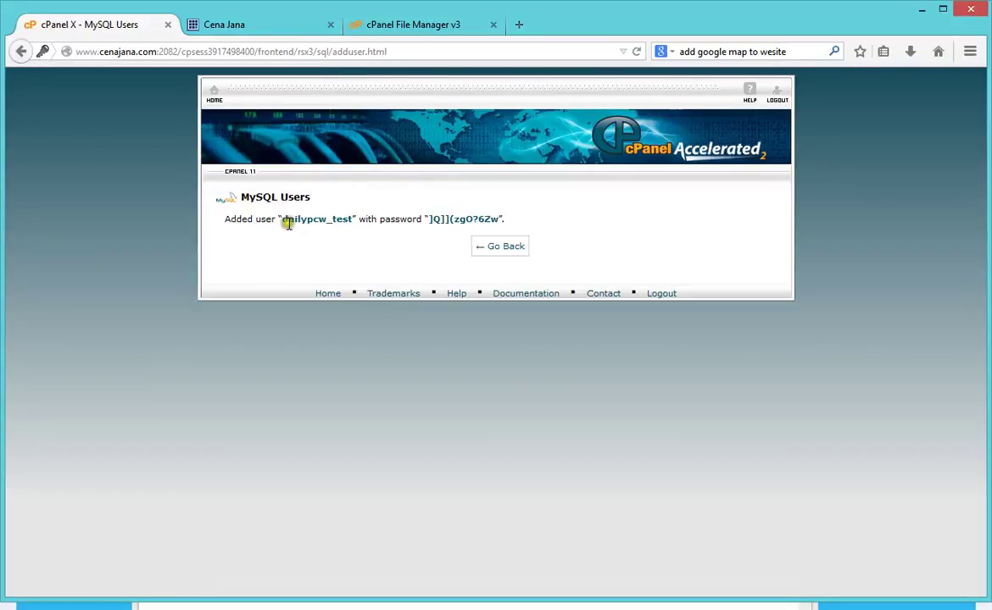
{"action": "left_click_drag", "start_coordinate": [282, 220], "coordinate": [352, 219]}
{"action": "key", "text": "ctrl+c"}
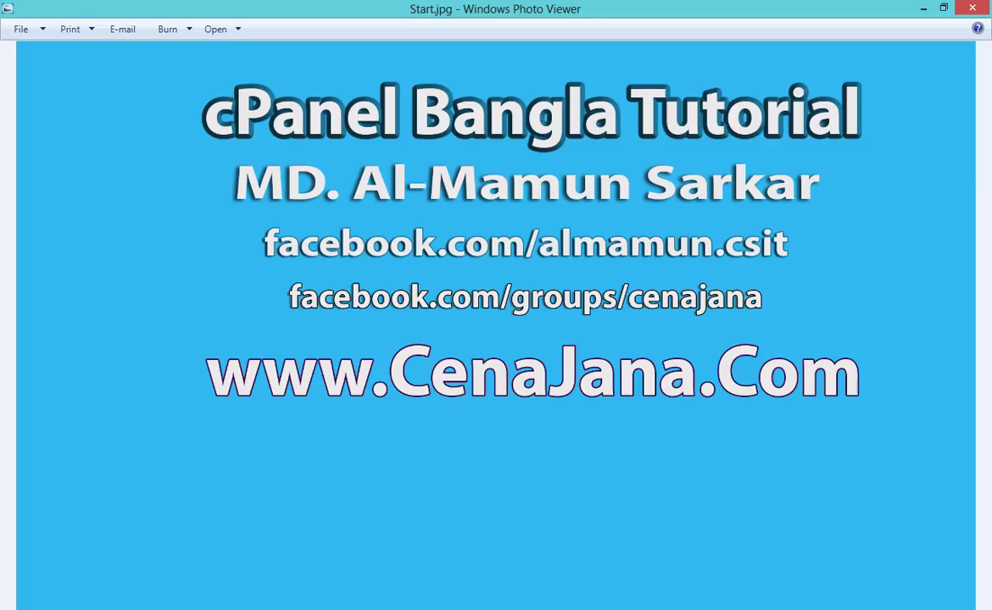
{"action": "key", "text": "alt+Tab"}
{"action": "left_click", "coordinate": [219, 495]}
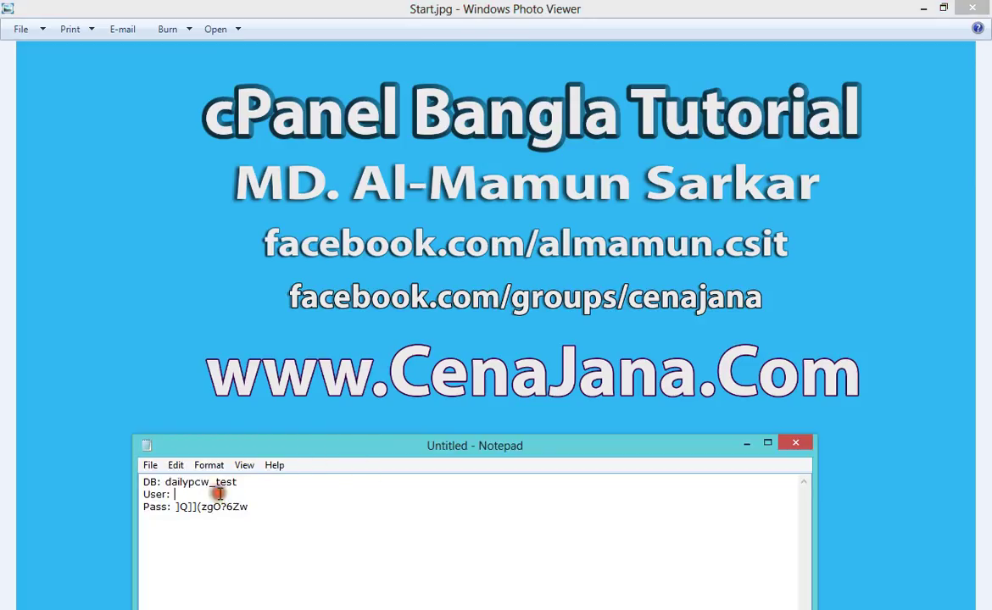
{"action": "key", "text": "ctrl+v"}
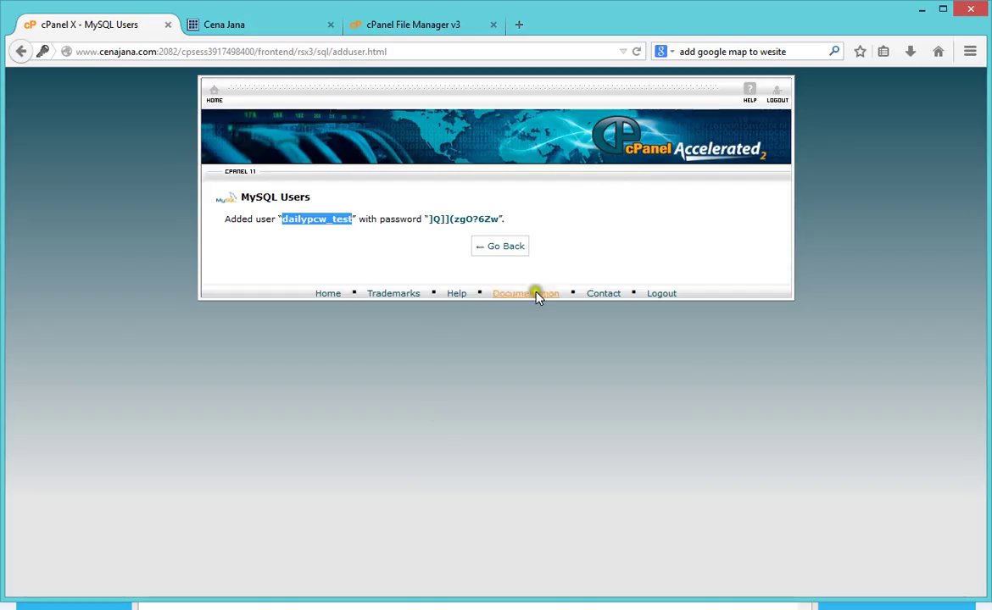
{"action": "left_click", "coordinate": [580, 228]}
Step: Return to MySQL Databases and review the dailypcw_test row and Add User To Database section
{"action": "left_click", "coordinate": [505, 254]}
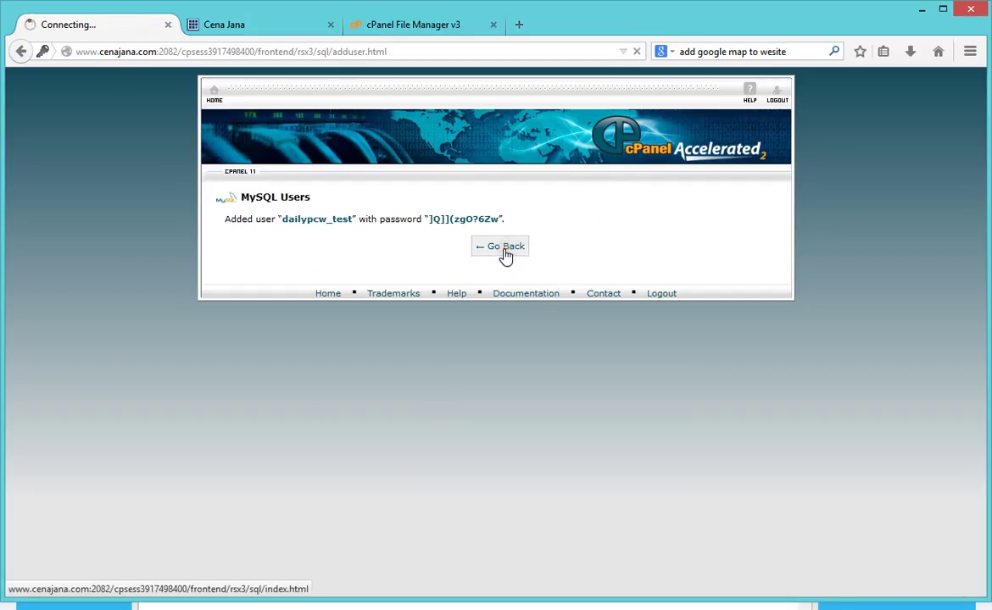
{"action": "scroll", "coordinate": [392, 443], "scroll_direction": "down", "scroll_amount": 2}
{"action": "scroll", "coordinate": [406, 450], "scroll_direction": "down", "scroll_amount": 5}
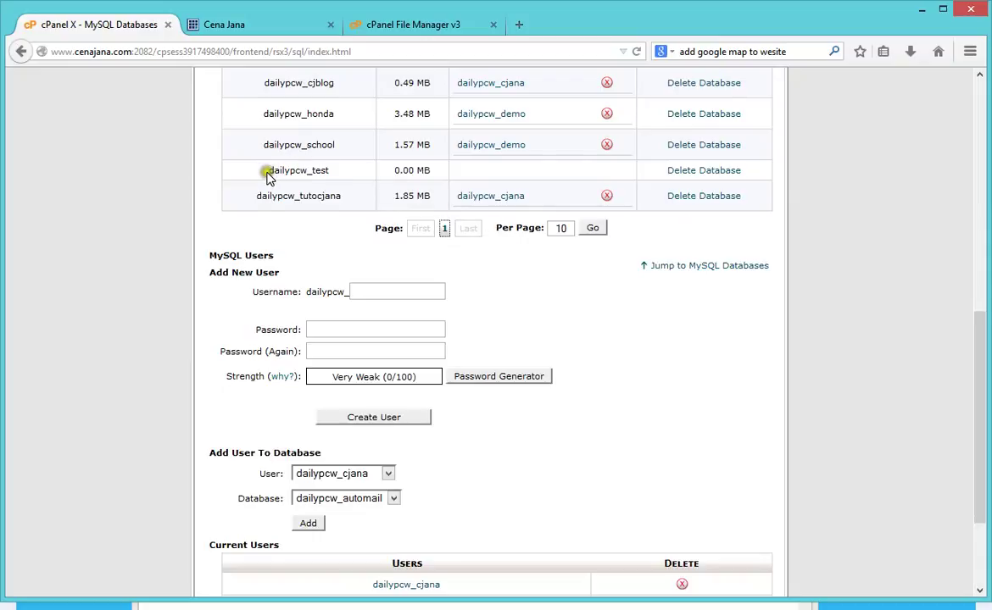
{"action": "left_click_drag", "start_coordinate": [266, 170], "coordinate": [434, 167]}
{"action": "scroll", "coordinate": [656, 358], "scroll_direction": "up", "scroll_amount": 5}
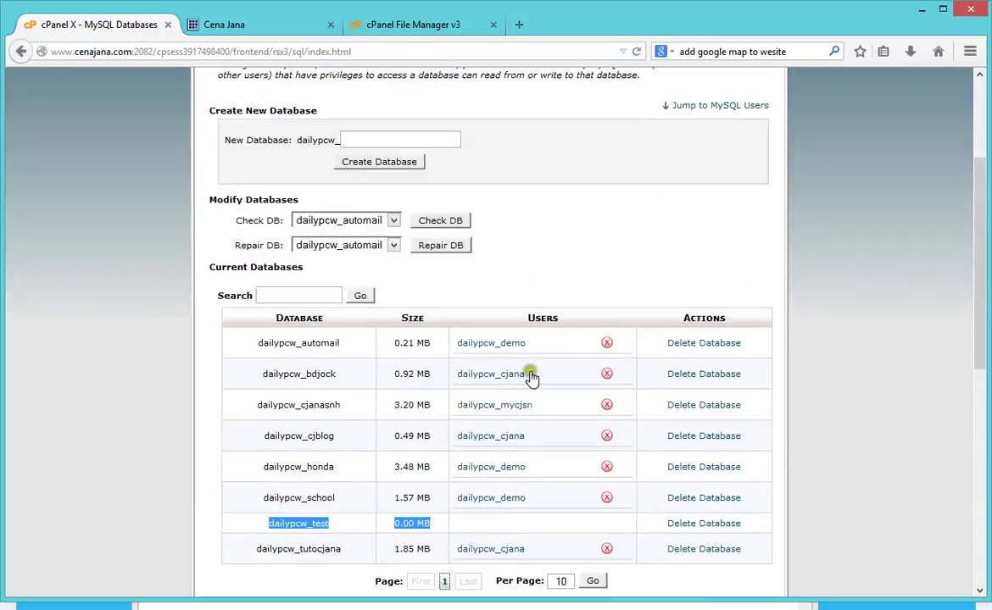
{"action": "scroll", "coordinate": [498, 521], "scroll_direction": "down", "scroll_amount": 5}
{"action": "scroll", "coordinate": [571, 265], "scroll_direction": "up", "scroll_amount": 2}
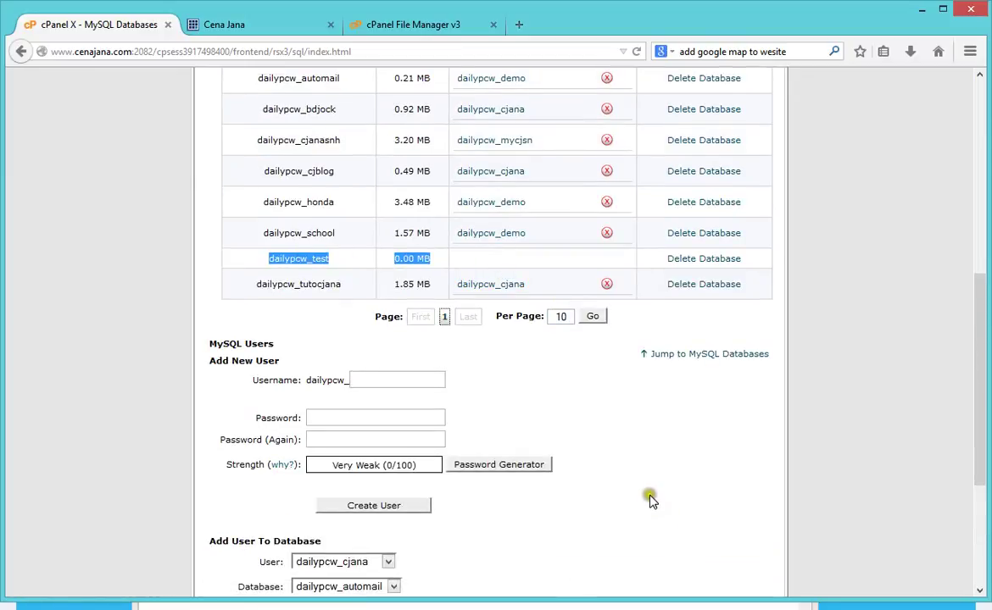
{"action": "left_click", "coordinate": [651, 493]}
{"action": "scroll", "coordinate": [636, 500], "scroll_direction": "down", "scroll_amount": 3}
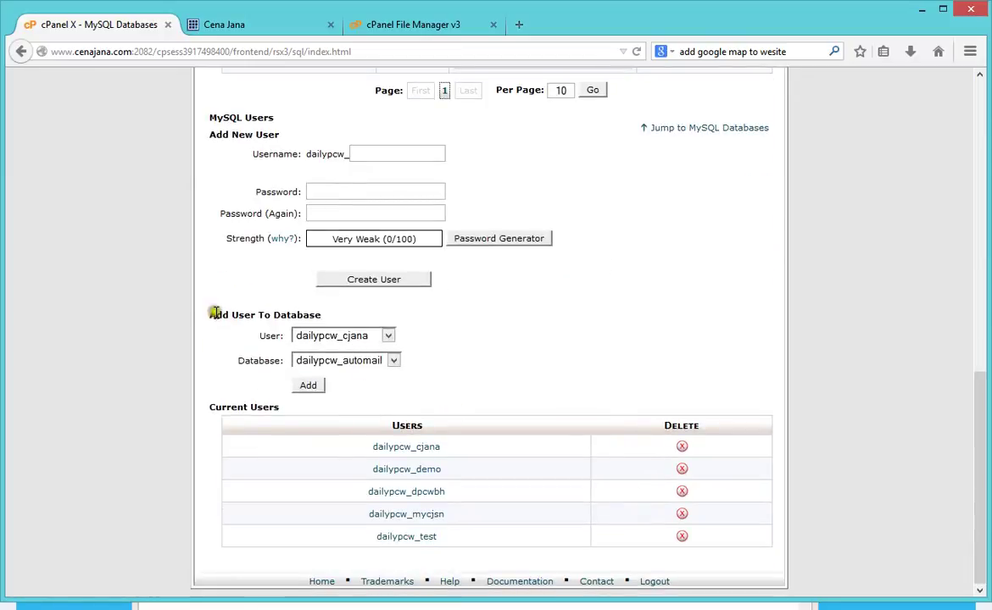
{"action": "left_click_drag", "start_coordinate": [206, 317], "coordinate": [337, 316]}
{"action": "left_click", "coordinate": [544, 340]}
Step: Choose dailypcw_test as both the user and the database in Add User To Database
{"action": "left_click", "coordinate": [371, 336]}
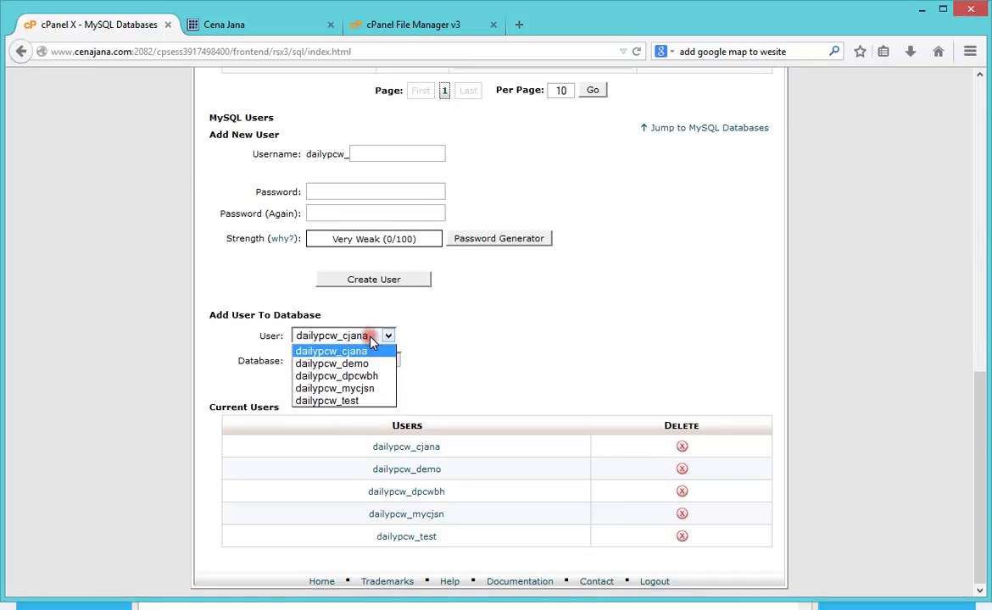
{"action": "left_click", "coordinate": [341, 401]}
{"action": "left_click", "coordinate": [458, 360]}
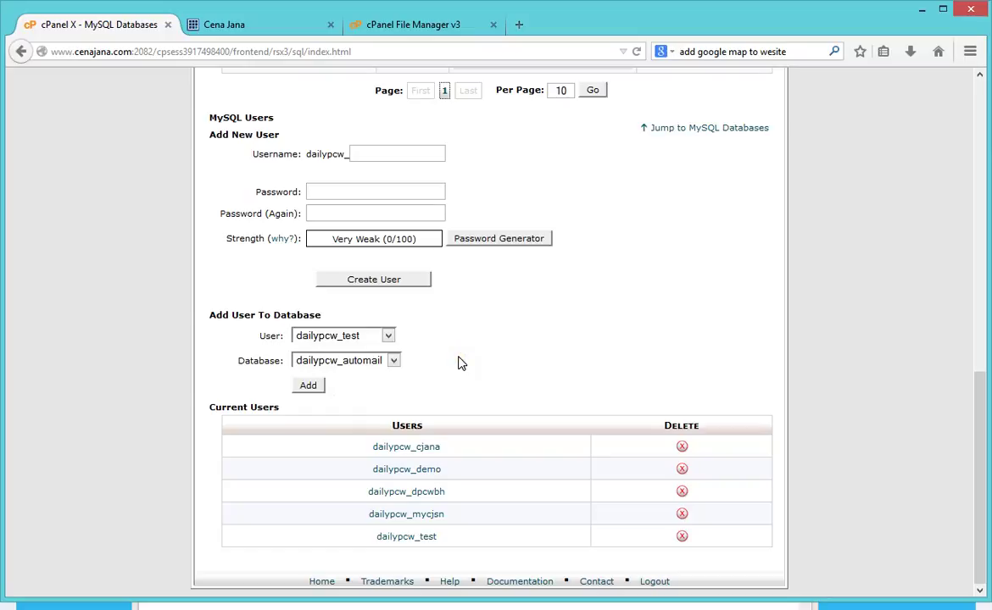
{"action": "left_click", "coordinate": [377, 361]}
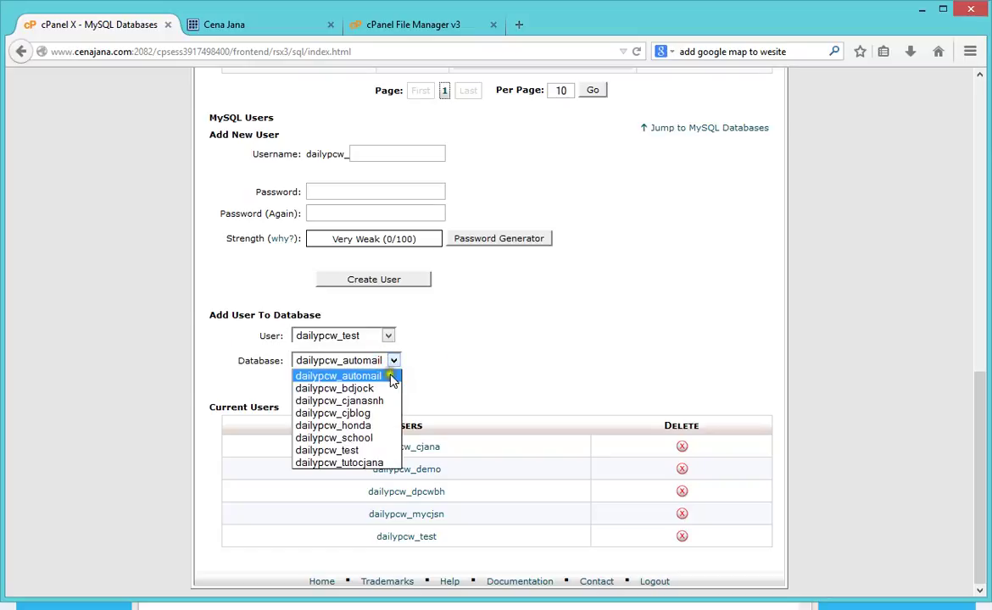
{"action": "left_click", "coordinate": [355, 458]}
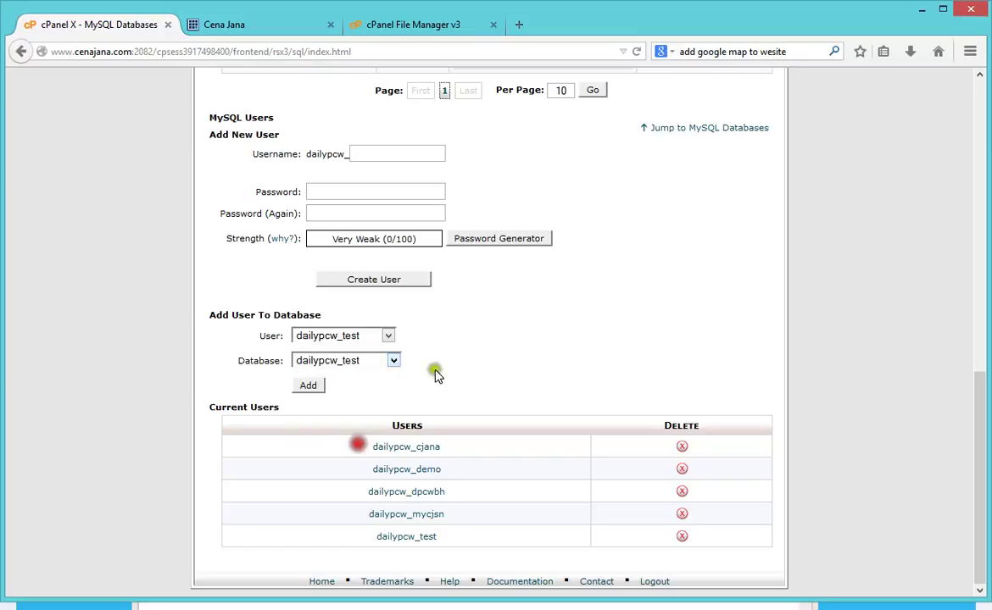
Step: Add user dailypcw_test to database dailypcw_test with ALL PRIVILEGES, then return to the database list
{"action": "left_click", "coordinate": [309, 386]}
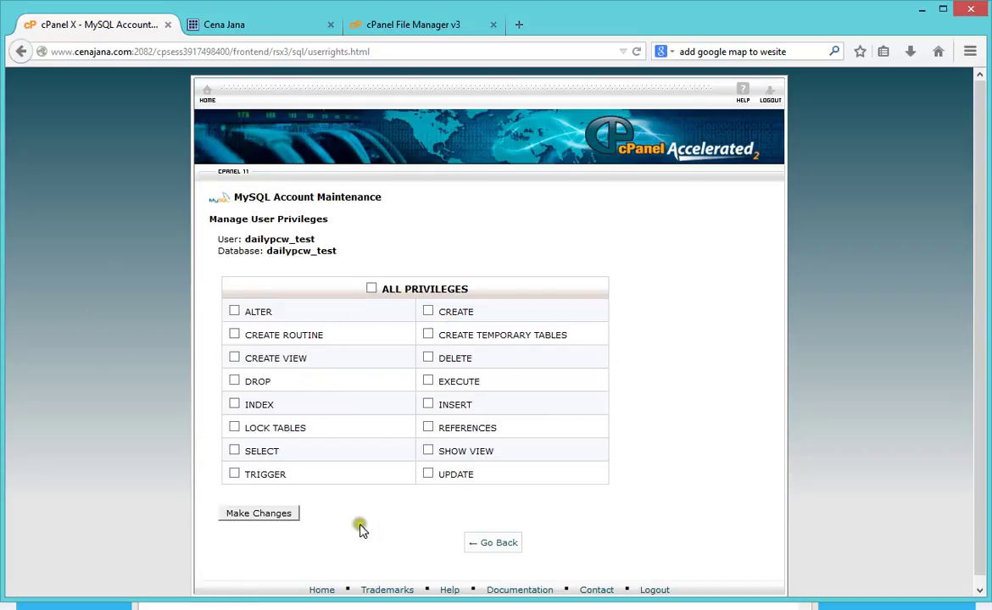
{"action": "left_click", "coordinate": [372, 288]}
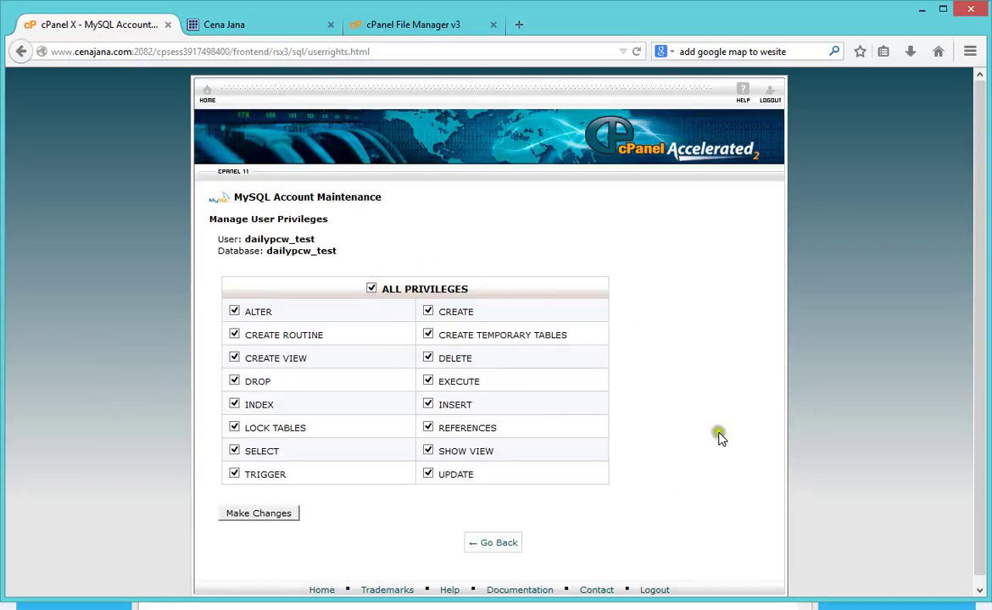
{"action": "left_click", "coordinate": [251, 519]}
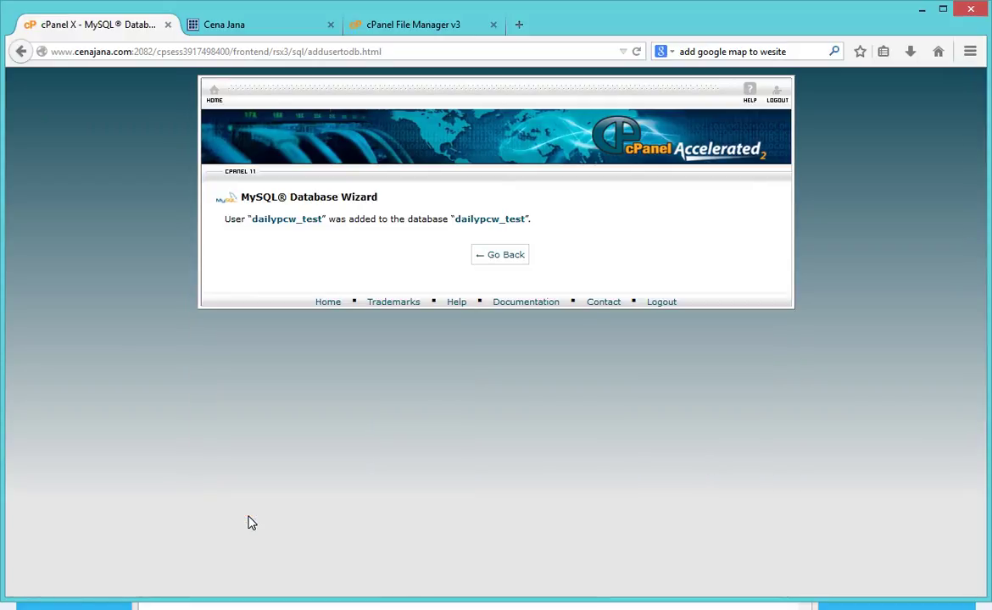
{"action": "left_click", "coordinate": [509, 255]}
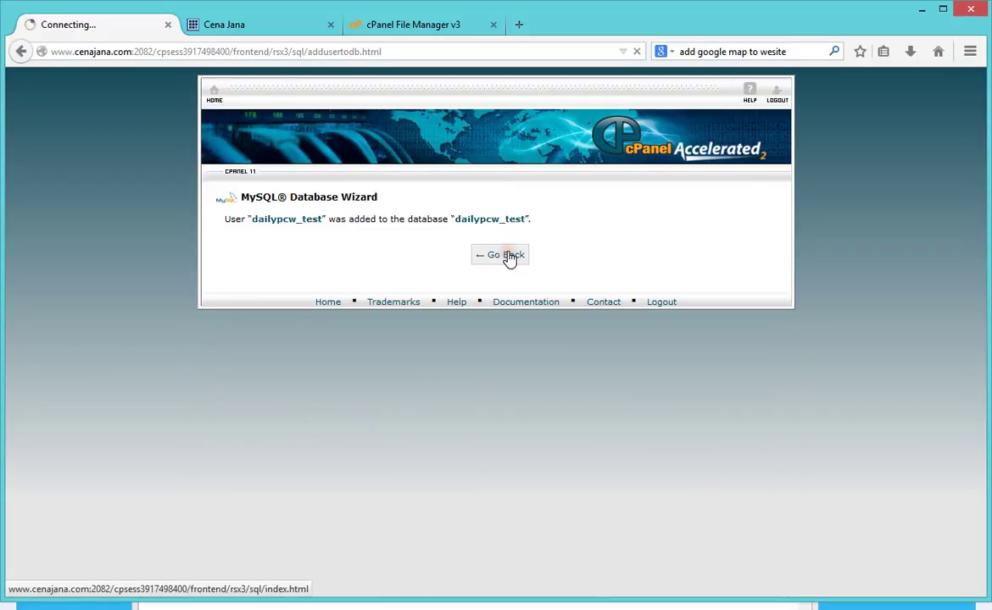
{"action": "scroll", "coordinate": [509, 260], "scroll_direction": "down", "scroll_amount": 5}
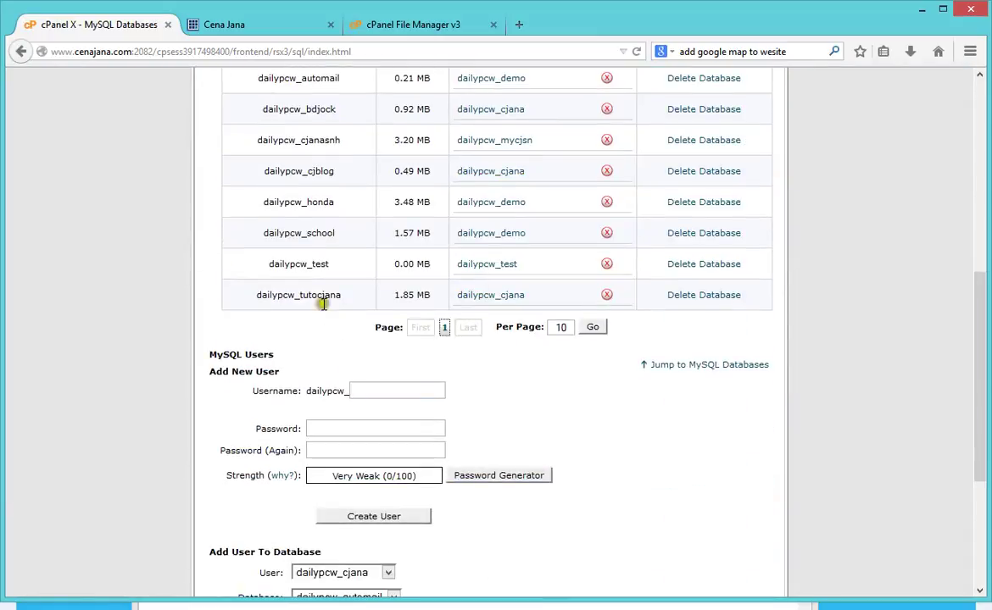
{"action": "left_click_drag", "start_coordinate": [266, 264], "coordinate": [536, 274]}
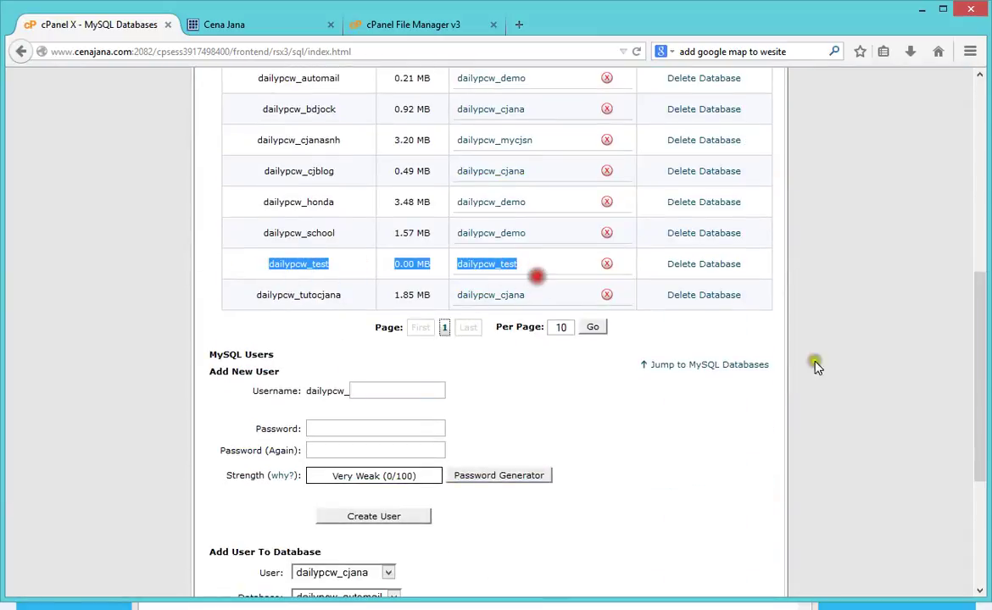
Step: Check the dailypcw_test row, glance at the Cena Jana tab, and go to cPanel Home
{"action": "left_click", "coordinate": [901, 385]}
{"action": "scroll", "coordinate": [517, 302], "scroll_direction": "up", "scroll_amount": 5}
{"action": "left_click", "coordinate": [222, 25]}
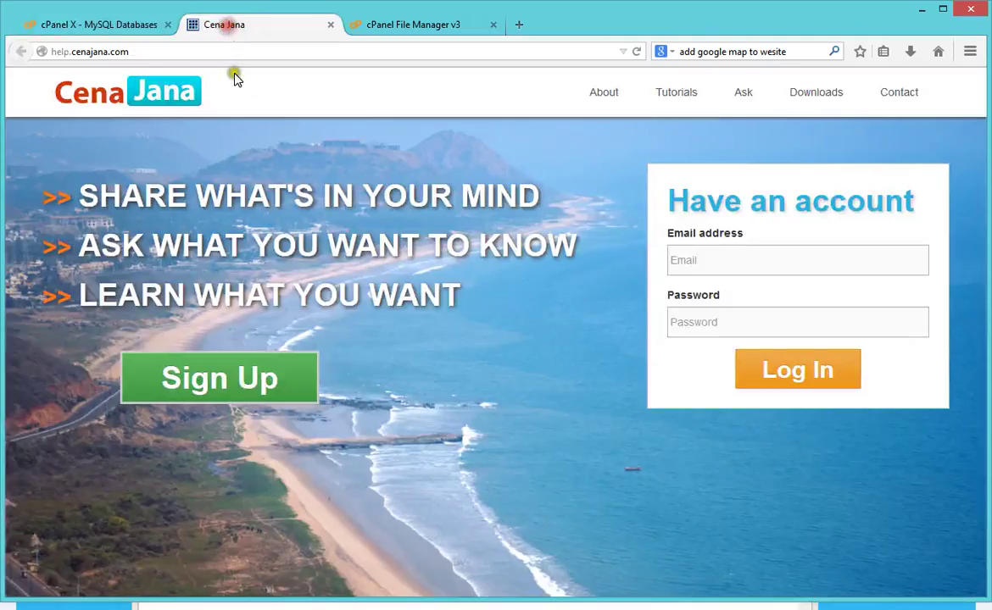
{"action": "left_click", "coordinate": [119, 26]}
{"action": "scroll", "coordinate": [536, 380], "scroll_direction": "down", "scroll_amount": 6}
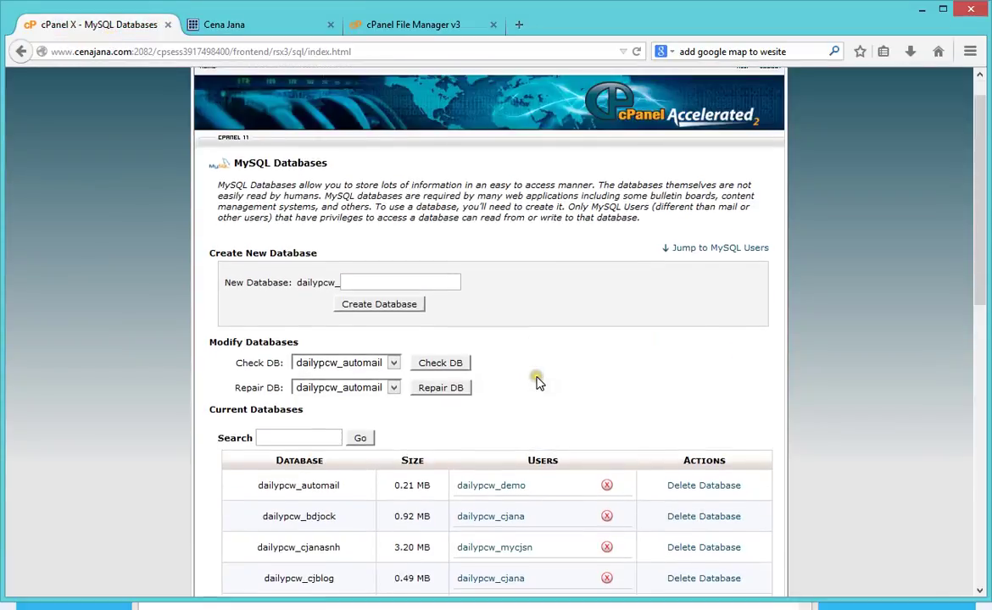
{"action": "scroll", "coordinate": [543, 399], "scroll_direction": "up", "scroll_amount": 3}
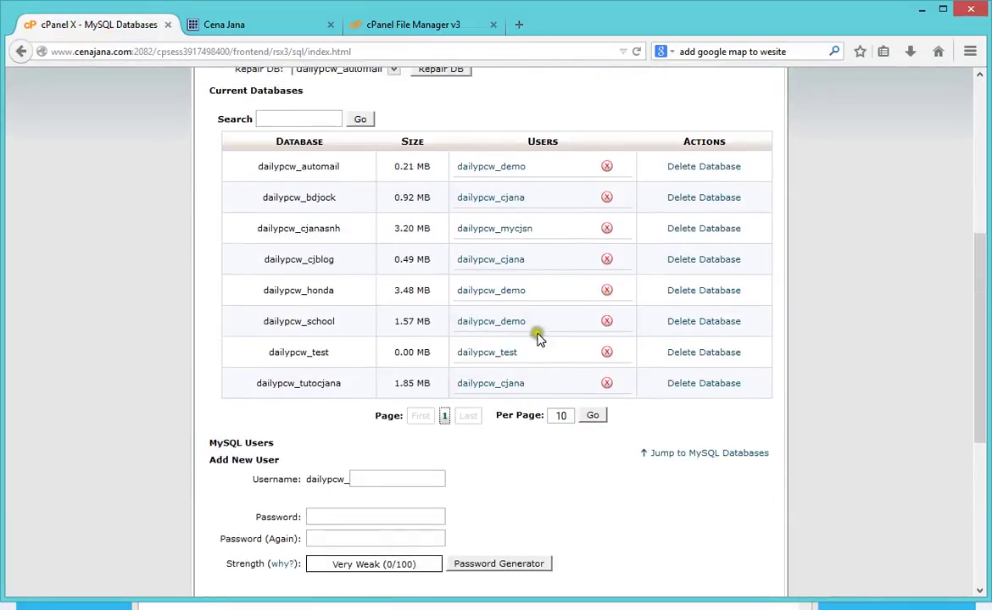
{"action": "scroll", "coordinate": [381, 488], "scroll_direction": "up", "scroll_amount": 5}
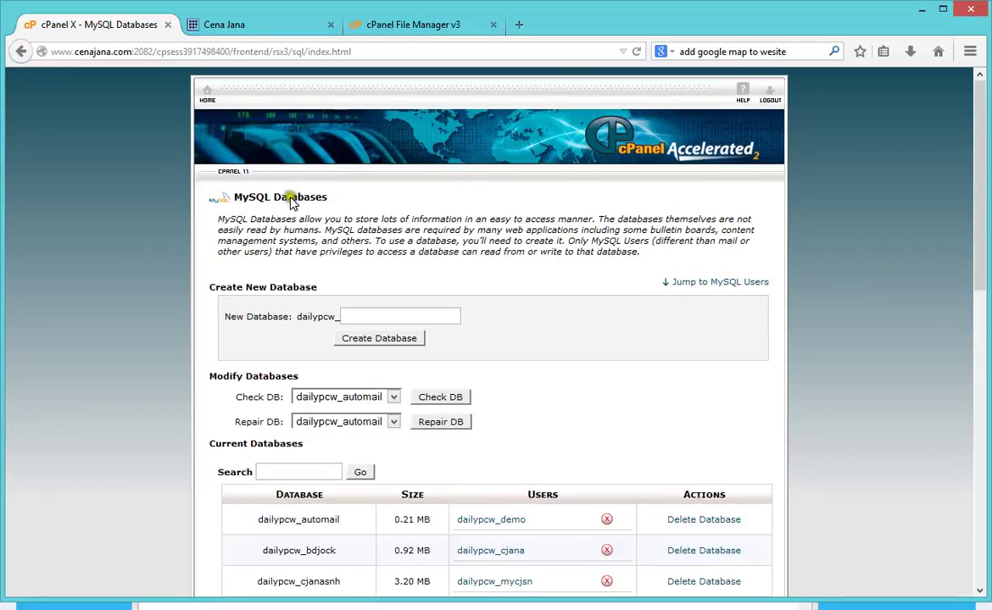
{"action": "left_click", "coordinate": [204, 97]}
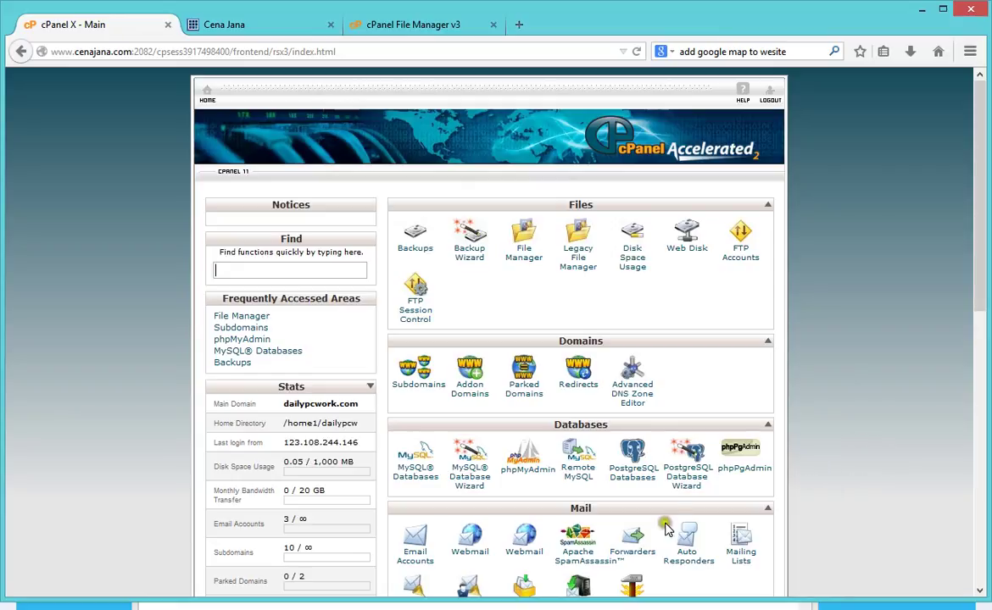
Step: Open phpMyAdmin in a new tab, log in, and select the dailypcw_test database
{"action": "middle_click", "coordinate": [526, 466]}
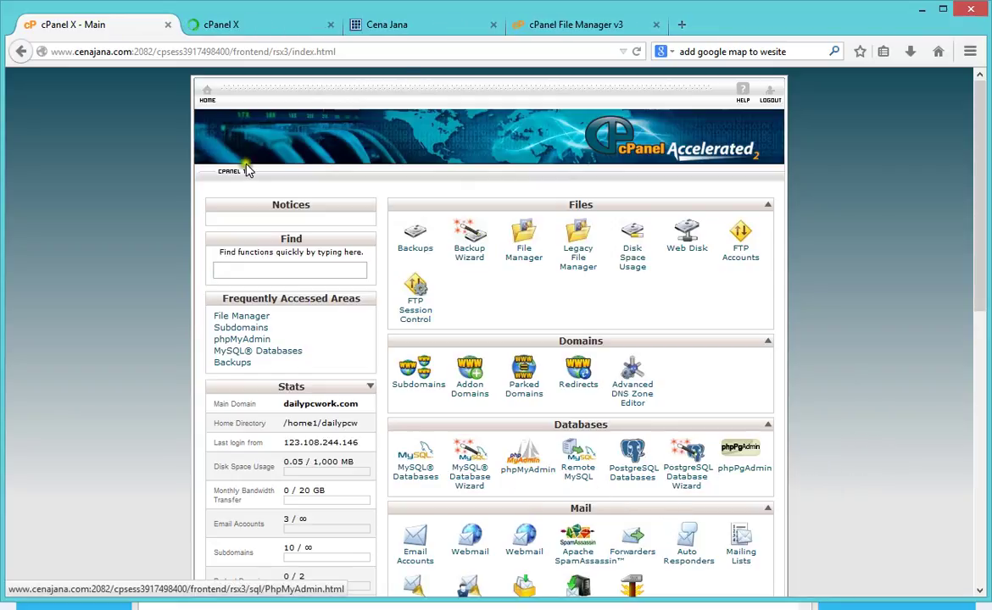
{"action": "left_click", "coordinate": [237, 28]}
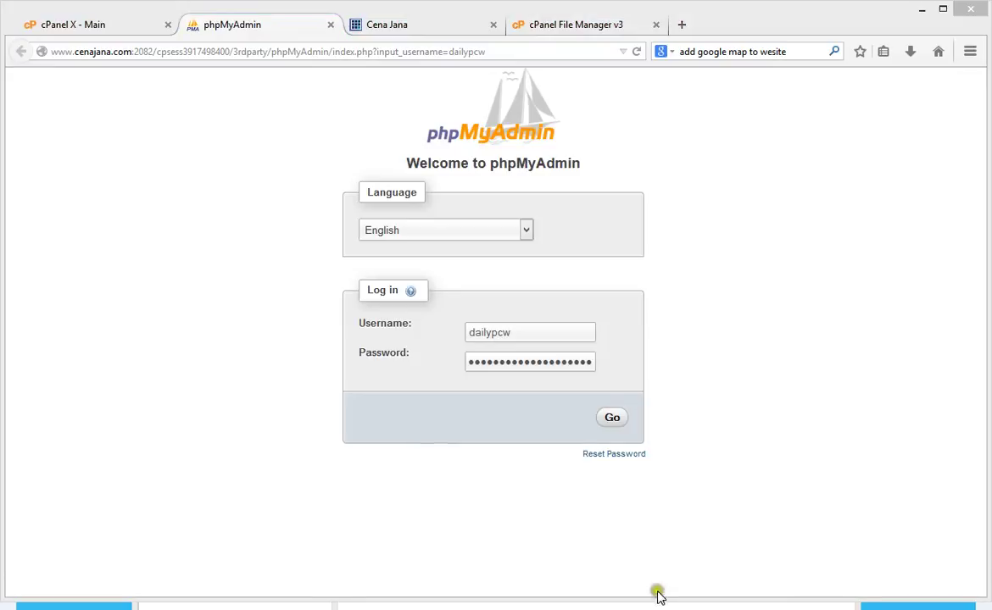
{"action": "left_click", "coordinate": [609, 419]}
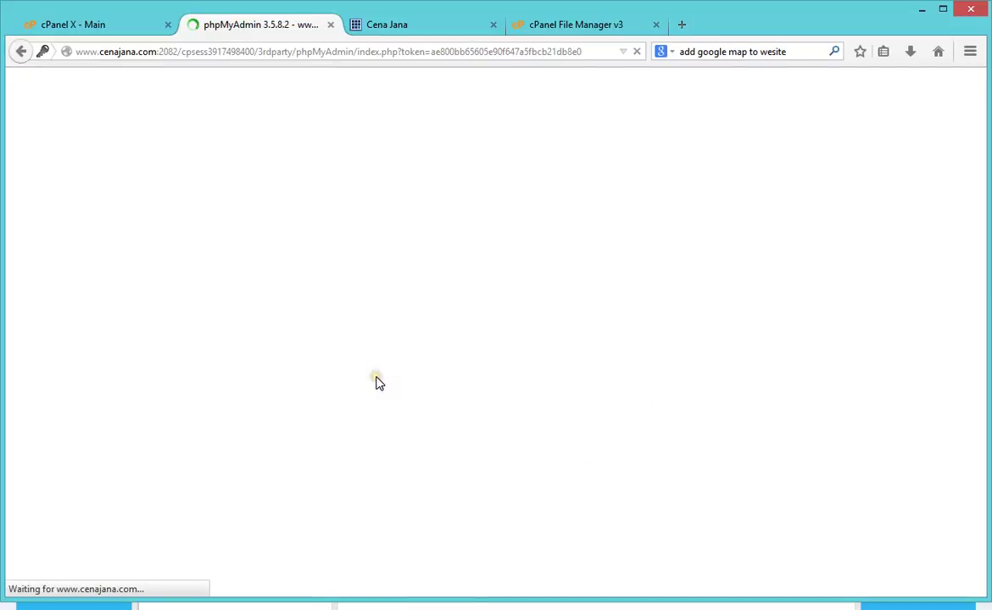
{"action": "left_click", "coordinate": [579, 24]}
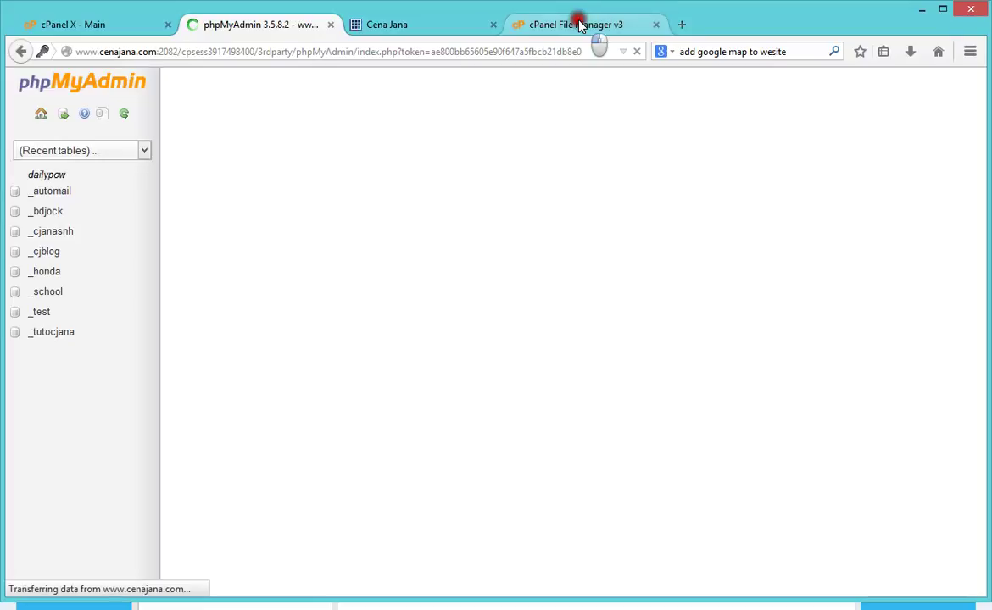
{"action": "left_click", "coordinate": [274, 25]}
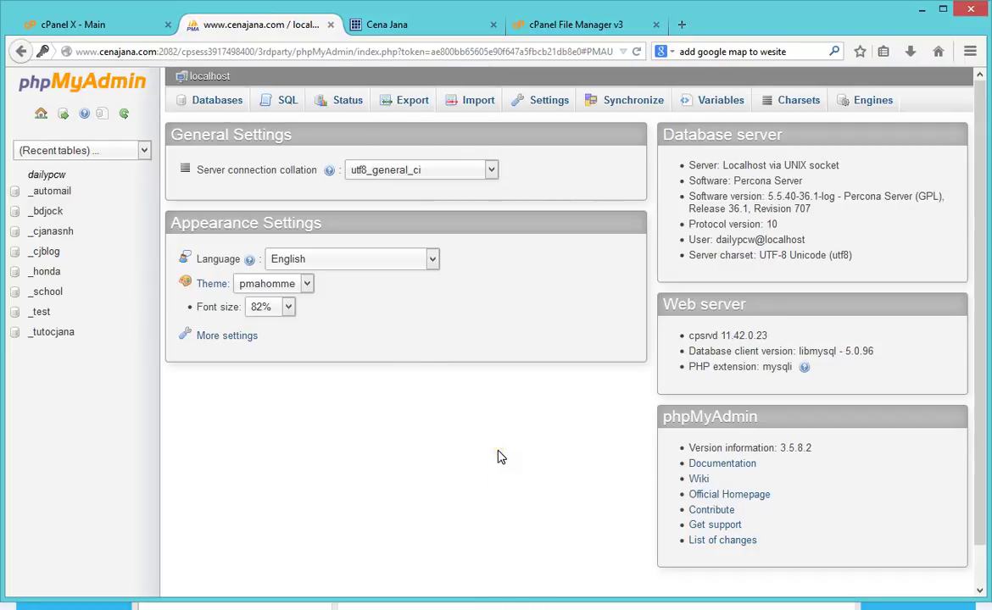
{"action": "left_click", "coordinate": [38, 311]}
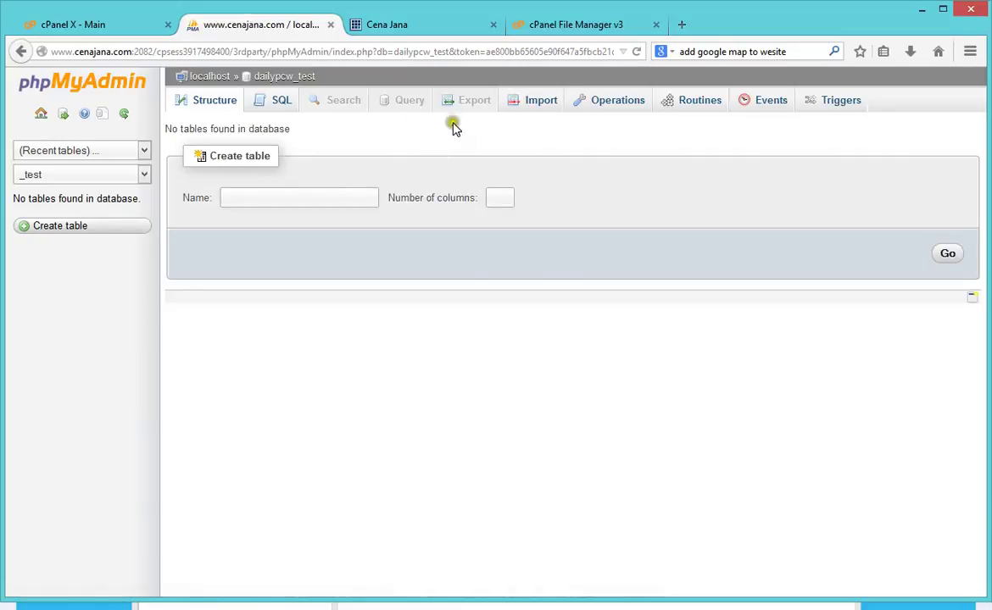
{"action": "left_click", "coordinate": [236, 198]}
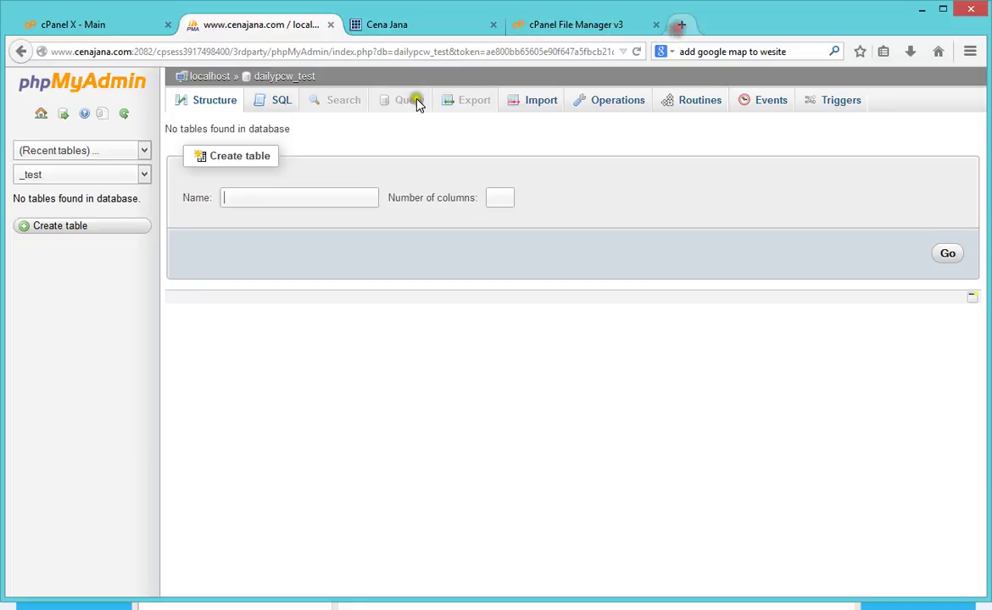
Step: Load localhost/phpmyadmin in a new browser tab
{"action": "left_click", "coordinate": [680, 25]}
{"action": "left_click", "coordinate": [467, 52]}
{"action": "type", "text": "localhost/"}
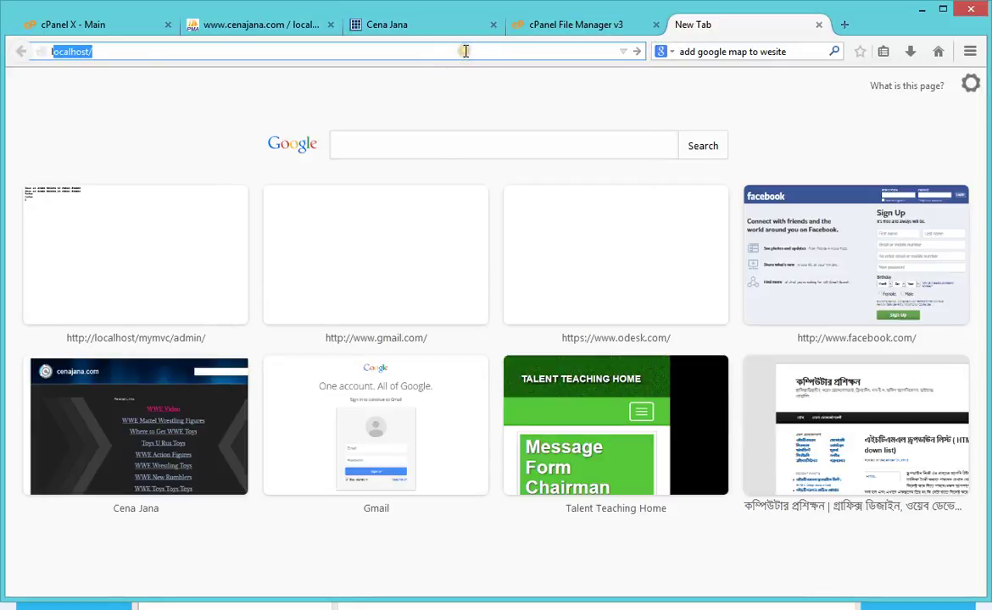
{"action": "type", "text": "p"}
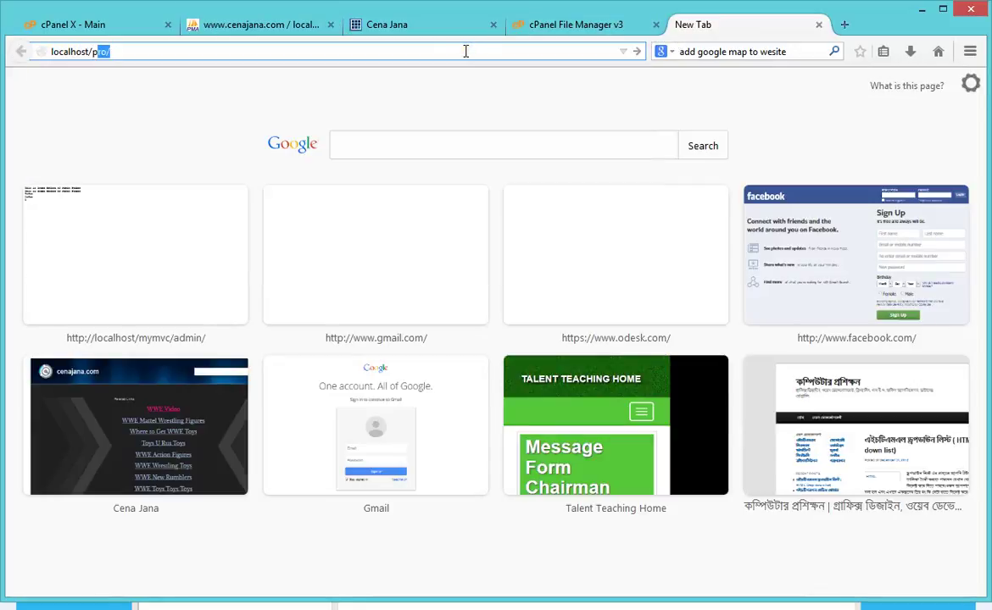
{"action": "type", "text": "hp"}
{"action": "key", "text": "Return"}
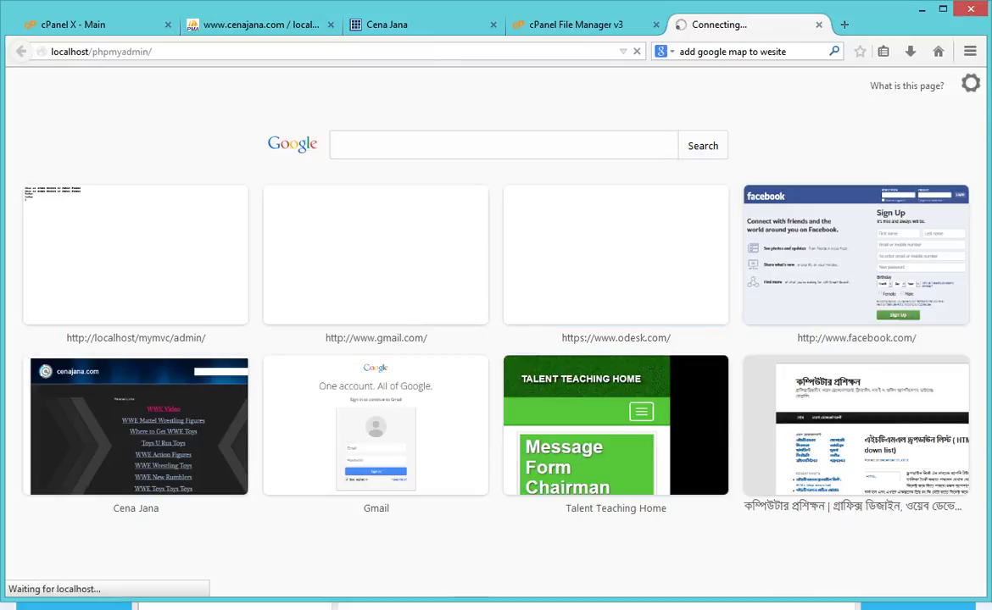
Step: Compare the local and hosted phpMyAdmin tabs, ending on the empty hosted dailypcw_test database
{"action": "left_click", "coordinate": [591, 26]}
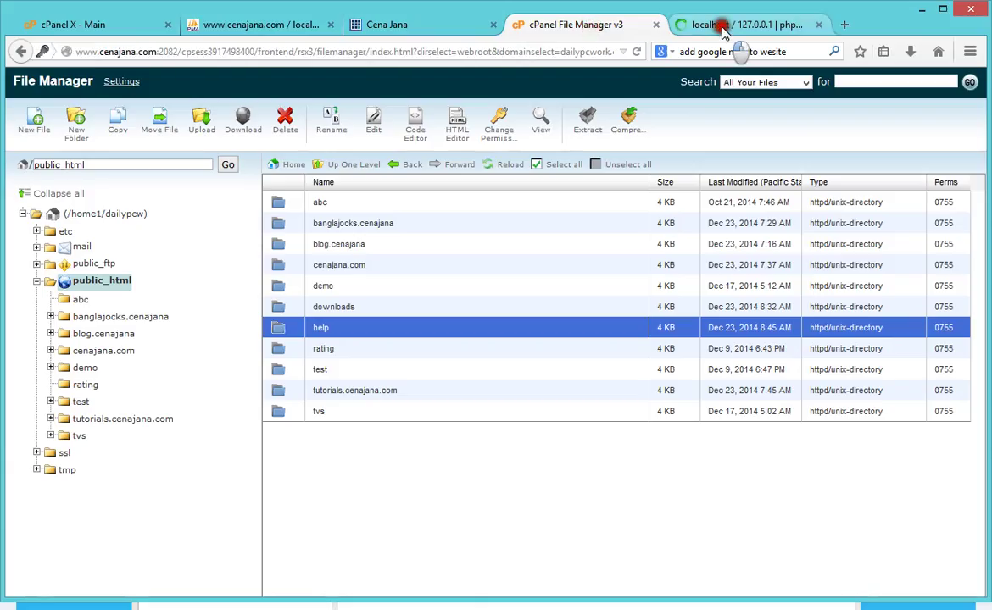
{"action": "left_click", "coordinate": [697, 26]}
{"action": "left_click", "coordinate": [268, 25]}
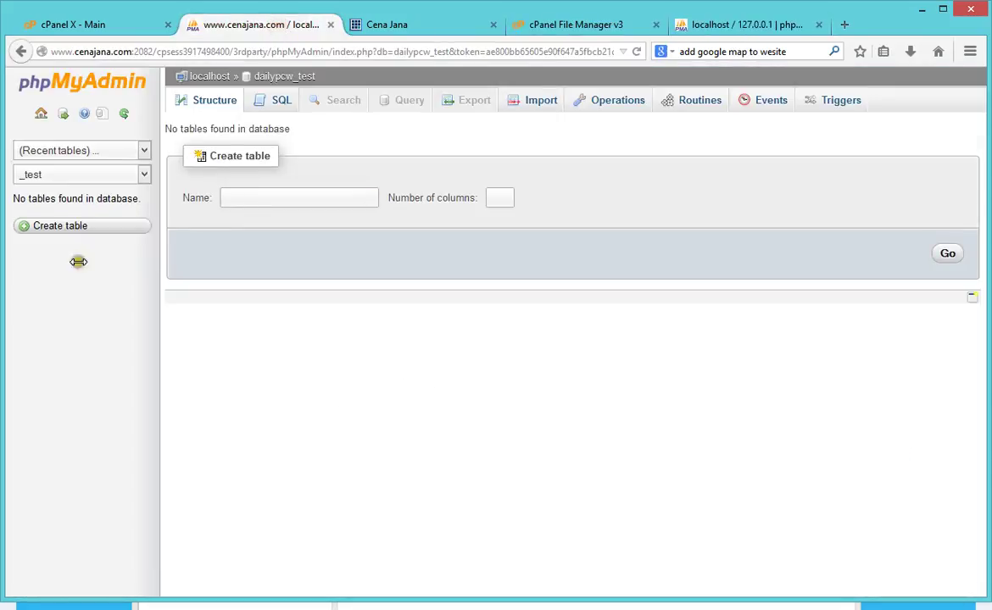
{"action": "left_click", "coordinate": [724, 23]}
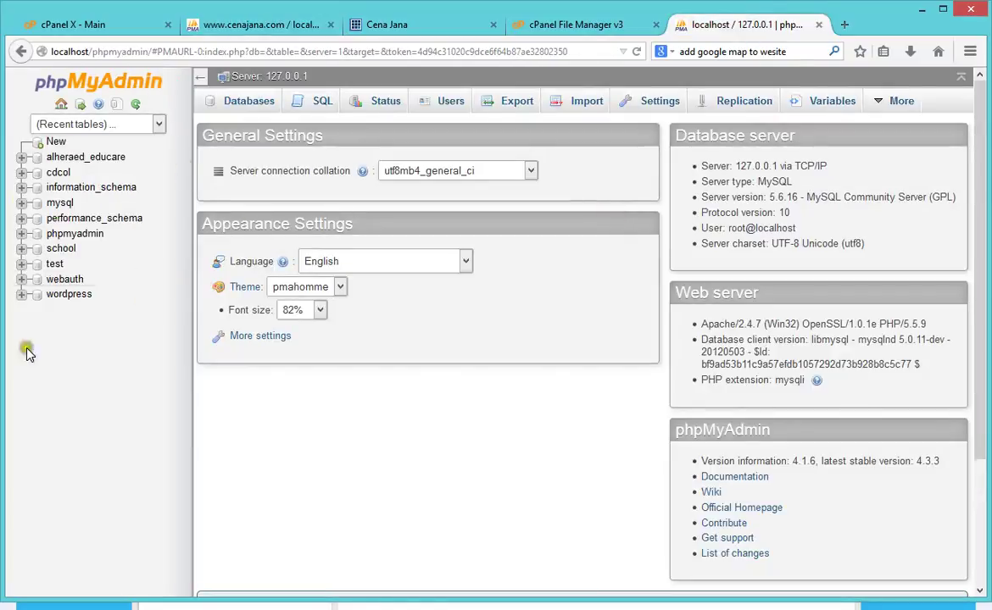
{"action": "left_click", "coordinate": [207, 25]}
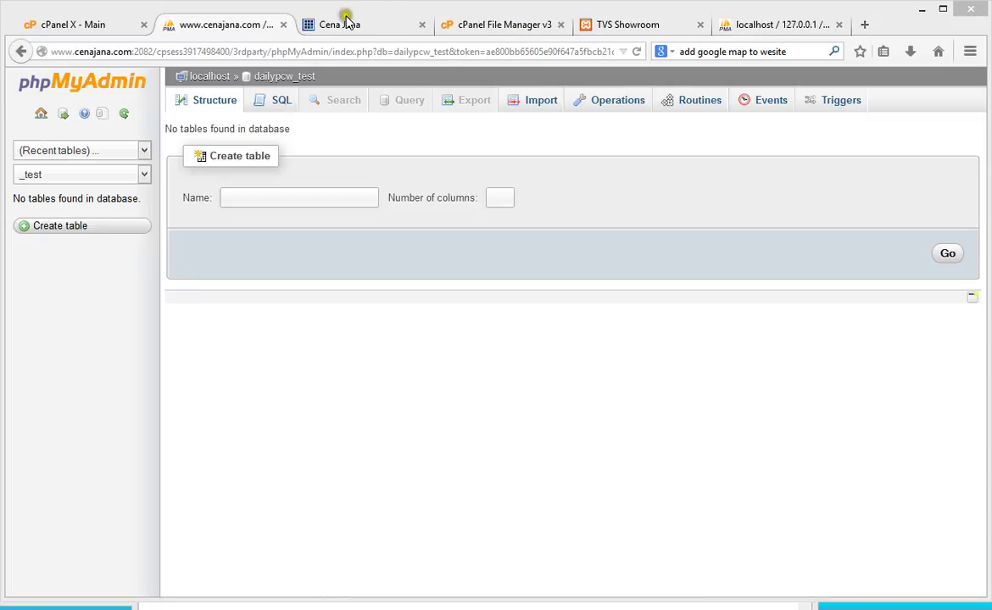
Step: Delete all nine items in public_html/help and open that folder's Upload page
{"action": "left_click", "coordinate": [343, 23]}
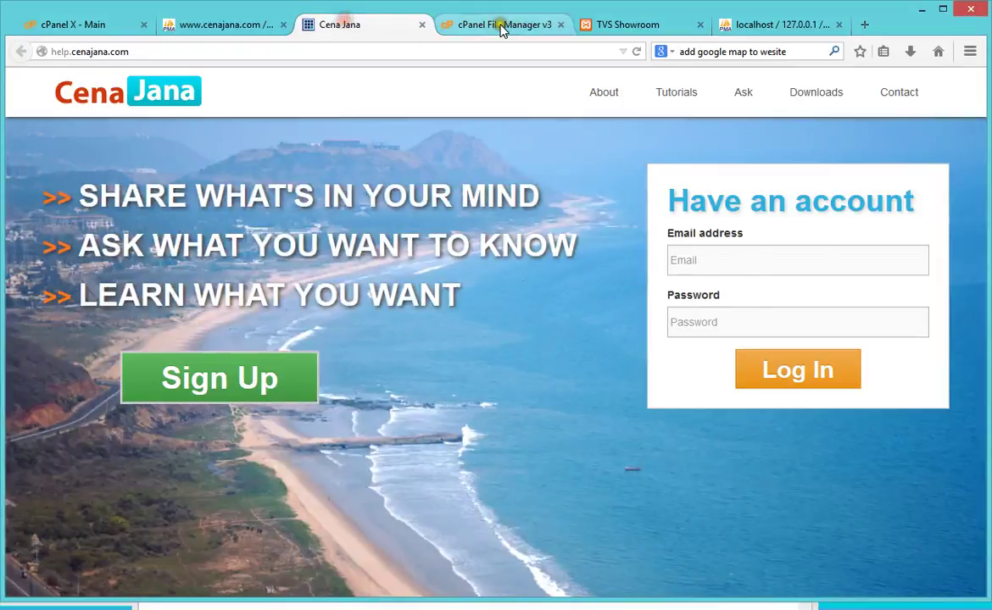
{"action": "left_click", "coordinate": [500, 24]}
{"action": "double_click", "coordinate": [281, 333]}
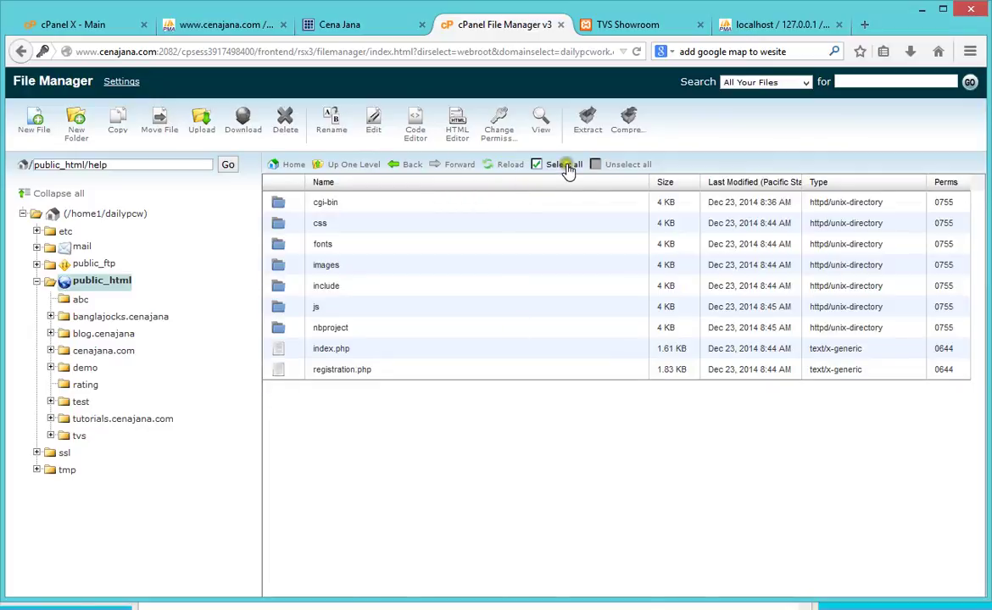
{"action": "left_click", "coordinate": [560, 164]}
{"action": "left_click", "coordinate": [285, 123]}
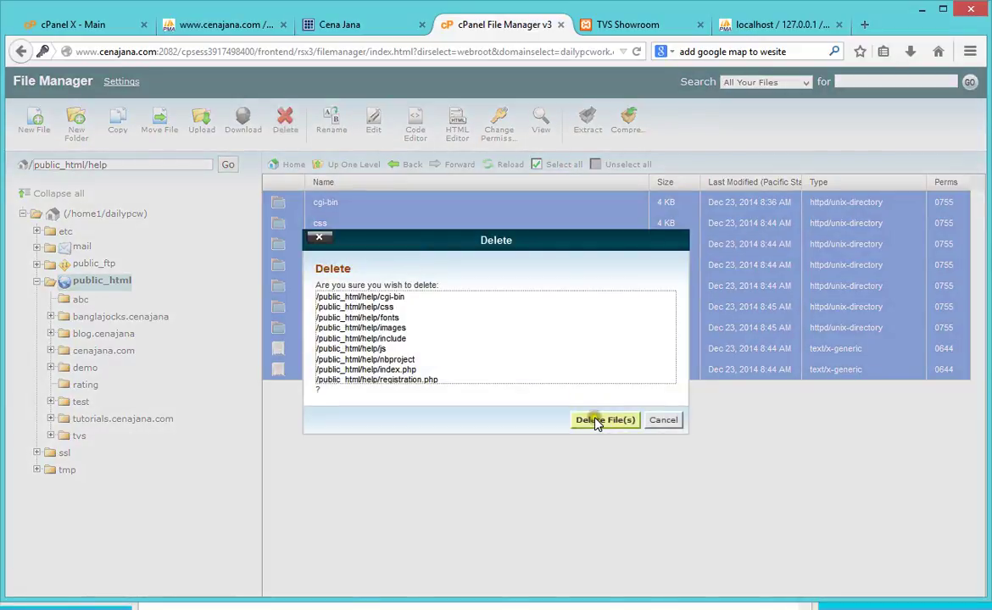
{"action": "left_click", "coordinate": [598, 419]}
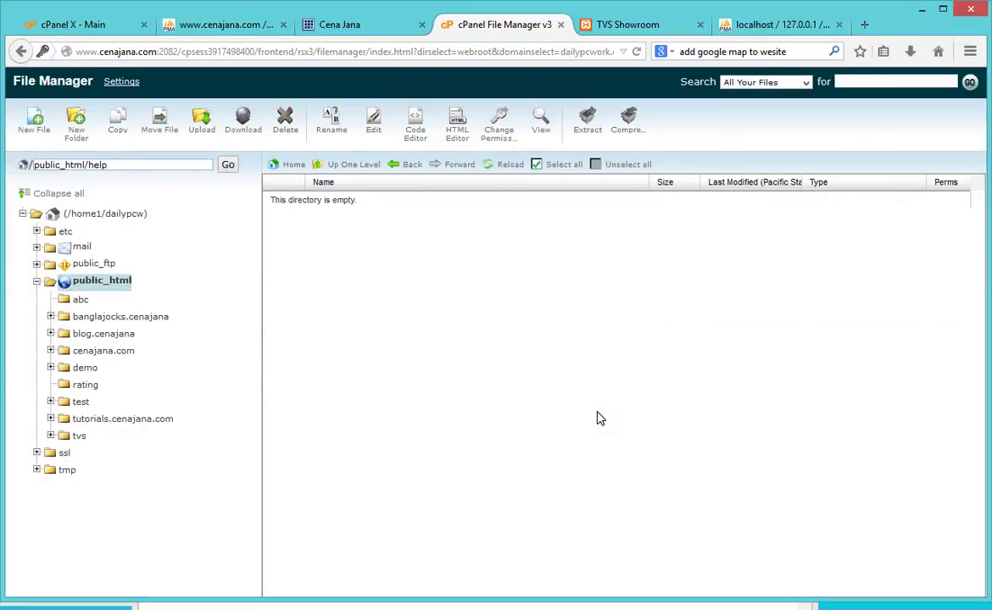
{"action": "left_click", "coordinate": [201, 129]}
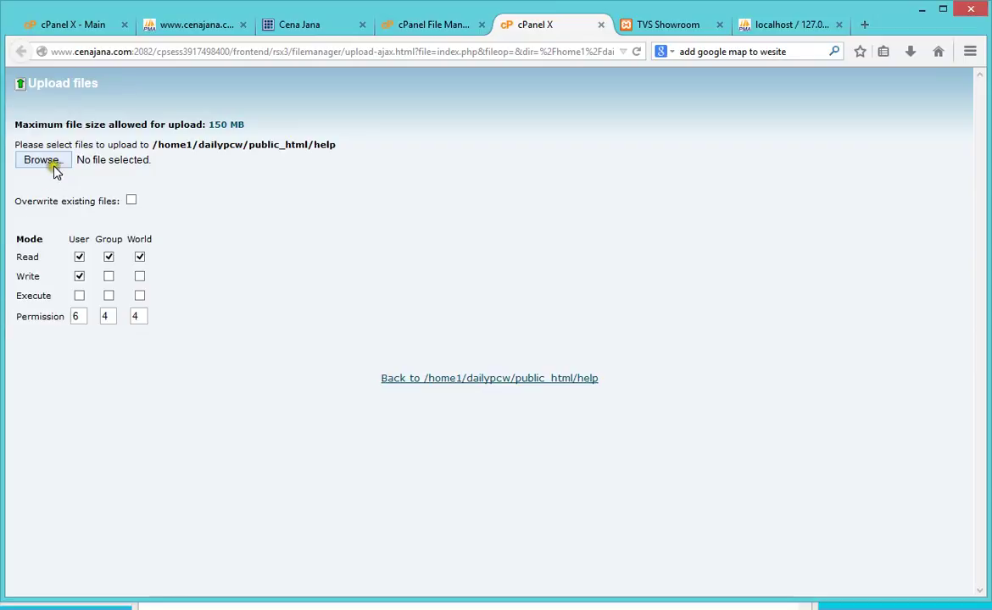
Step: Compress the local tvs folder into tvs.zip and choose it for upload to the help folder
{"action": "left_click", "coordinate": [42, 160]}
{"action": "left_click", "coordinate": [200, 307]}
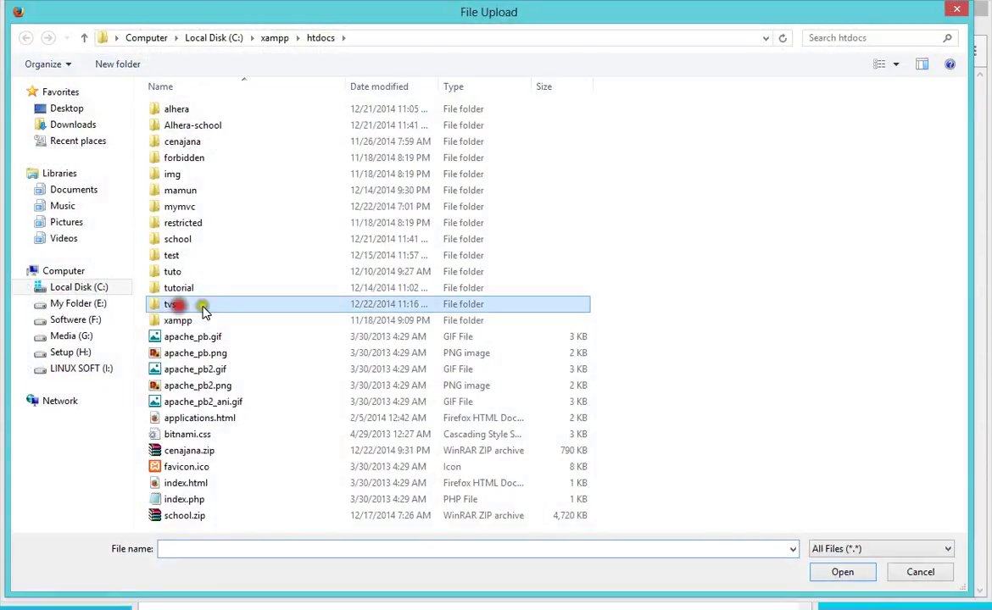
{"action": "right_click", "coordinate": [201, 307]}
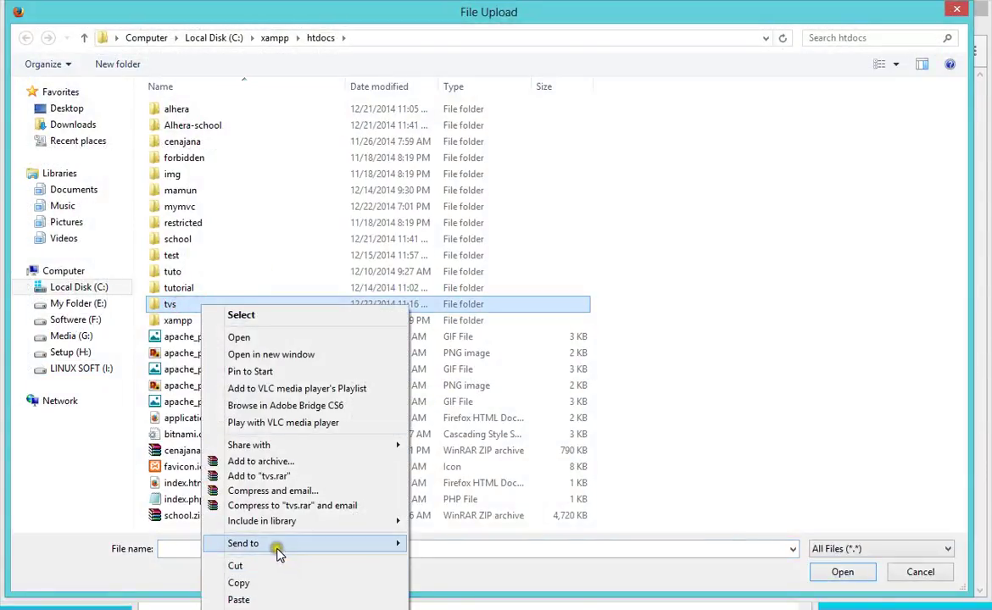
{"action": "mouse_move", "coordinate": [279, 547]}
{"action": "left_click", "coordinate": [434, 545]}
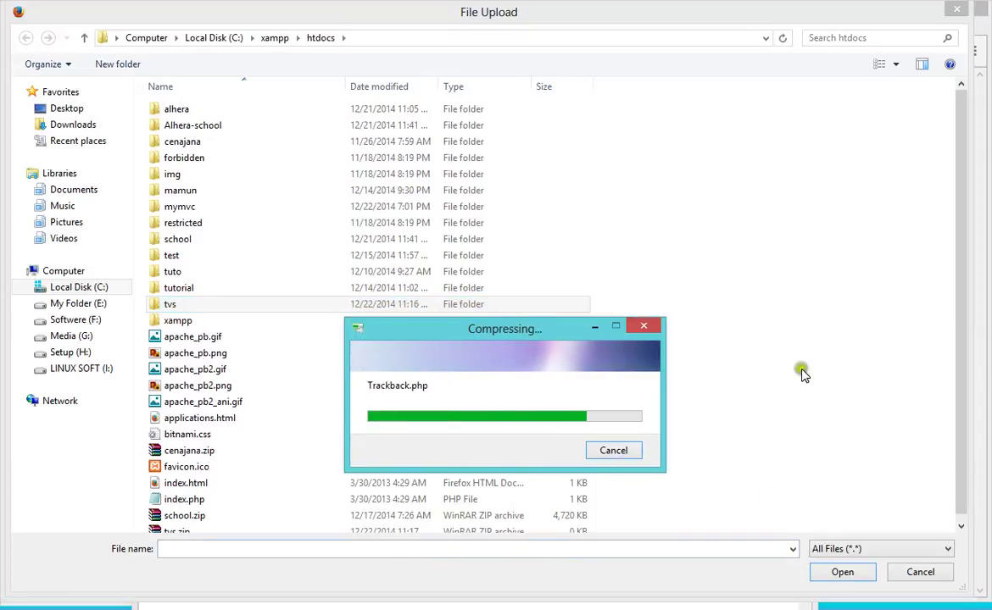
{"action": "left_click", "coordinate": [913, 422]}
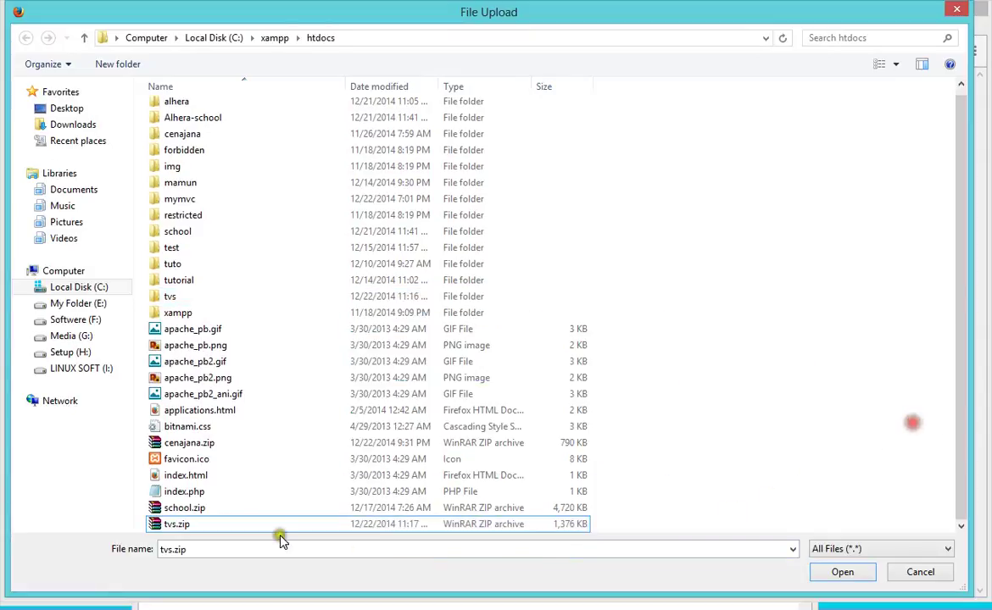
{"action": "double_click", "coordinate": [193, 525]}
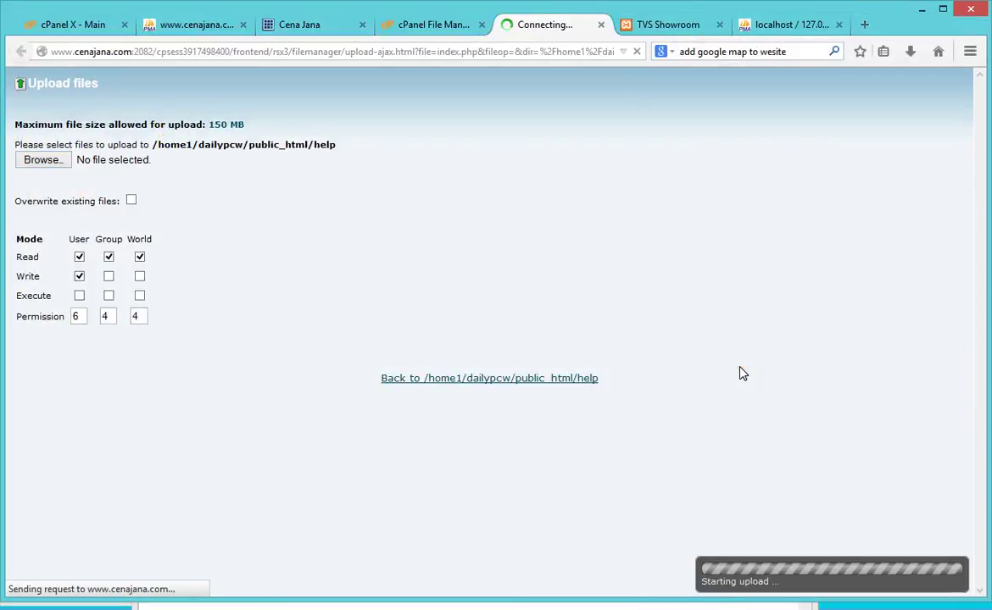
{"action": "left_click", "coordinate": [192, 31]}
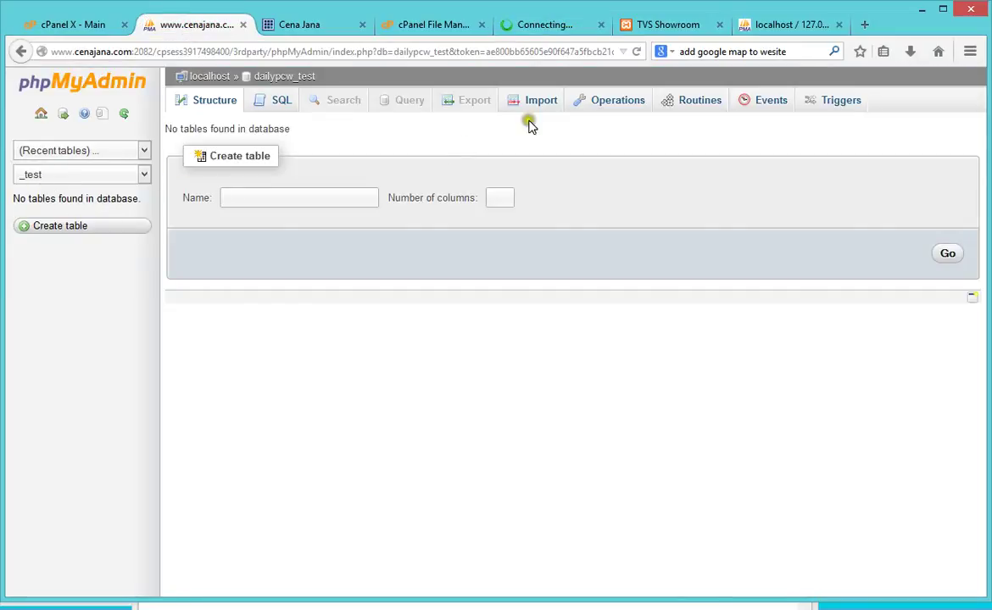
Step: Export the local tvs database from phpMyAdmin as an SQL file, saving tvs.sql to disk
{"action": "left_click", "coordinate": [776, 37]}
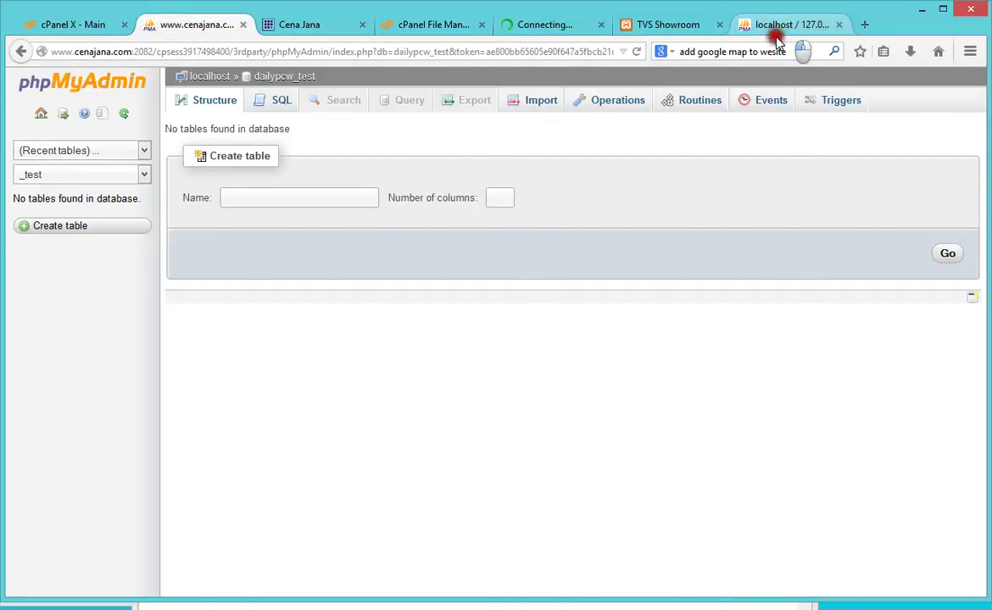
{"action": "left_click", "coordinate": [21, 160]}
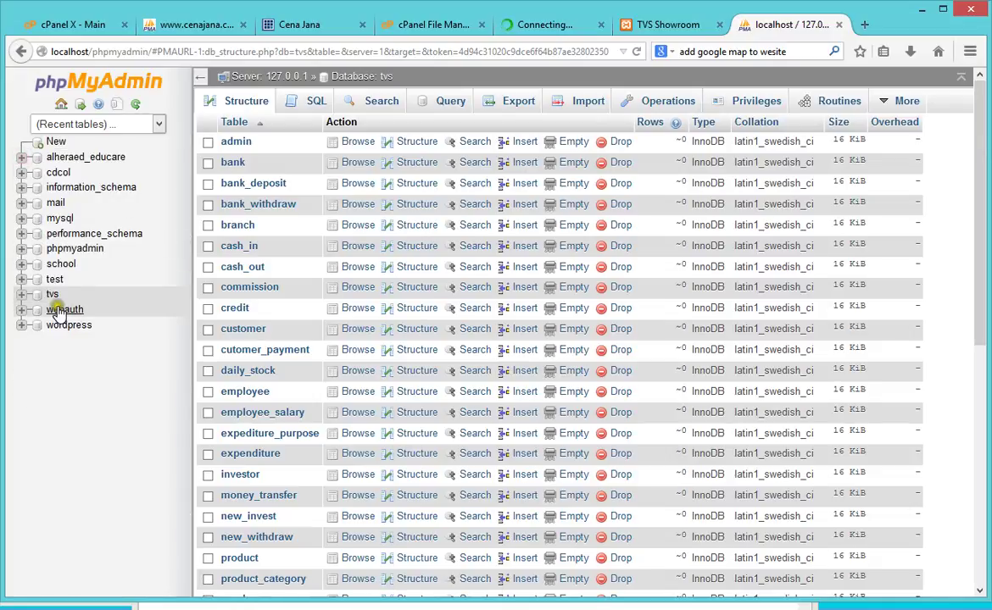
{"action": "left_click", "coordinate": [50, 297]}
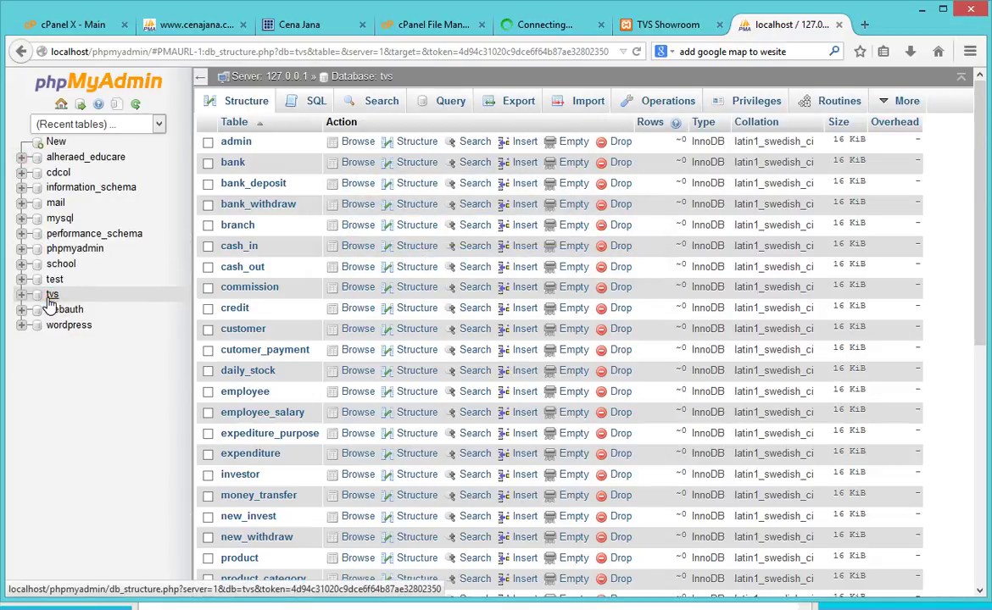
{"action": "left_click", "coordinate": [520, 105]}
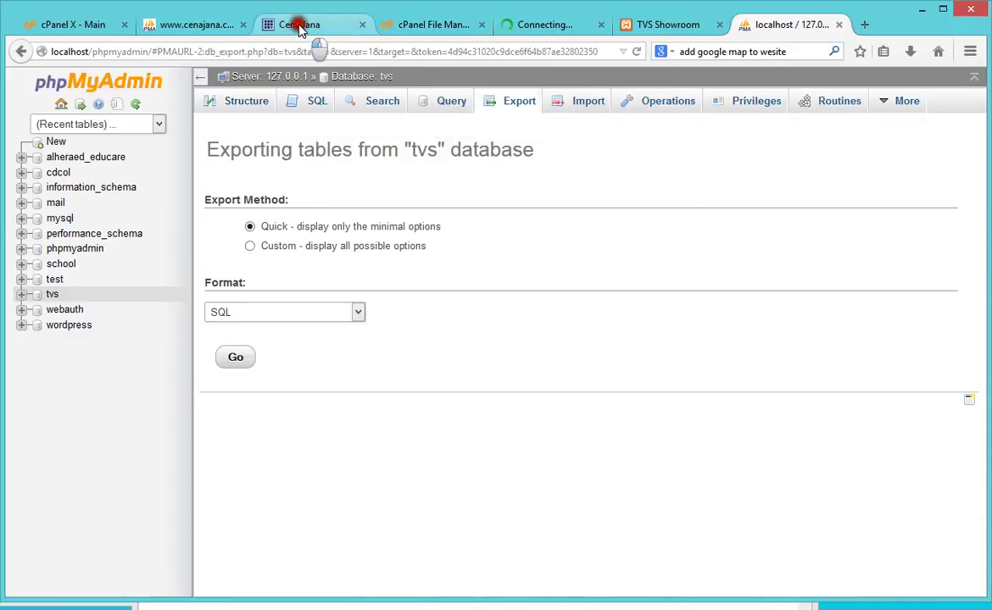
{"action": "left_click", "coordinate": [295, 25]}
{"action": "left_click", "coordinate": [212, 26]}
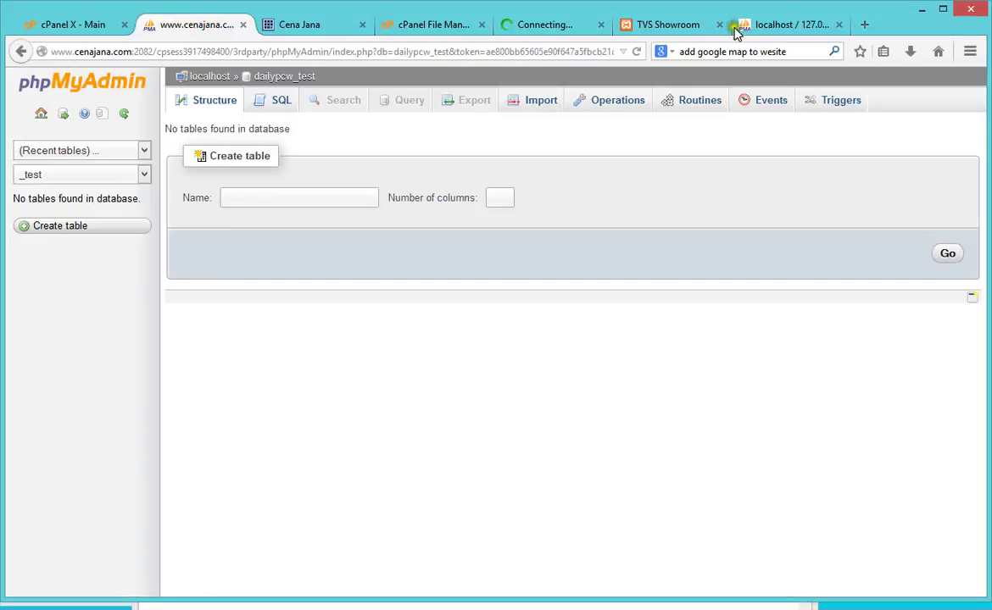
{"action": "left_click", "coordinate": [739, 25]}
{"action": "left_click", "coordinate": [230, 362]}
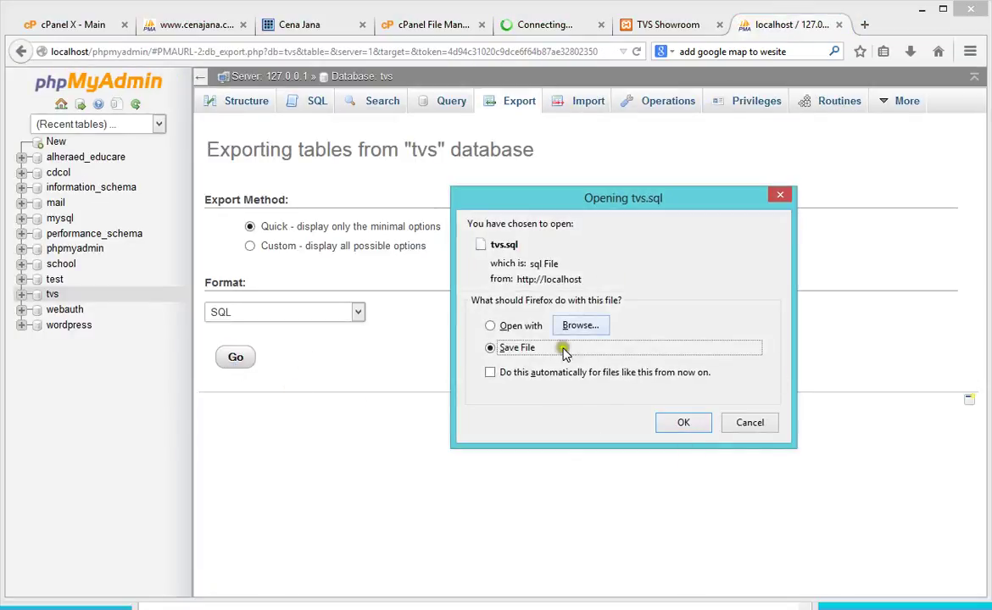
{"action": "left_click", "coordinate": [683, 424]}
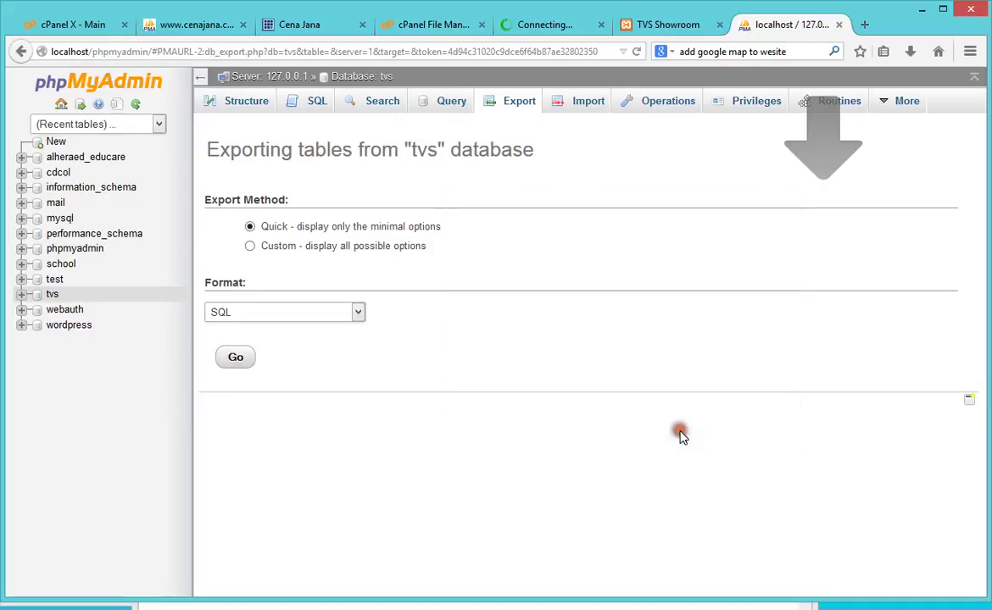
Step: Locate tvs.sql in the Downloads folder, then close the folder window
{"action": "left_click", "coordinate": [907, 53]}
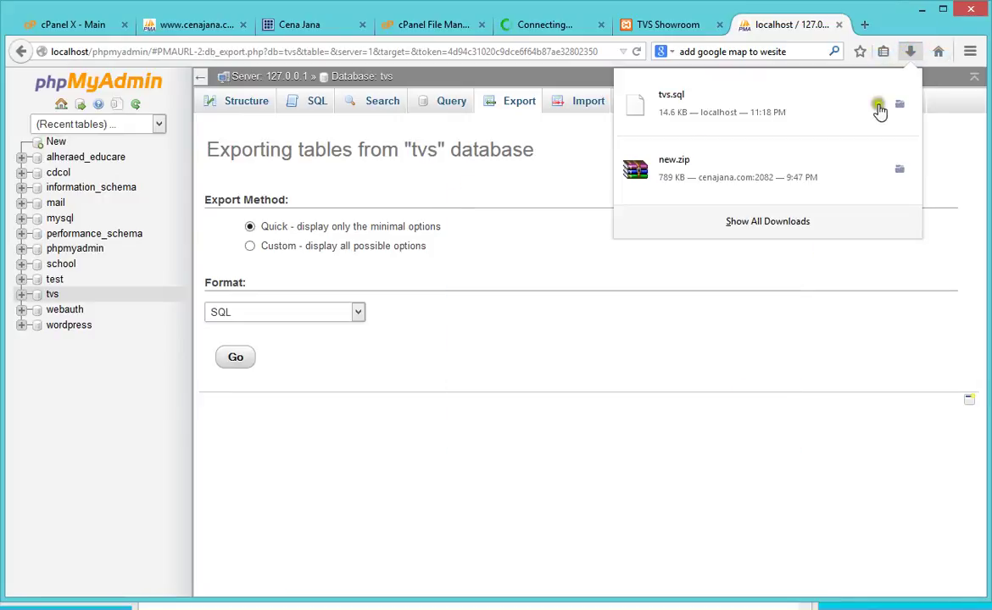
{"action": "right_click", "coordinate": [700, 109]}
{"action": "left_click", "coordinate": [708, 133]}
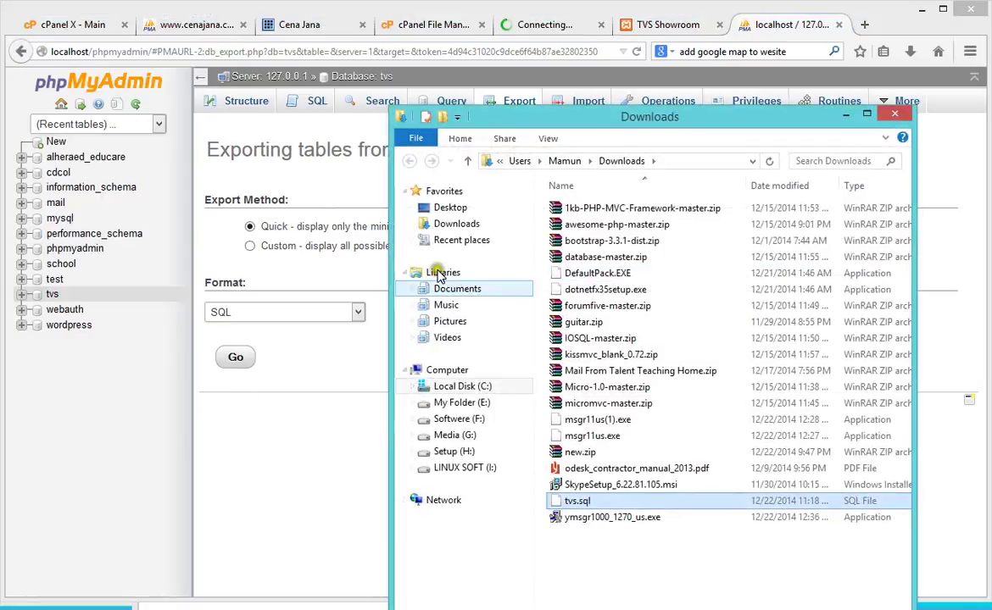
{"action": "left_click", "coordinate": [454, 224]}
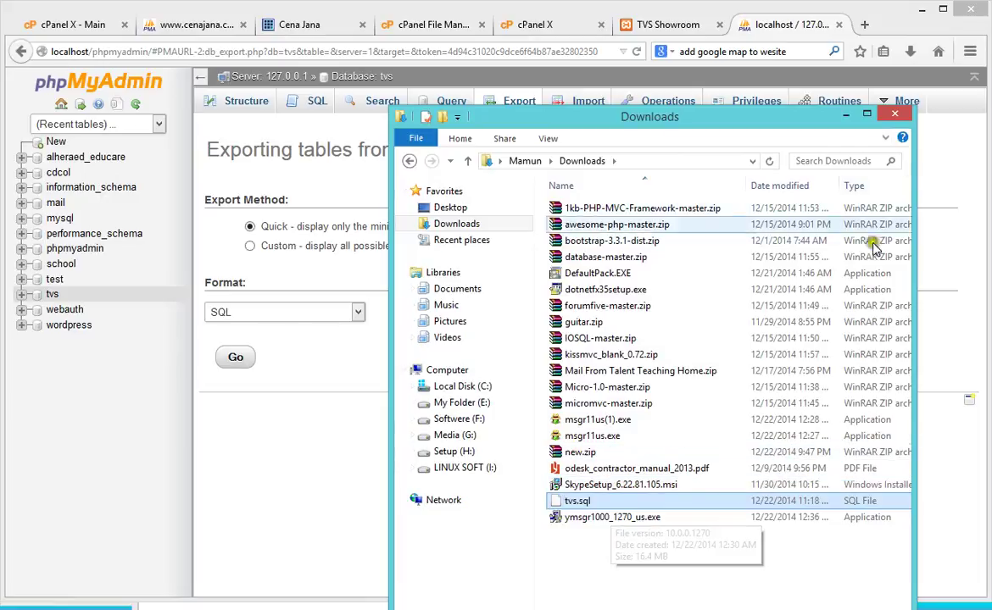
{"action": "left_click", "coordinate": [886, 105]}
{"action": "left_click", "coordinate": [515, 29]}
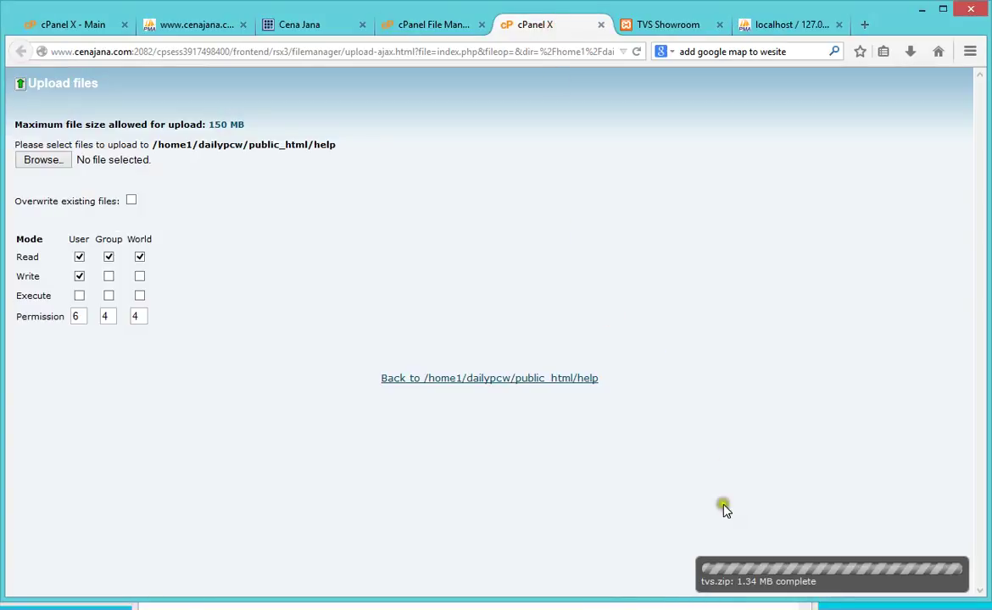
Step: Choose tvs.sql from Downloads as the import file for the hosted dailypcw_test database
{"action": "left_click", "coordinate": [405, 24]}
{"action": "left_click", "coordinate": [526, 27]}
{"action": "left_click", "coordinate": [195, 27]}
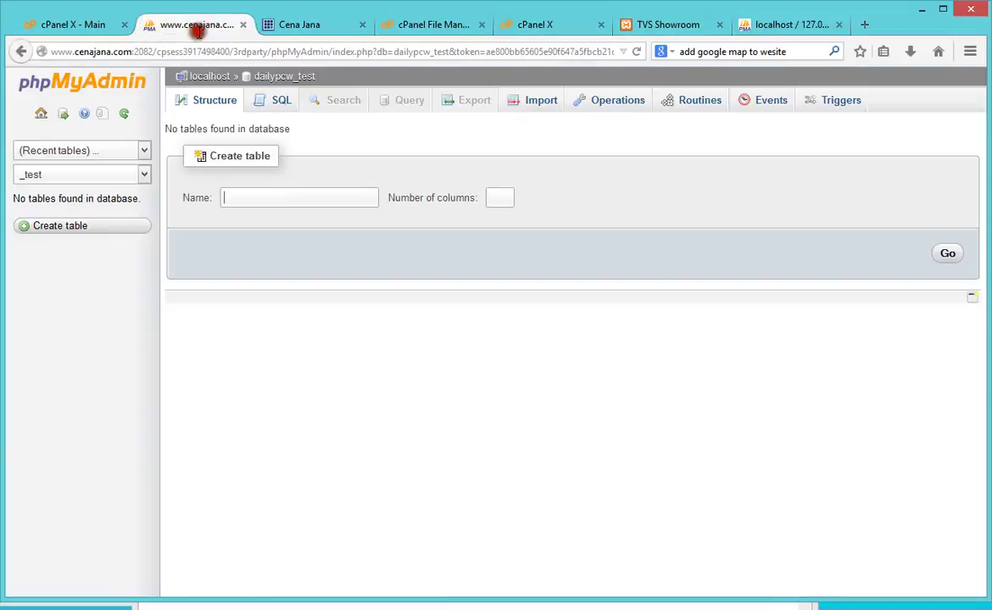
{"action": "left_click", "coordinate": [532, 106]}
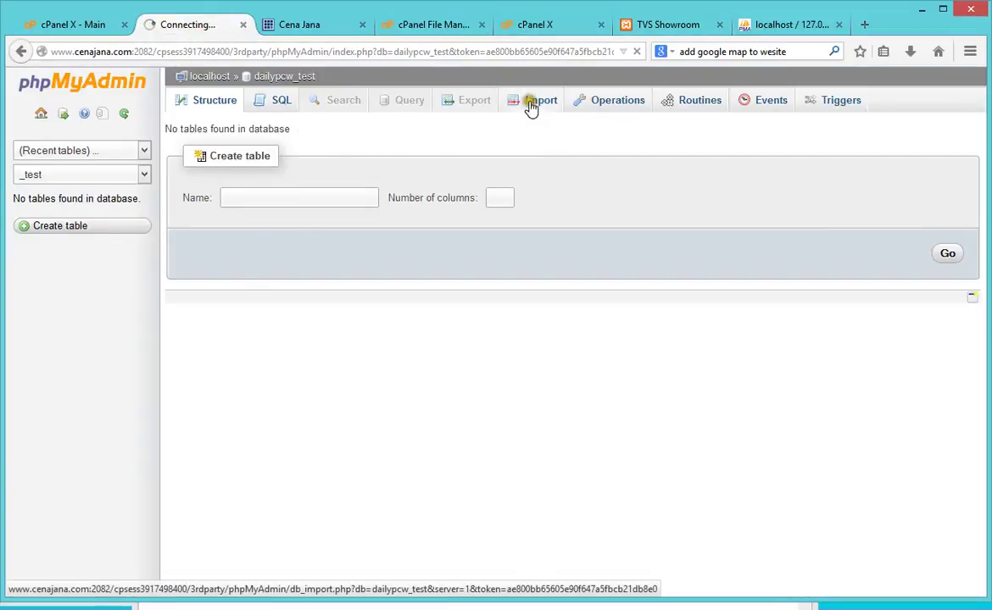
{"action": "left_click", "coordinate": [395, 270]}
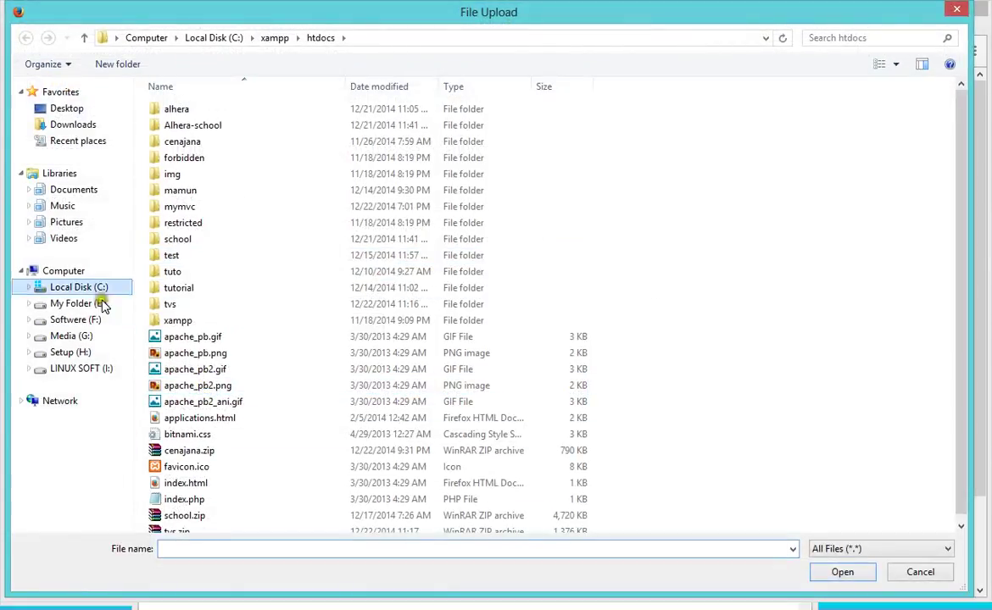
{"action": "left_click", "coordinate": [66, 125]}
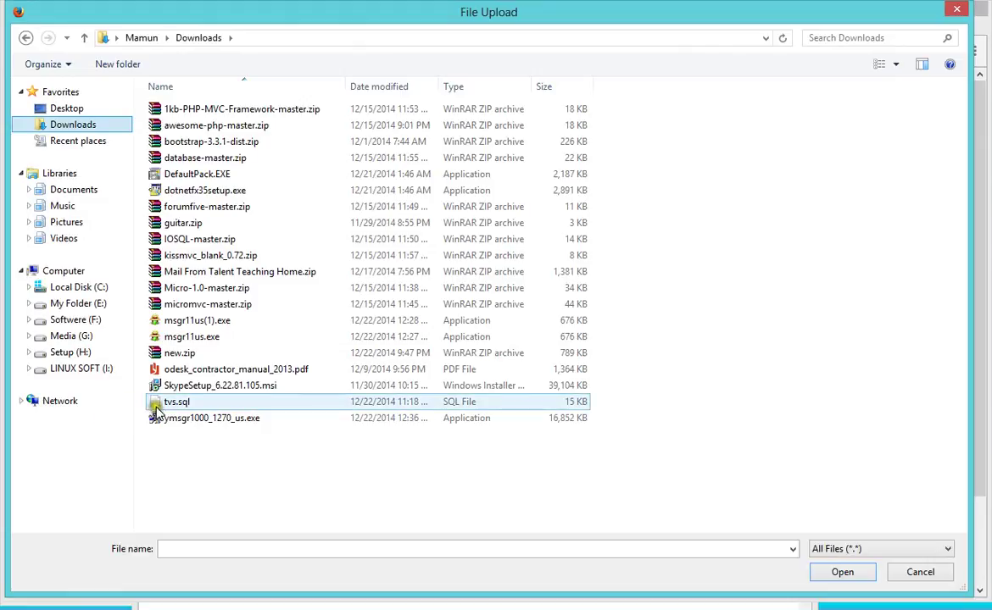
{"action": "double_click", "coordinate": [174, 400]}
Step: Run the import into dailypcw_test and review the result of 41 executed queries
{"action": "scroll", "coordinate": [773, 303], "scroll_direction": "down", "scroll_amount": 3}
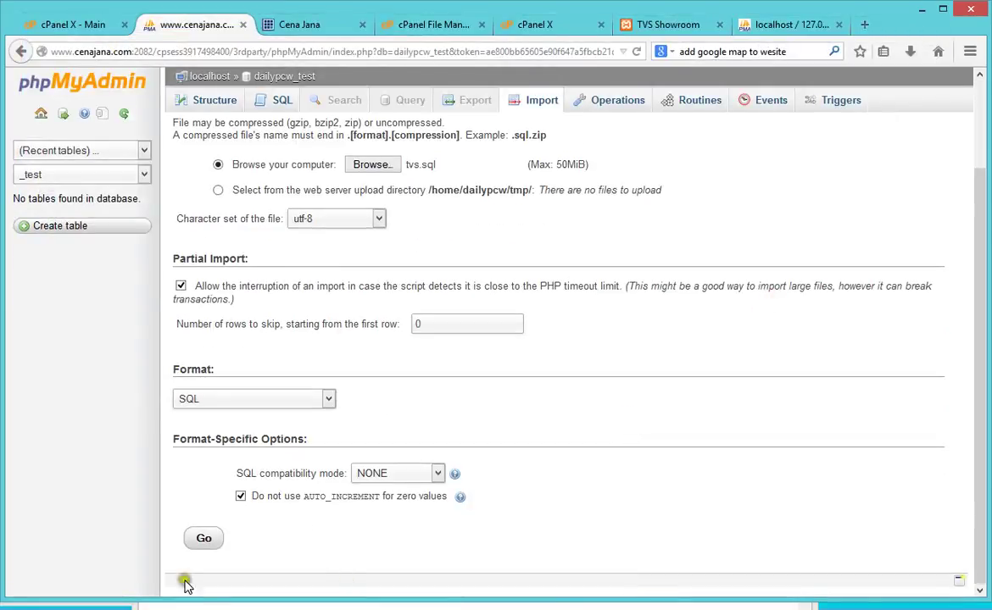
{"action": "left_click", "coordinate": [203, 534]}
{"action": "scroll", "coordinate": [746, 446], "scroll_direction": "up", "scroll_amount": 2}
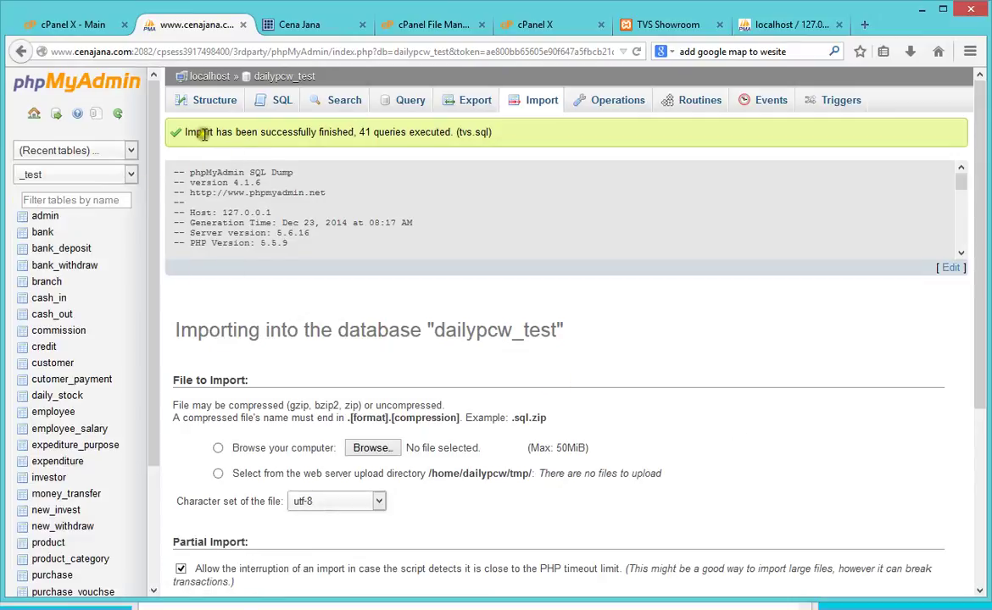
{"action": "scroll", "coordinate": [155, 279], "scroll_direction": "down", "scroll_amount": 3}
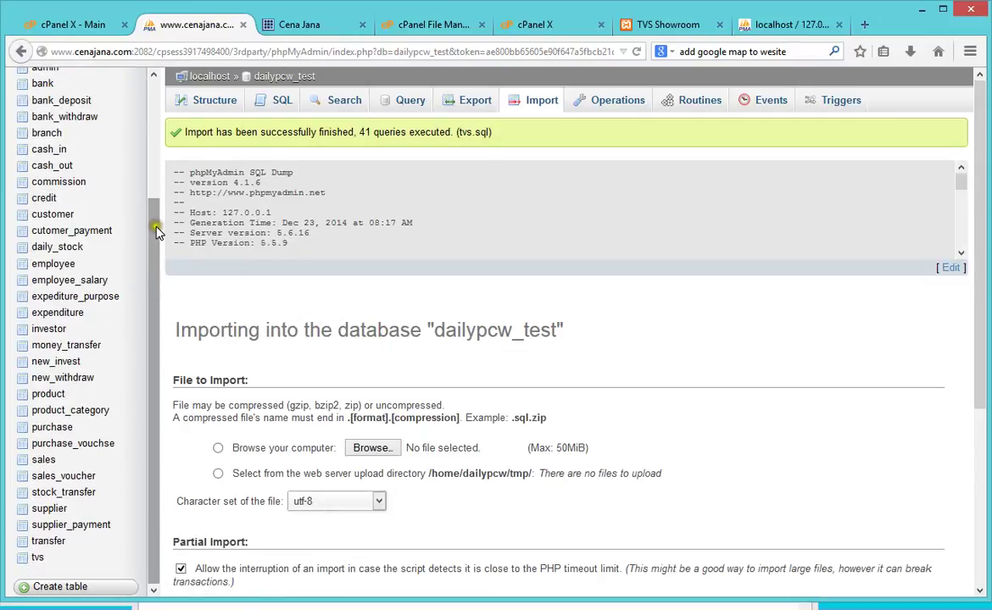
{"action": "left_click_drag", "start_coordinate": [153, 337], "coordinate": [159, 149]}
{"action": "left_click", "coordinate": [734, 25]}
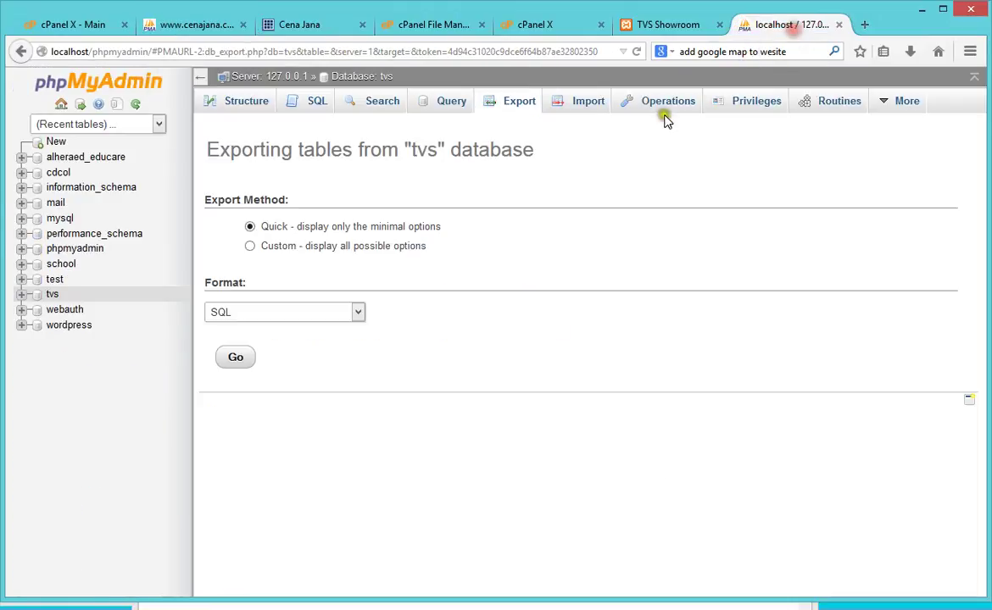
Step: Browse the imported admin table in hosted phpMyAdmin, confirming it holds one admin row
{"action": "left_click", "coordinate": [691, 26]}
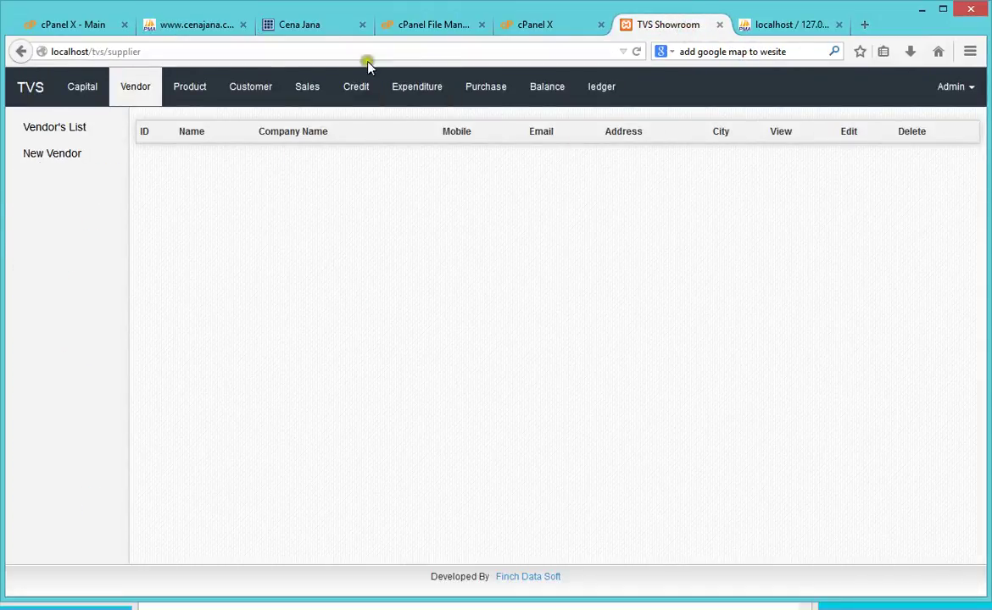
{"action": "left_click", "coordinate": [186, 24]}
{"action": "left_click", "coordinate": [45, 217]}
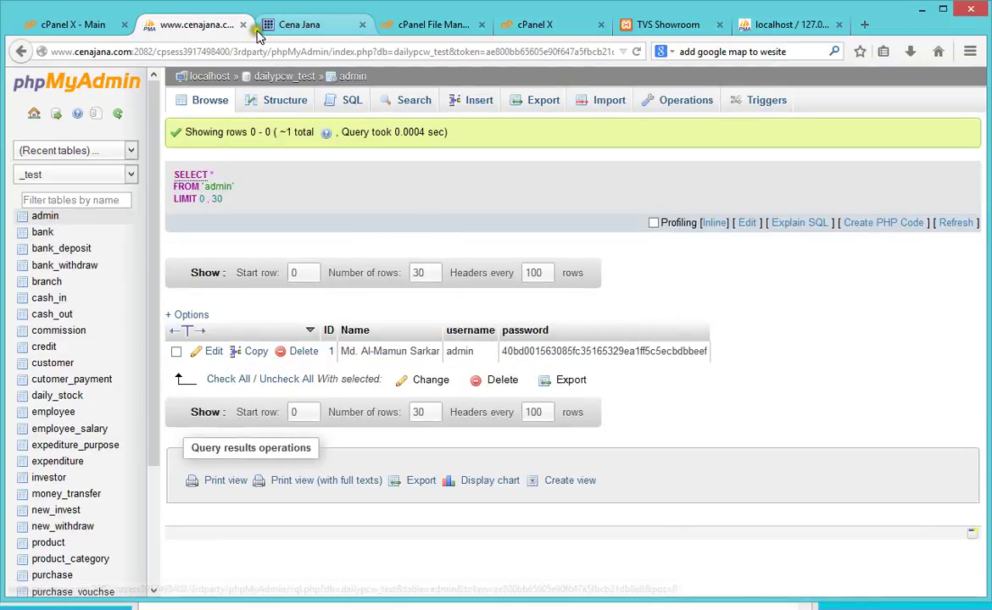
{"action": "left_click", "coordinate": [310, 24]}
{"action": "left_click", "coordinate": [204, 25]}
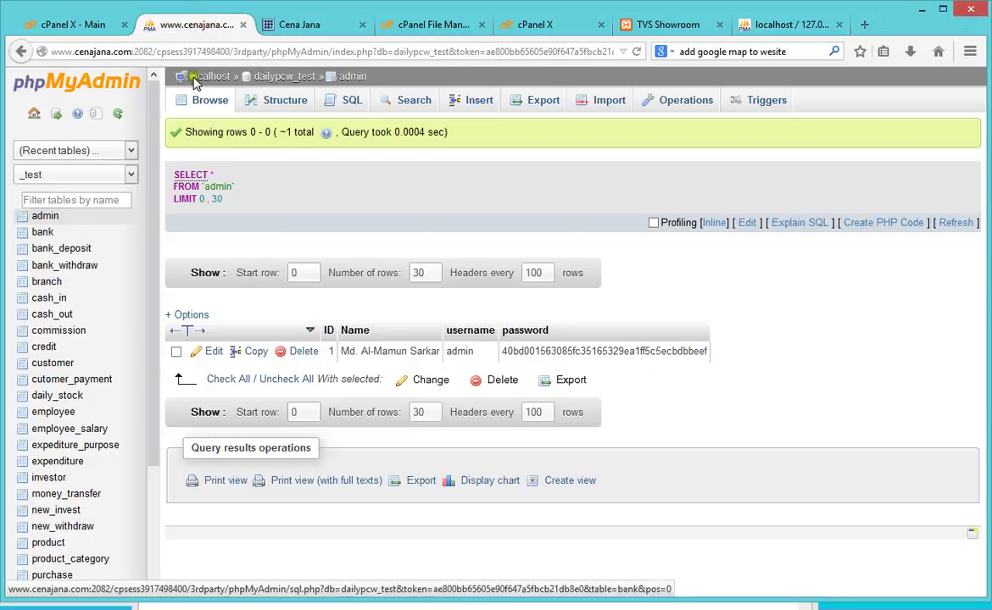
{"action": "left_click", "coordinate": [61, 24]}
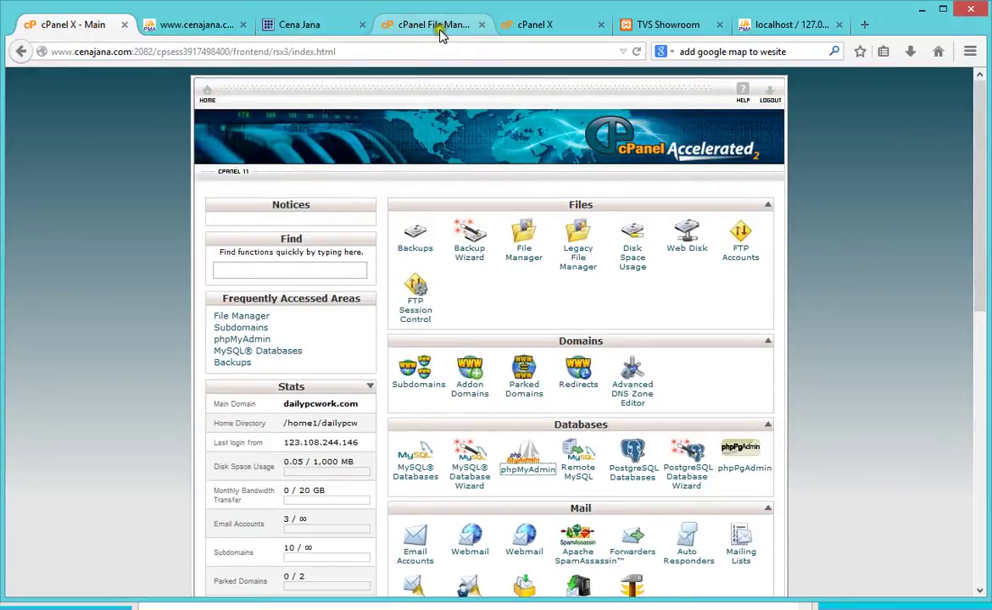
{"action": "left_click", "coordinate": [543, 24]}
{"action": "left_click", "coordinate": [658, 30]}
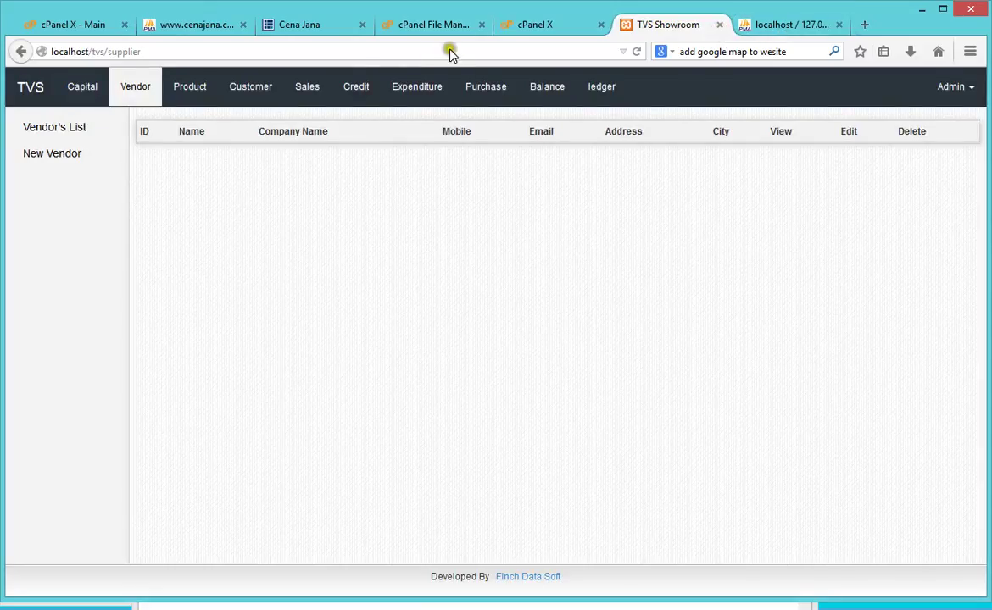
{"action": "left_click", "coordinate": [433, 25]}
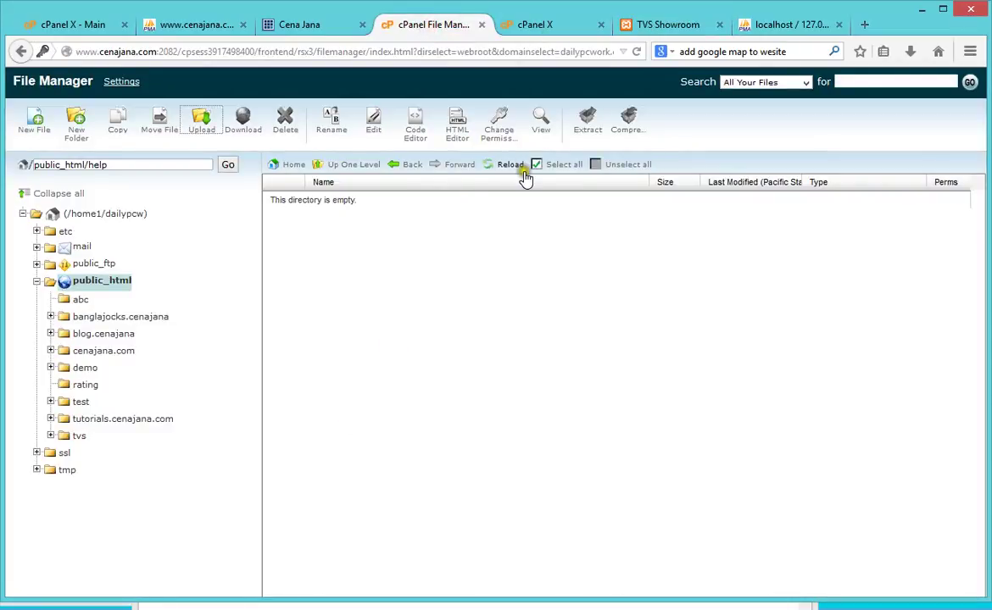
Step: Close the leftover upload page, then extract tvs.zip into public_html/help in File Manager
{"action": "left_click", "coordinate": [545, 27]}
{"action": "left_click", "coordinate": [600, 24]}
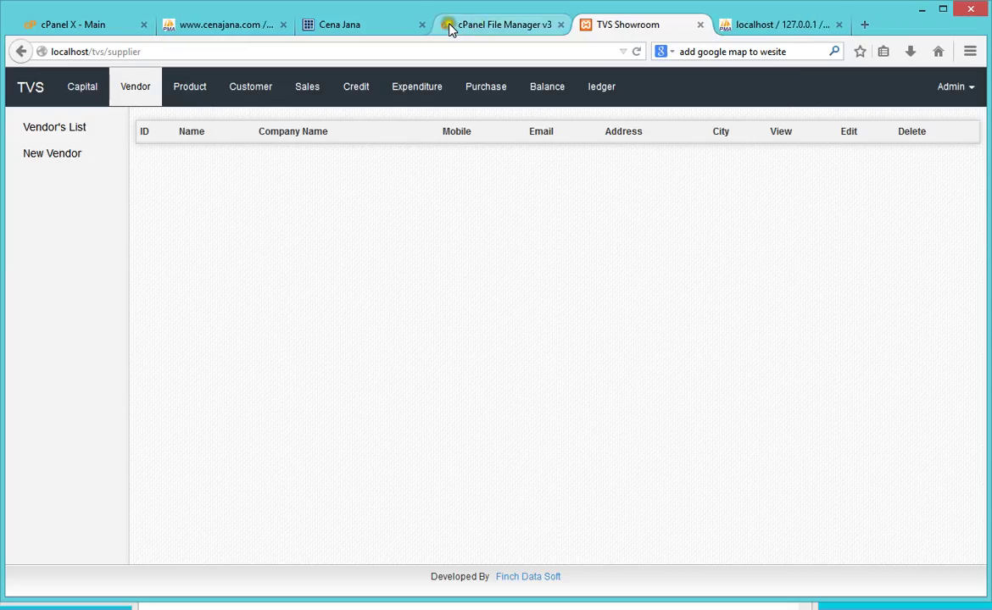
{"action": "left_click", "coordinate": [441, 25]}
{"action": "left_click", "coordinate": [509, 166]}
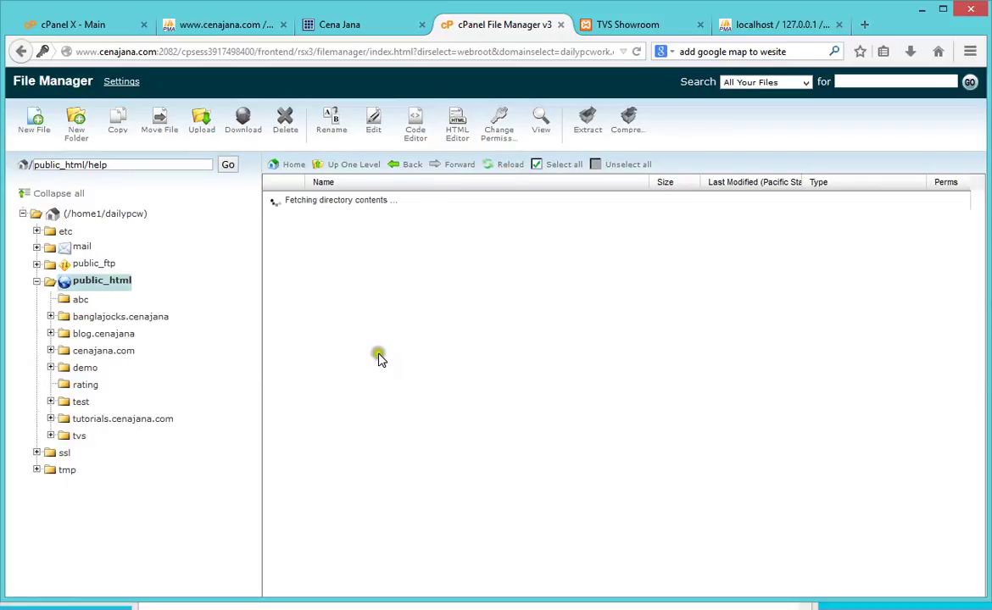
{"action": "right_click", "coordinate": [307, 211]}
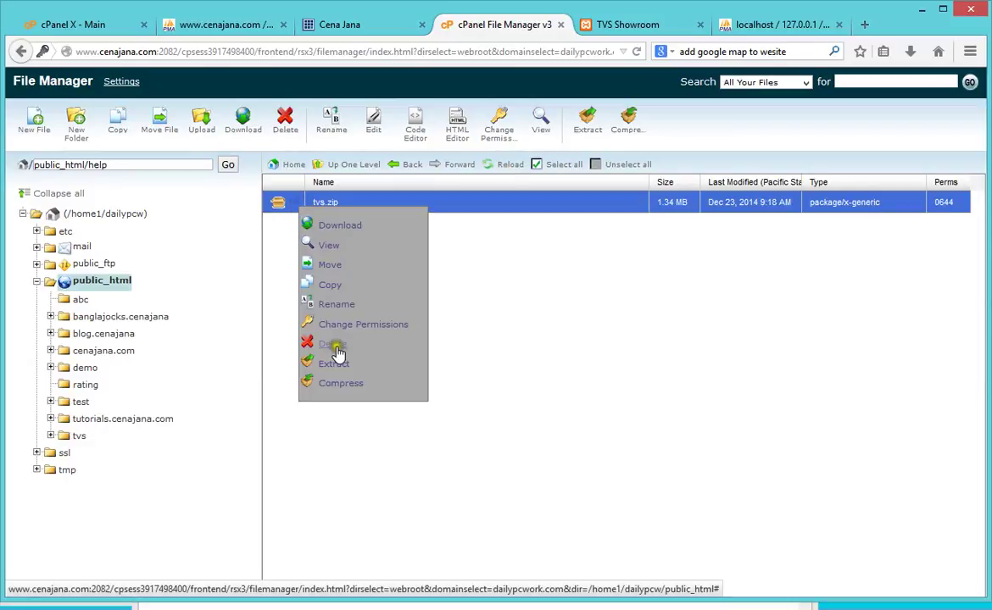
{"action": "left_click", "coordinate": [336, 366]}
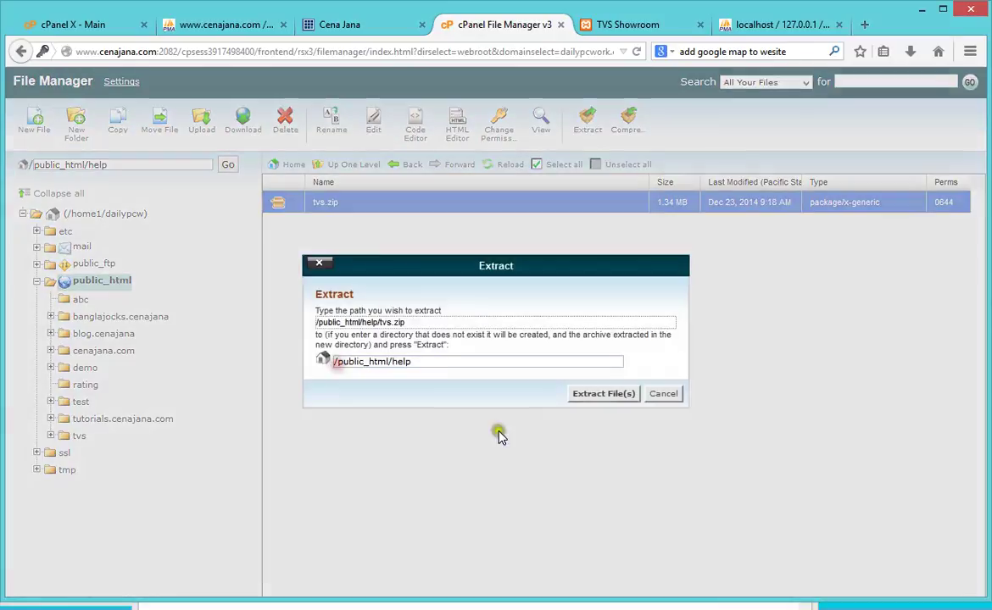
{"action": "left_click", "coordinate": [598, 394]}
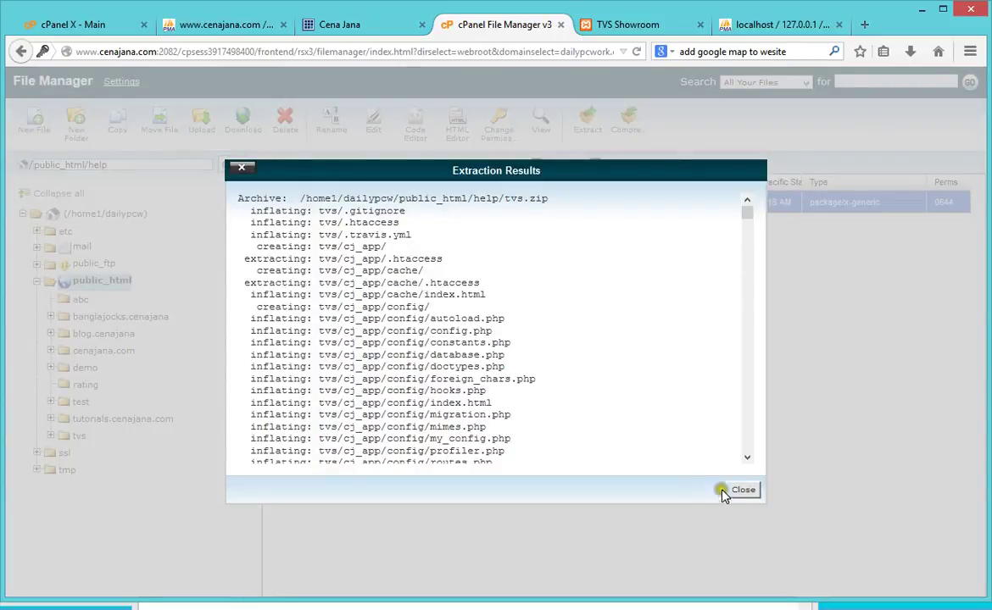
{"action": "left_click", "coordinate": [740, 490]}
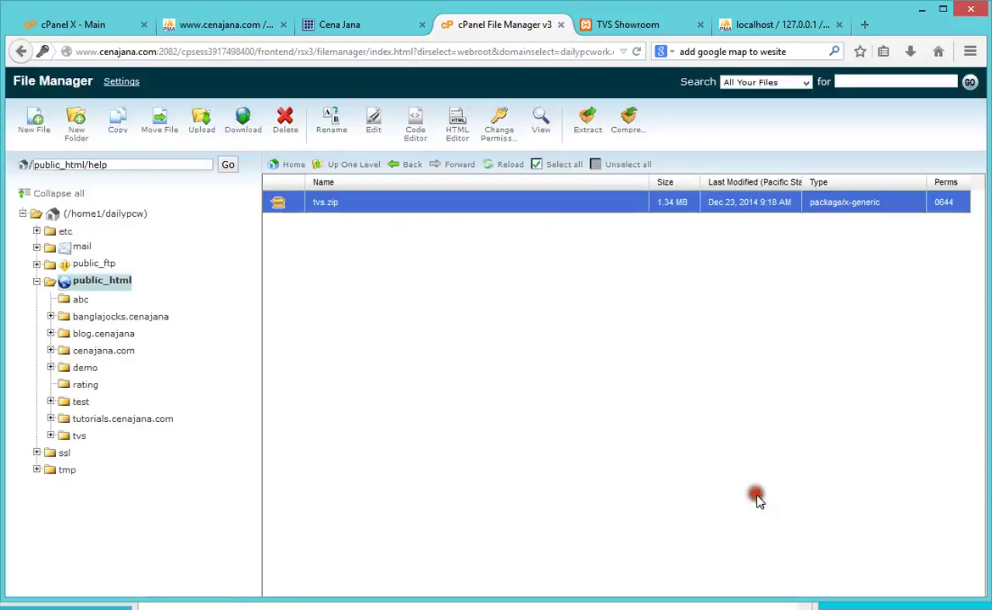
Step: Move all extracted files from help/tvs up into the public_html/help folder
{"action": "left_click", "coordinate": [507, 172]}
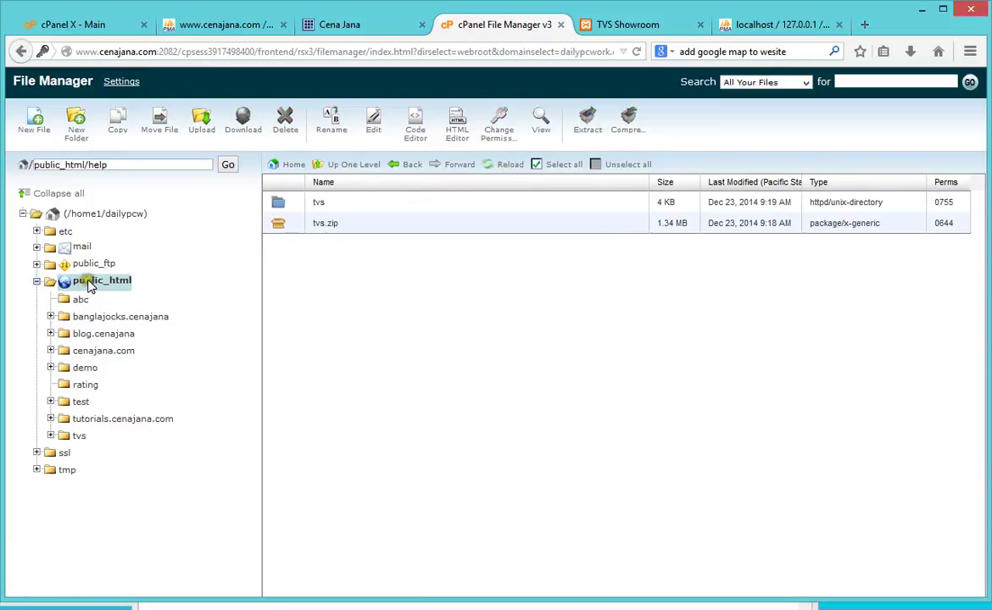
{"action": "left_click", "coordinate": [375, 56]}
{"action": "key", "text": "Return"}
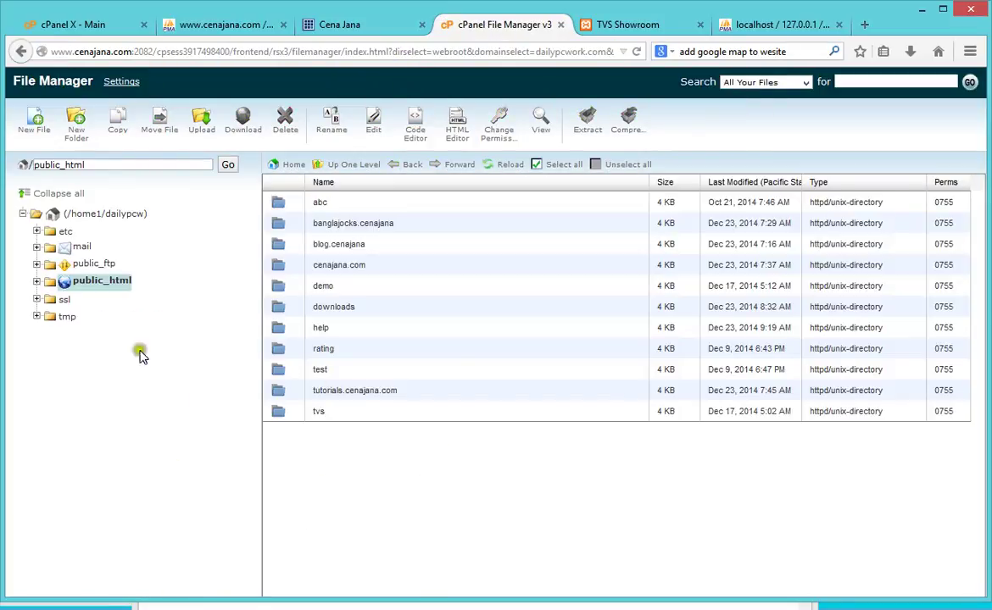
{"action": "left_click", "coordinate": [105, 287]}
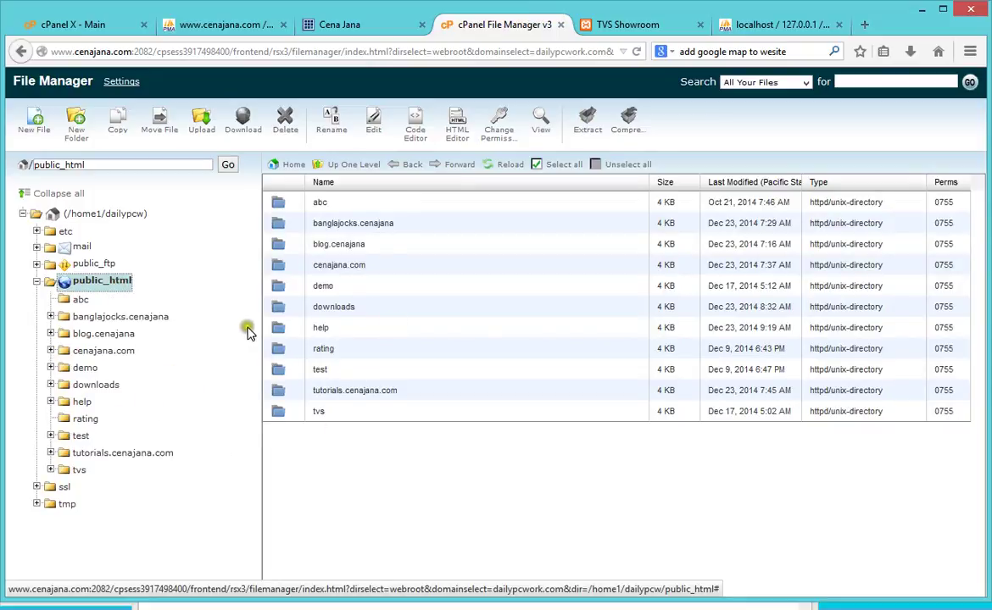
{"action": "double_click", "coordinate": [283, 327]}
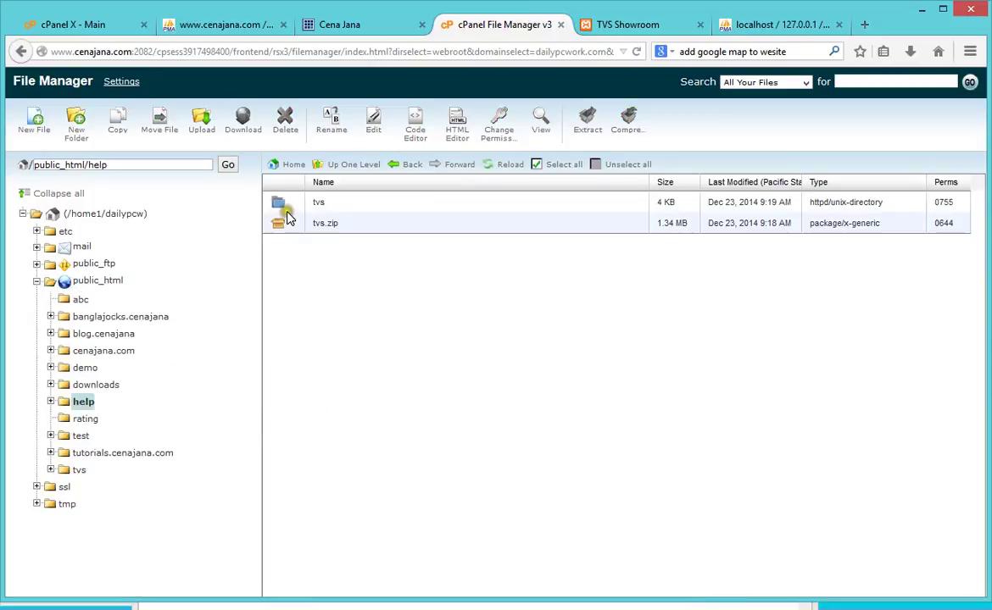
{"action": "double_click", "coordinate": [278, 205]}
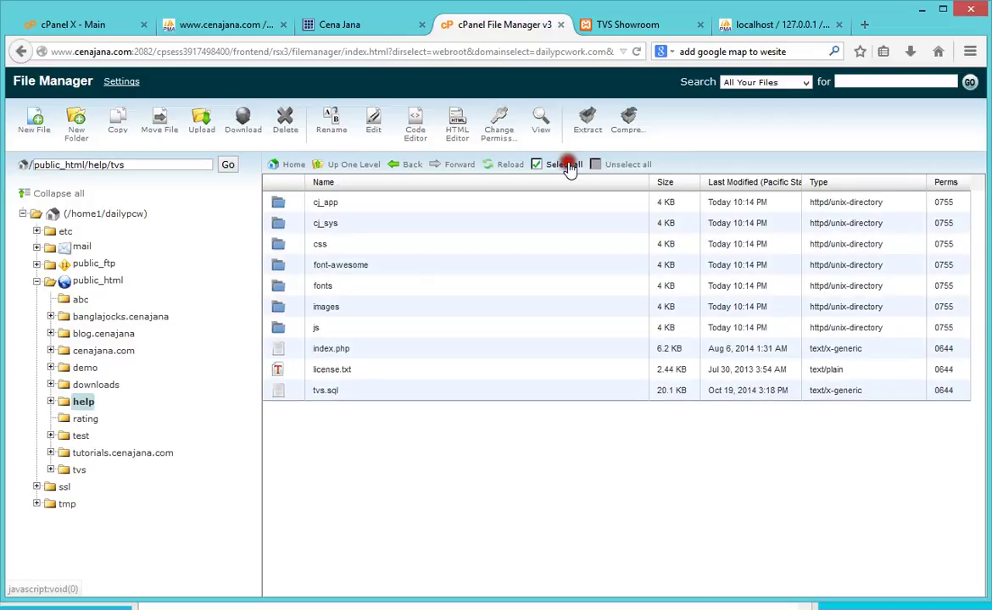
{"action": "left_click", "coordinate": [564, 164]}
{"action": "left_click_drag", "start_coordinate": [286, 220], "coordinate": [81, 399]}
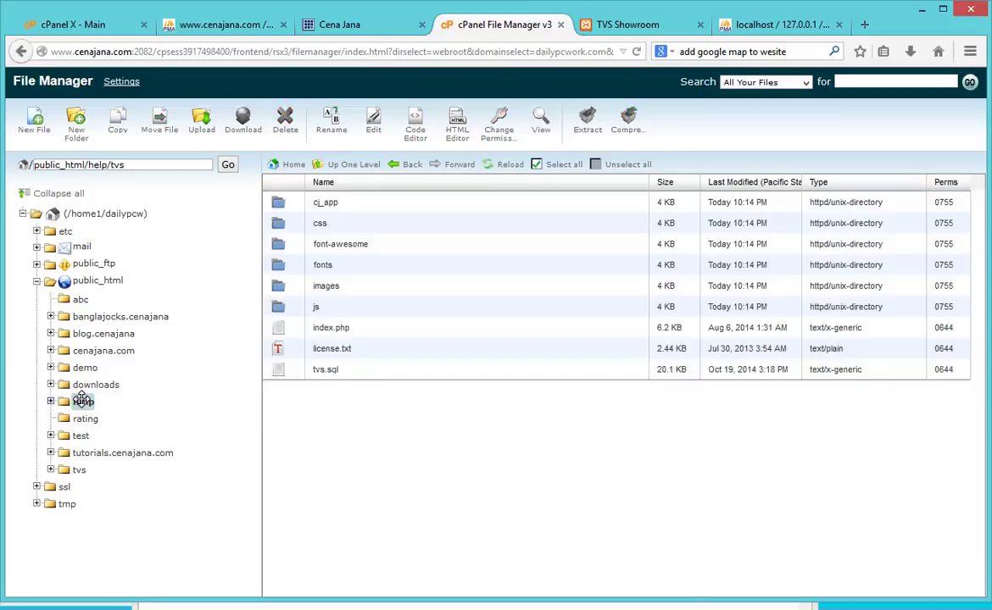
{"action": "left_click", "coordinate": [82, 399]}
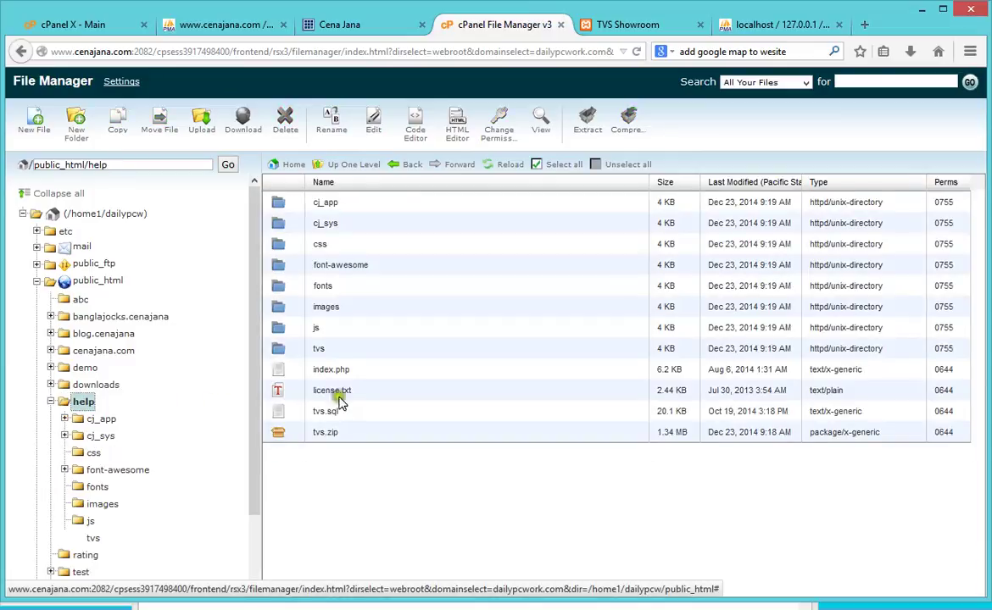
Step: Delete the tvs.zip archive from the help folder
{"action": "left_click", "coordinate": [311, 432]}
{"action": "left_click", "coordinate": [290, 135]}
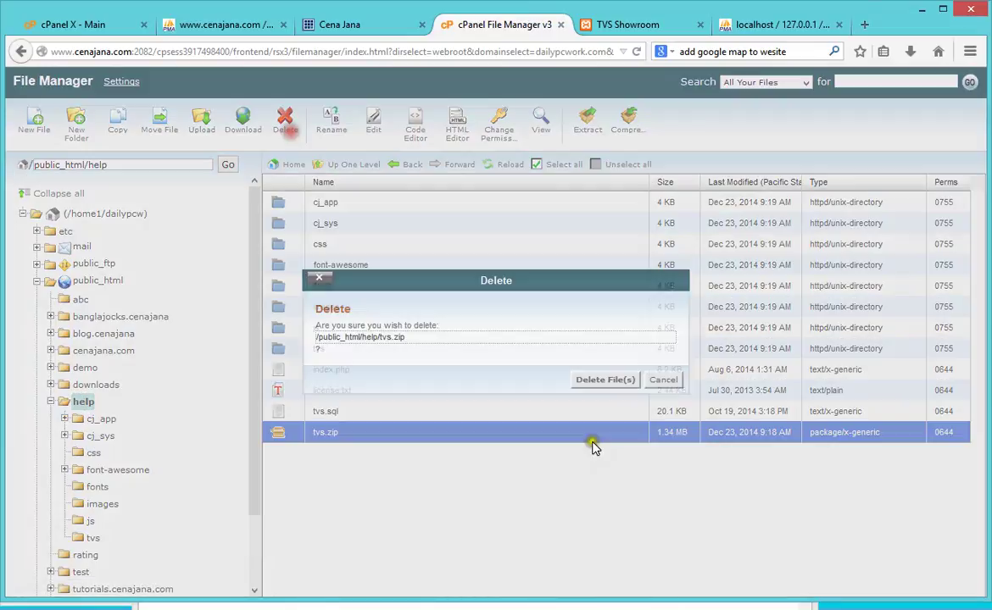
{"action": "left_click", "coordinate": [605, 386]}
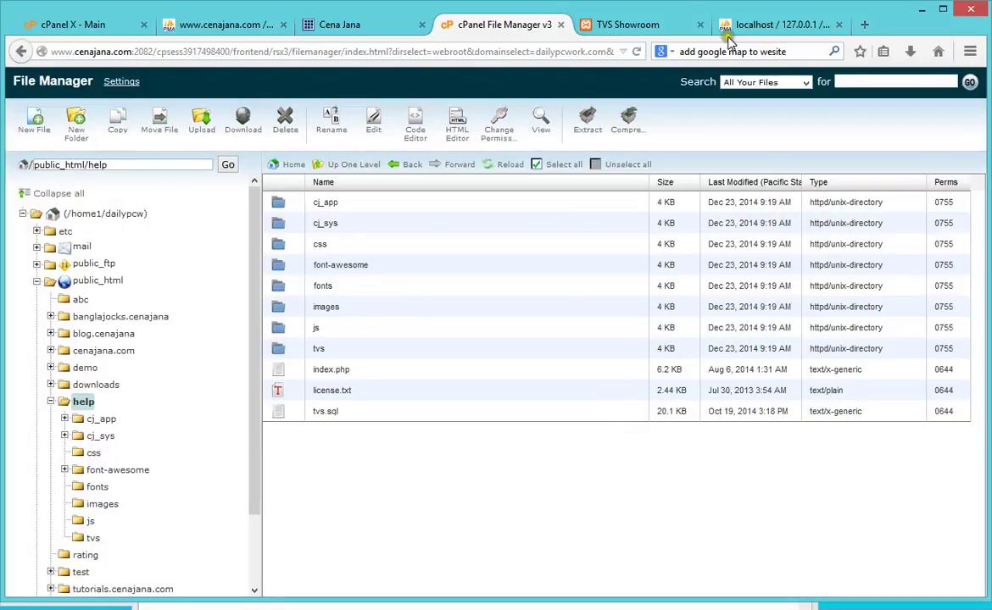
Step: Load help.cenajana.com in a new tab, which reports a database connection error
{"action": "left_click", "coordinate": [862, 24]}
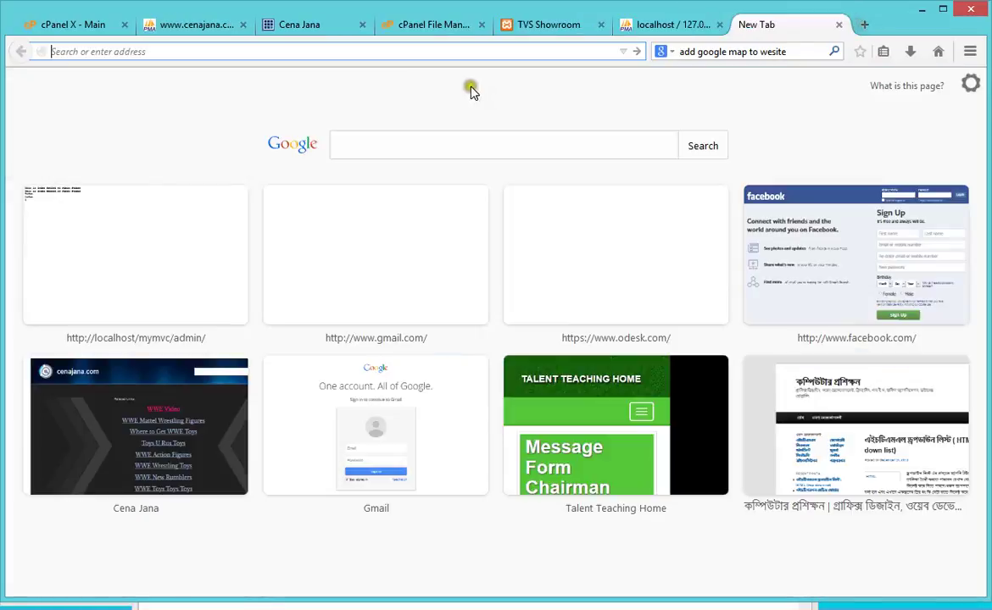
{"action": "left_click", "coordinate": [466, 50]}
{"action": "type", "text": "help.cenajana.com"}
{"action": "key", "text": "Return"}
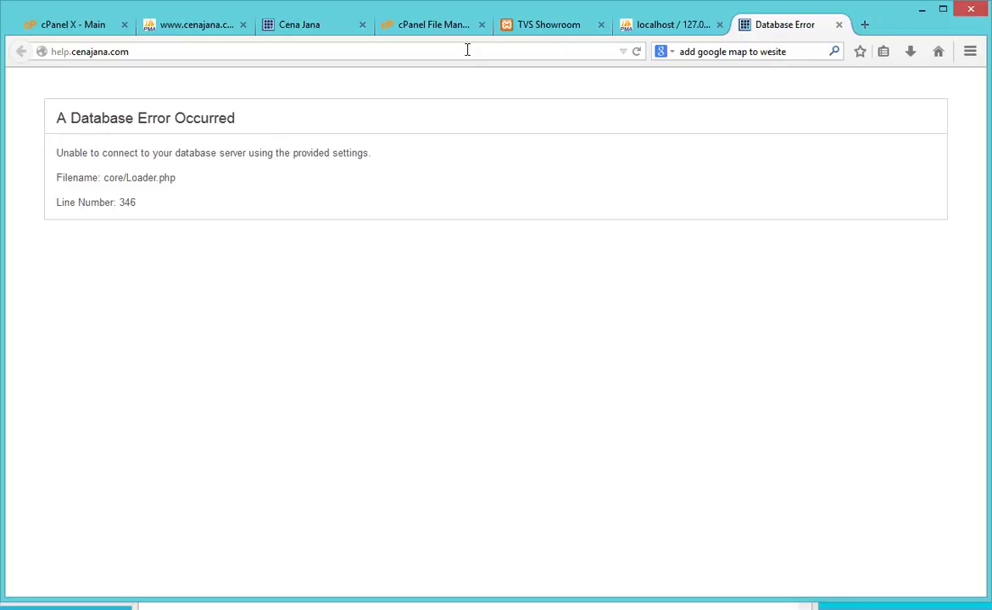
{"action": "left_click", "coordinate": [191, 28]}
{"action": "left_click", "coordinate": [514, 25]}
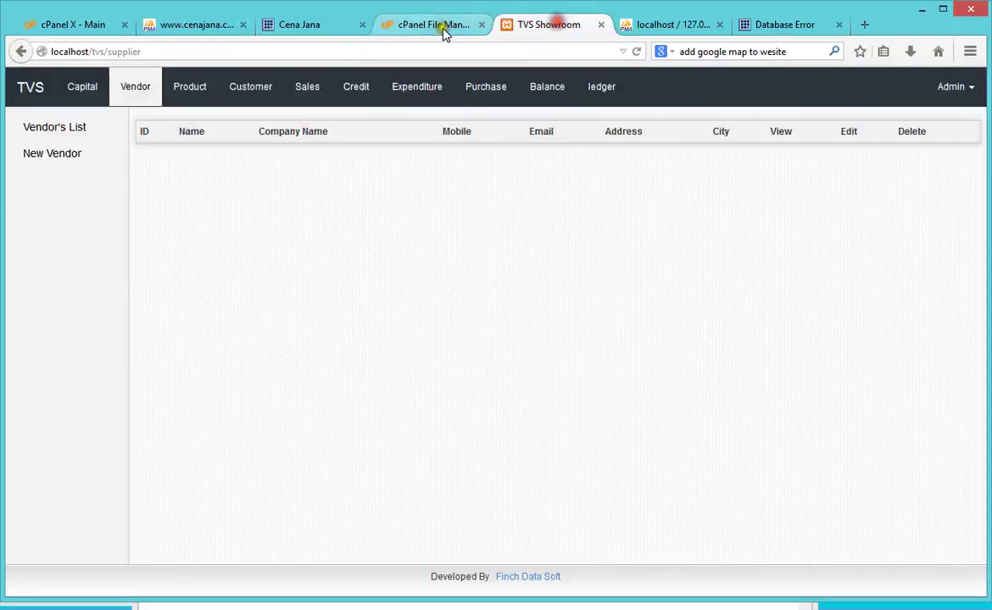
Step: Open cj_app/config/database.php in the cPanel code editor
{"action": "left_click", "coordinate": [434, 26]}
{"action": "double_click", "coordinate": [280, 206]}
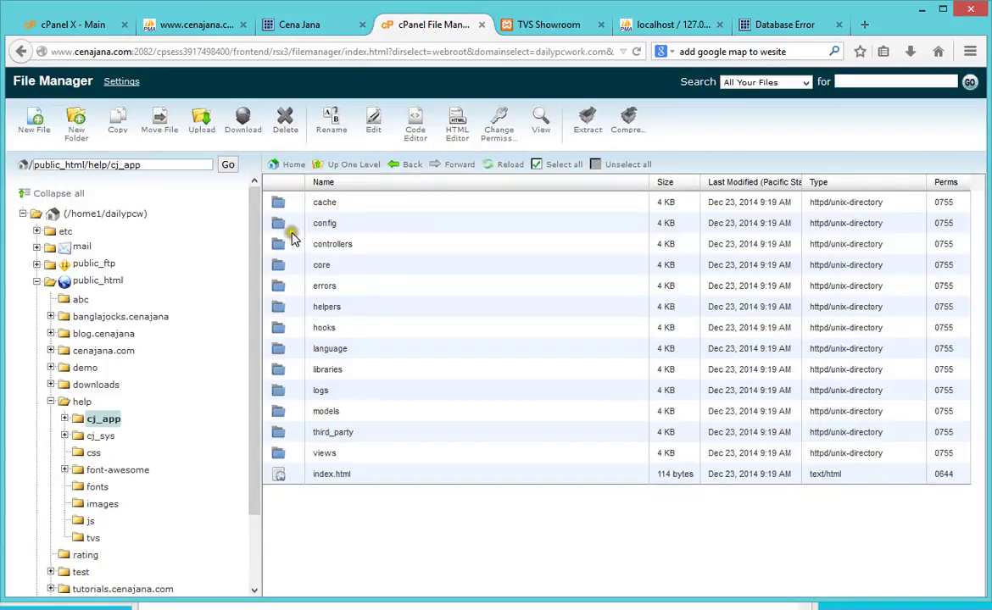
{"action": "double_click", "coordinate": [287, 223]}
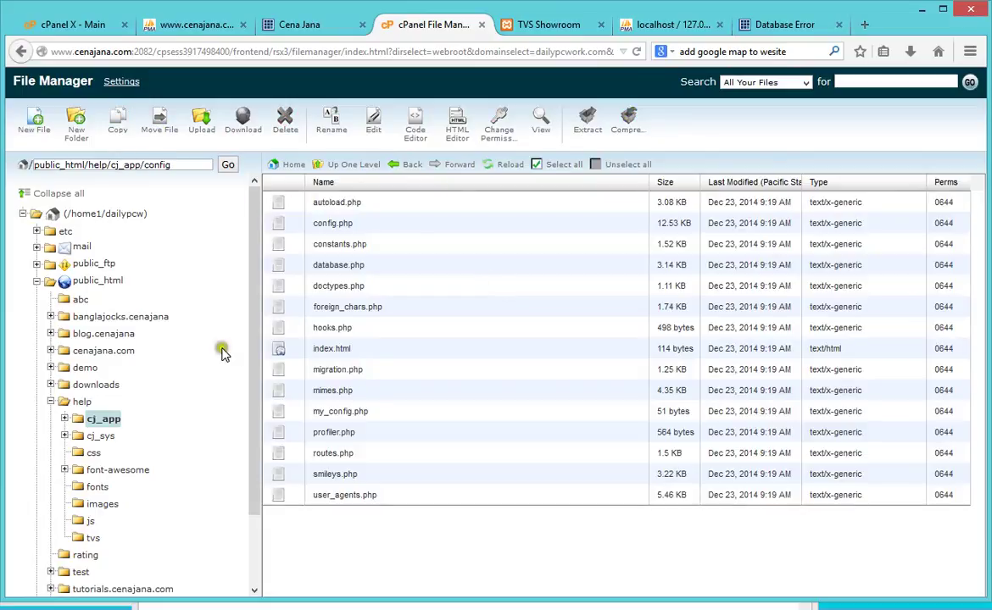
{"action": "left_click", "coordinate": [321, 261]}
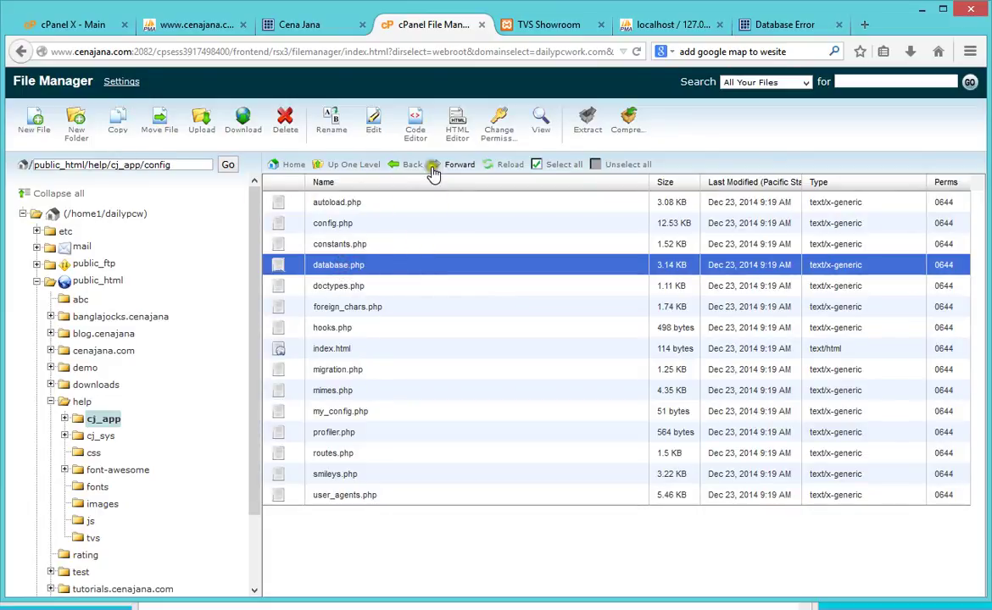
{"action": "left_click", "coordinate": [415, 137]}
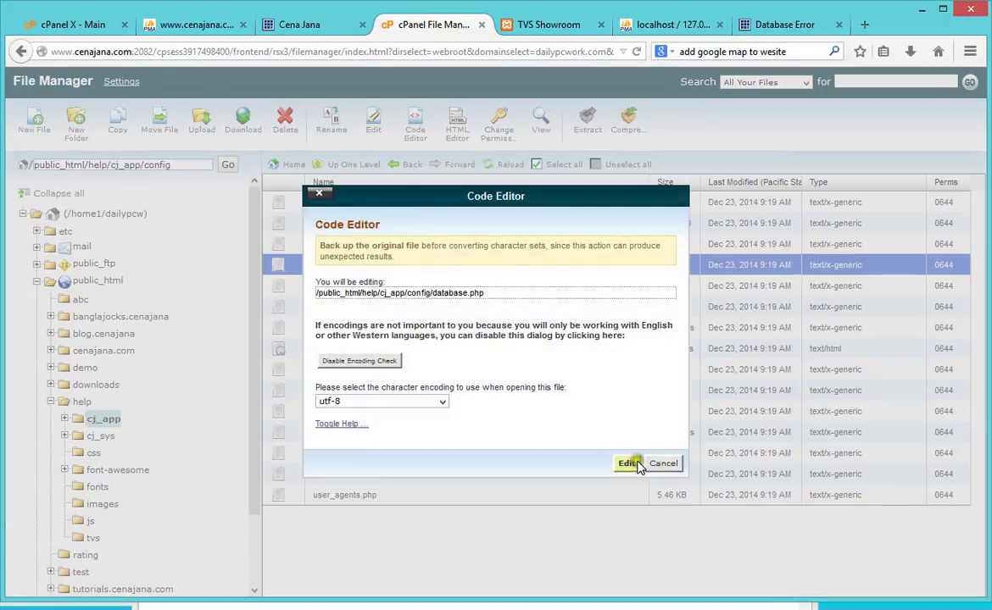
{"action": "left_click", "coordinate": [637, 465]}
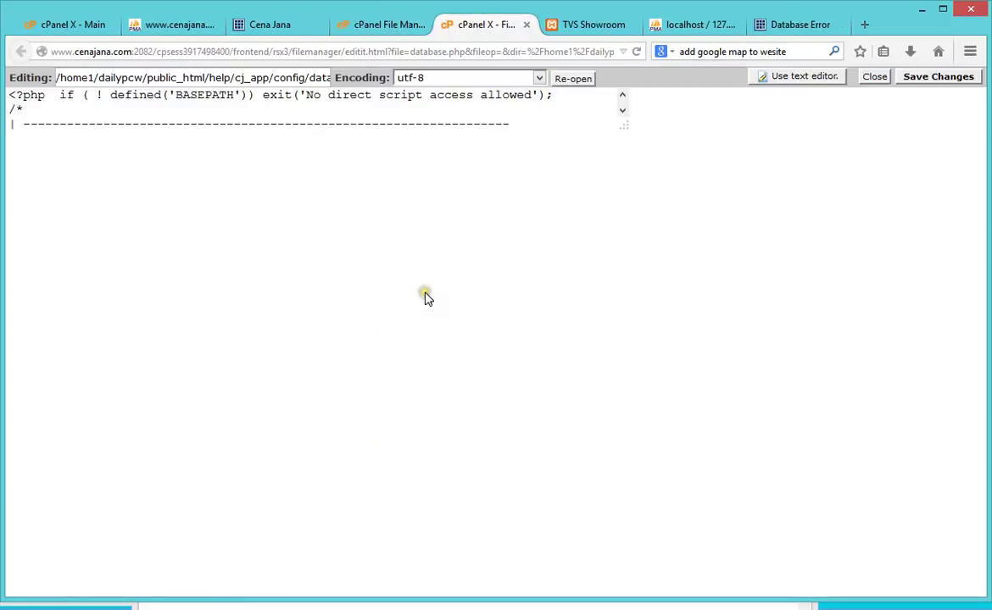
{"action": "scroll", "coordinate": [347, 433], "scroll_direction": "down", "scroll_amount": 10}
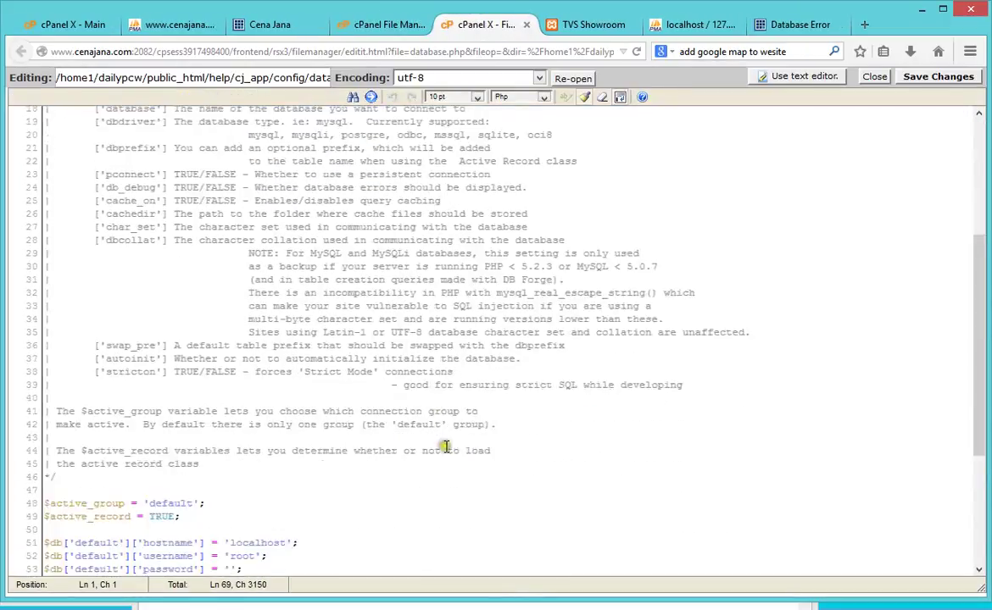
Step: Replace database name tvs and username root with dailypcw_test from the notes
{"action": "double_click", "coordinate": [243, 343]}
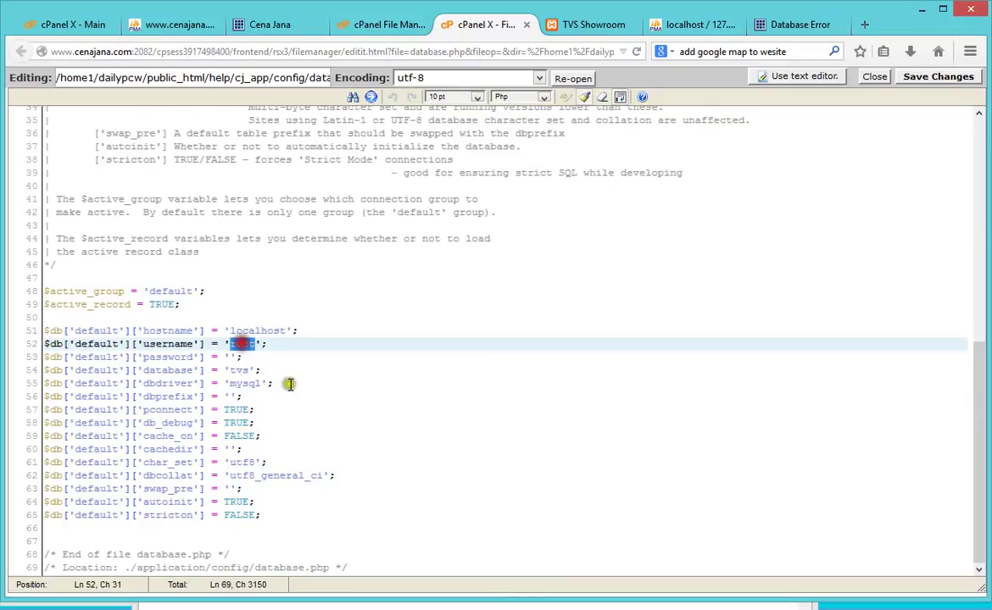
{"action": "left_click", "coordinate": [232, 357]}
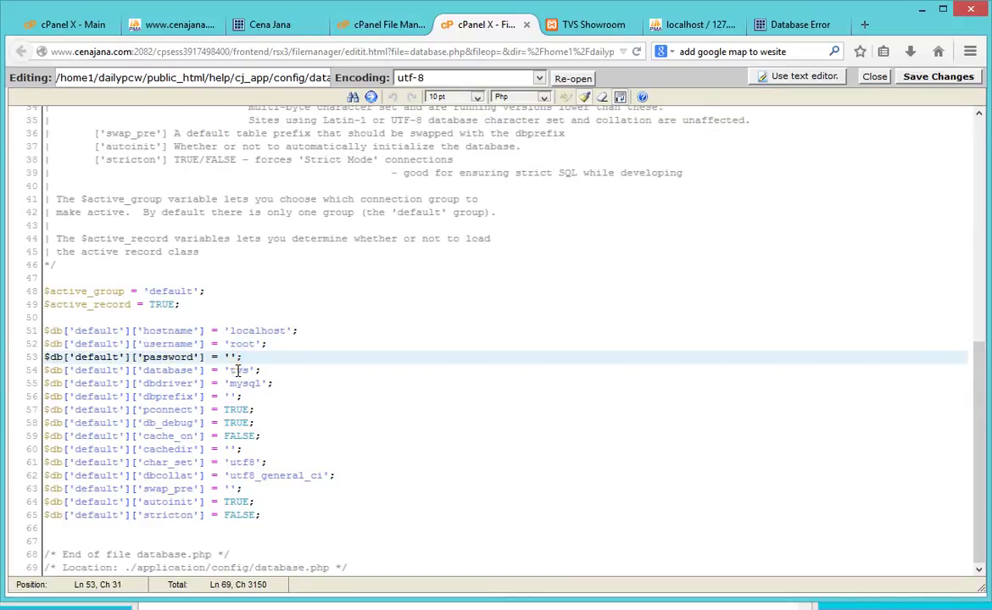
{"action": "double_click", "coordinate": [238, 370]}
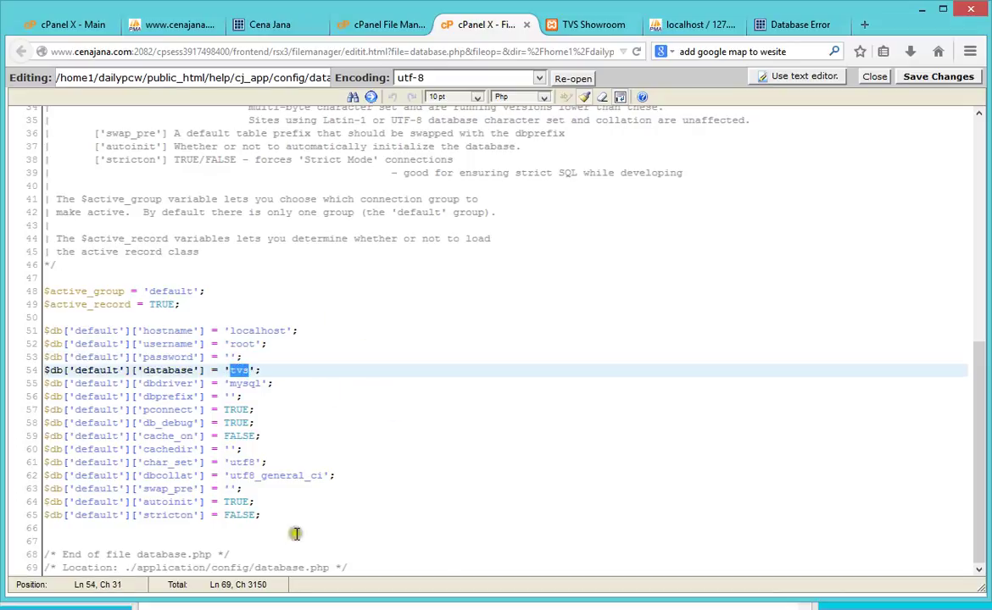
{"action": "left_click", "coordinate": [352, 607]}
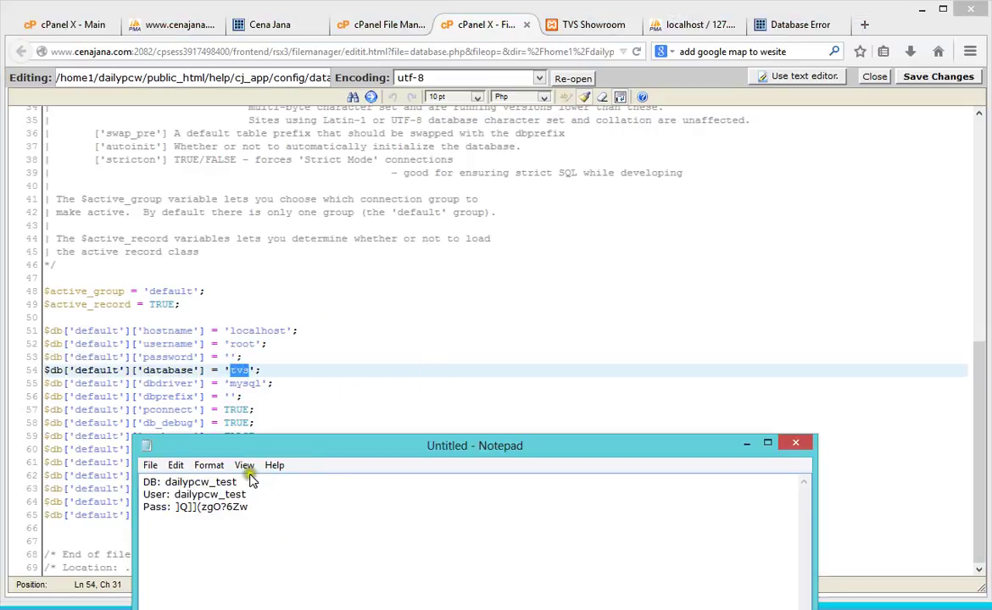
{"action": "left_click_drag", "start_coordinate": [238, 483], "coordinate": [164, 482]}
{"action": "key", "text": "ctrl+c"}
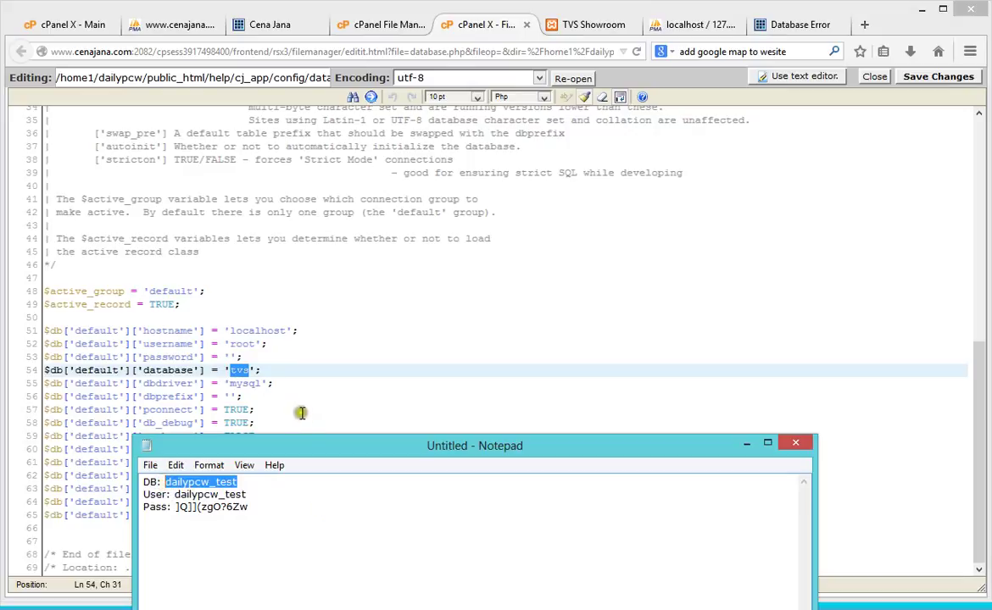
{"action": "key", "text": "alt+Tab"}
{"action": "key", "text": "ctrl+v"}
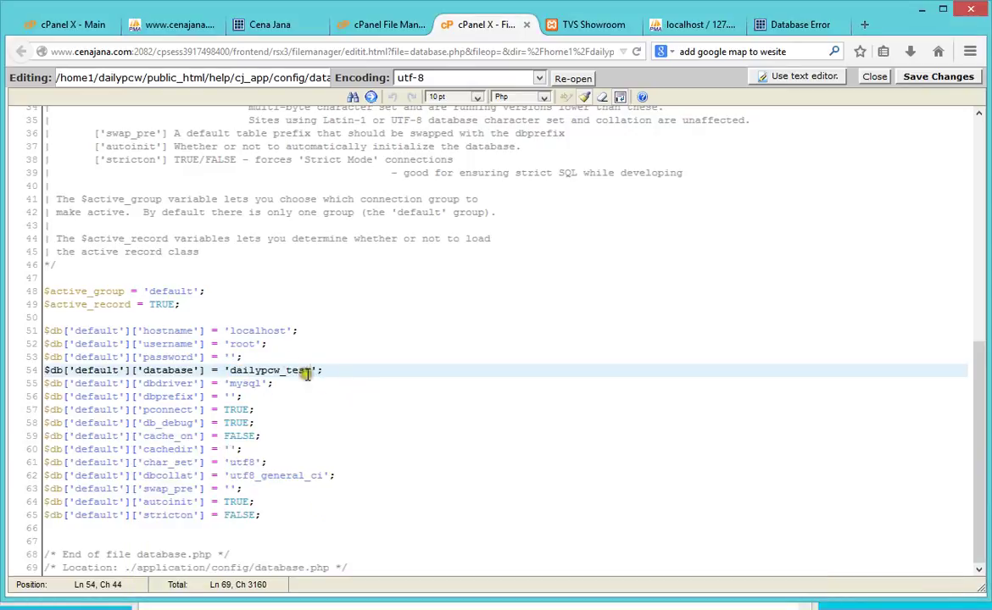
{"action": "double_click", "coordinate": [242, 343]}
{"action": "key", "text": "ctrl+v"}
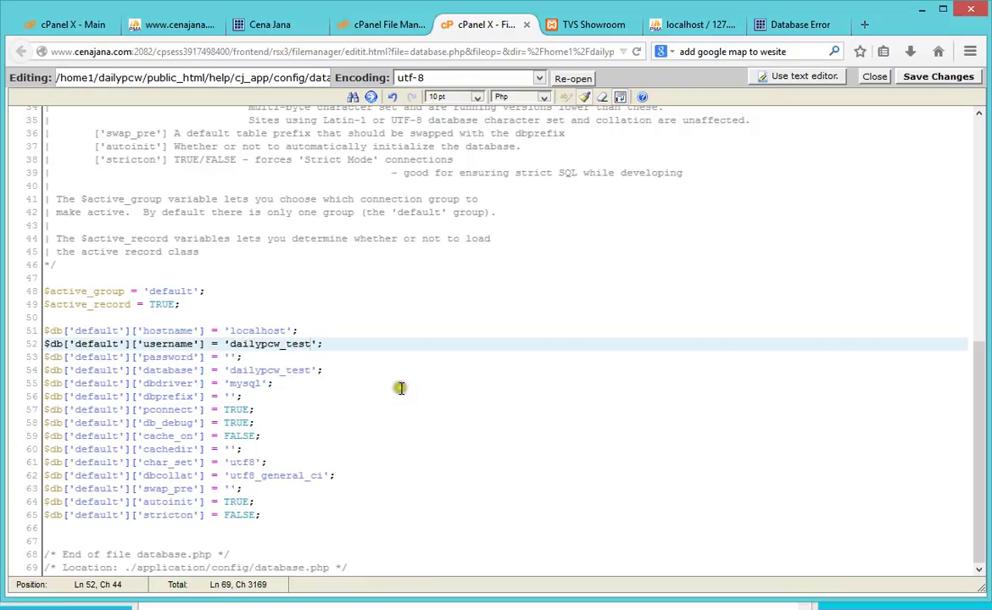
Step: Paste the hosting database password into the empty password quotes and save database.php
{"action": "key", "text": "alt+Tab"}
{"action": "left_click_drag", "start_coordinate": [248, 507], "coordinate": [176, 507]}
{"action": "key", "text": "ctrl+c"}
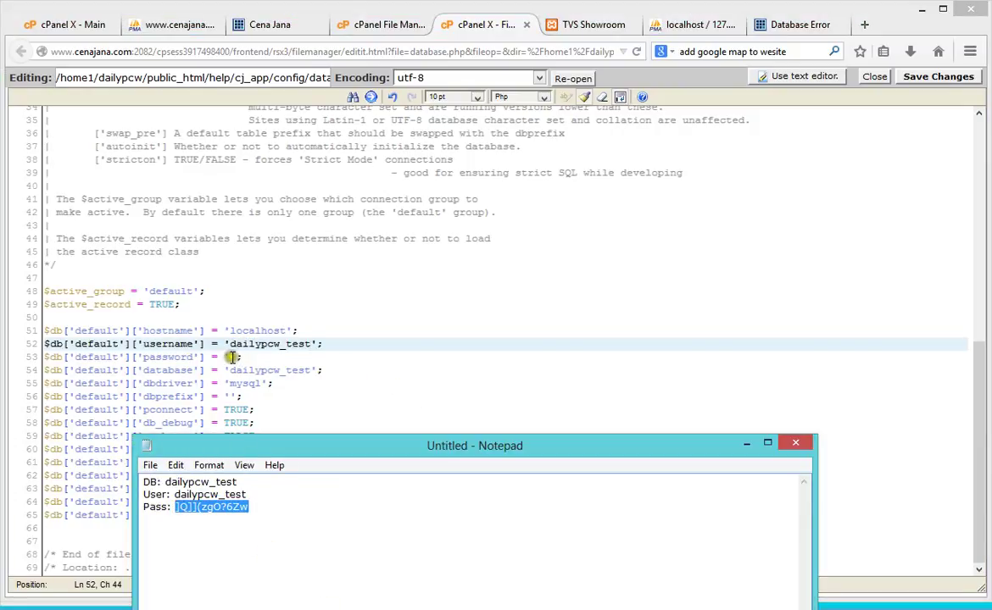
{"action": "left_click", "coordinate": [231, 357]}
{"action": "key", "text": "ctrl+v"}
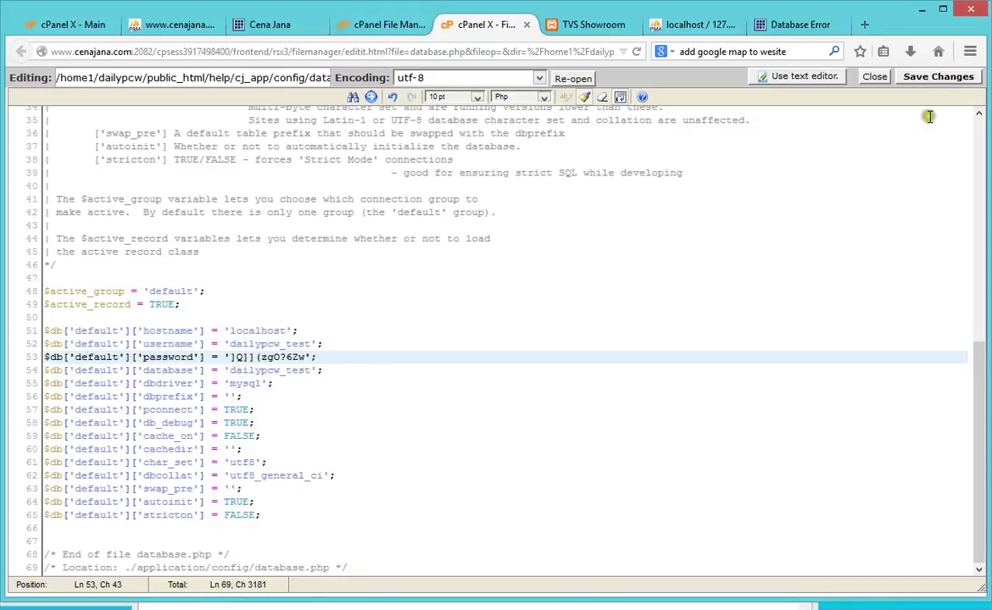
{"action": "left_click", "coordinate": [949, 77]}
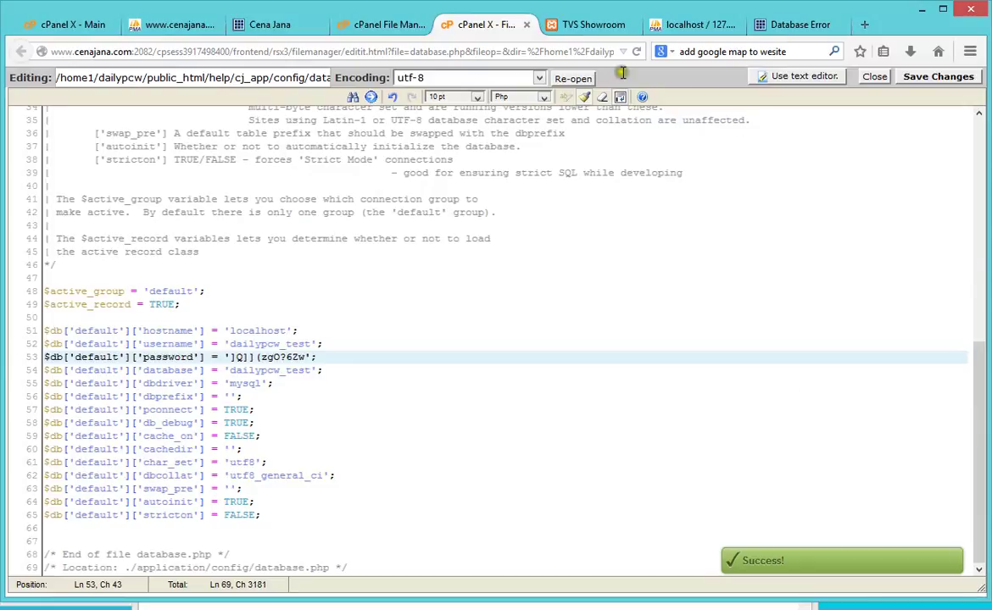
{"action": "left_click", "coordinate": [587, 26]}
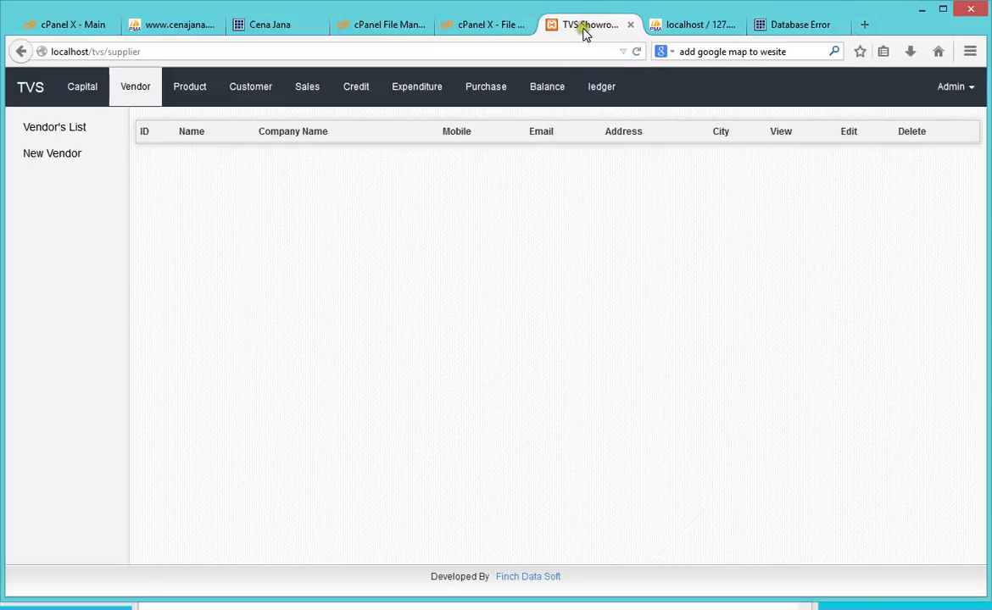
Step: Reload help.cenajana.com so it shows the Admin Login page instead of the error
{"action": "left_click", "coordinate": [178, 51]}
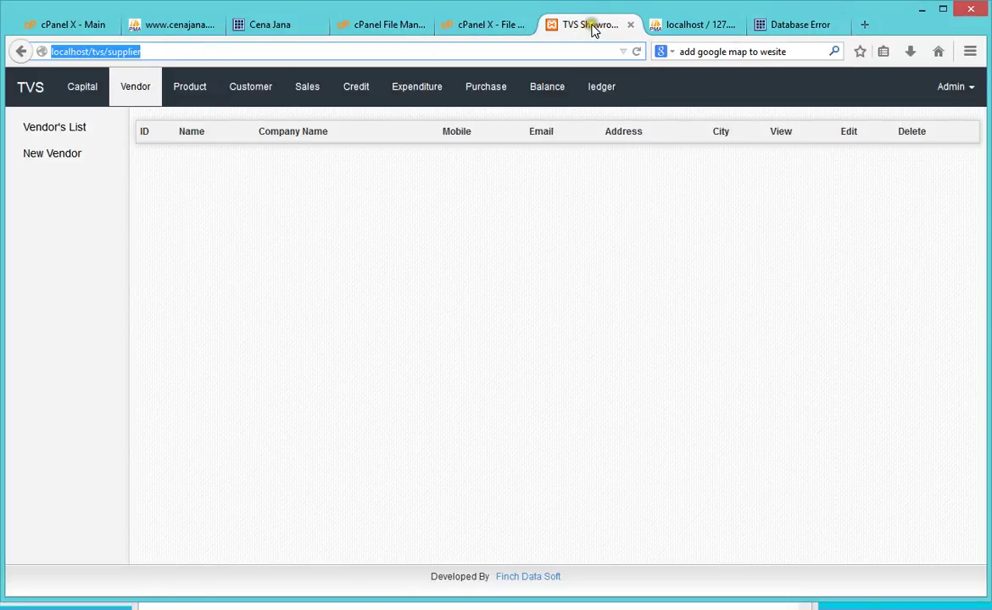
{"action": "left_click", "coordinate": [691, 25]}
{"action": "left_click", "coordinate": [797, 25]}
{"action": "left_click", "coordinate": [637, 52]}
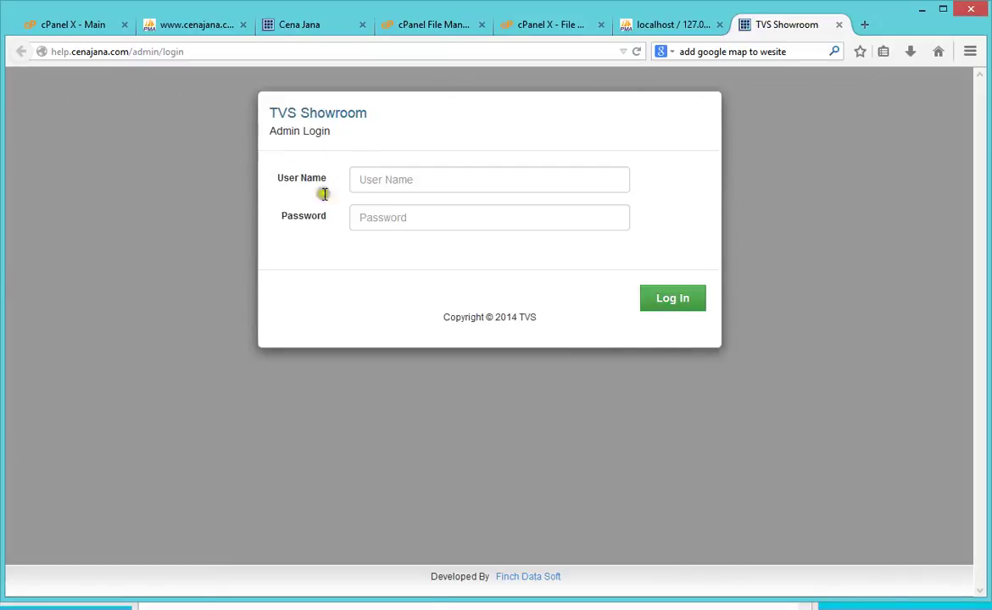
Step: Log in with the admin user name and password, dismissing the save-password prompt
{"action": "left_click", "coordinate": [446, 173]}
{"action": "type", "text": "admin"}
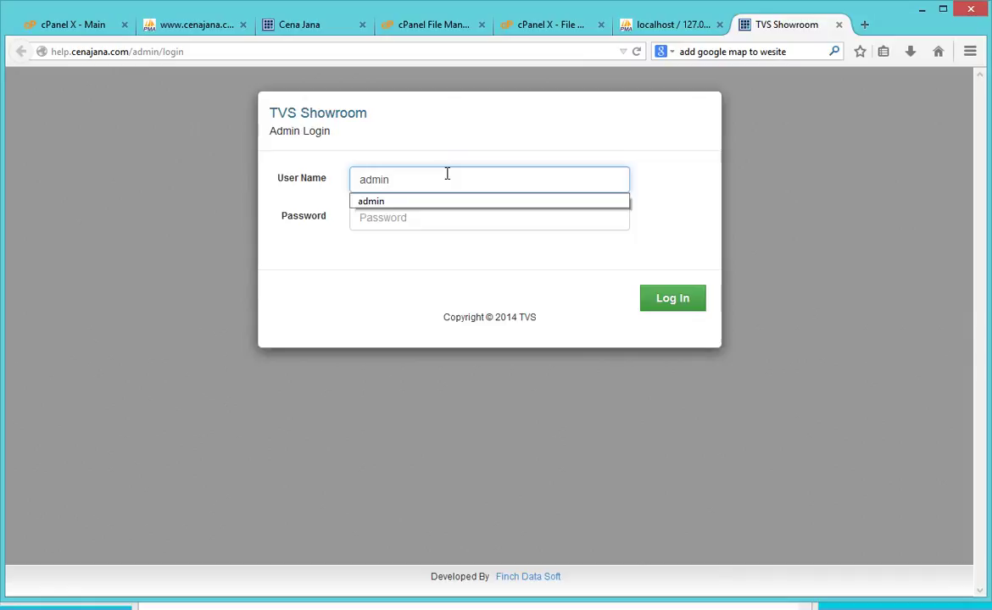
{"action": "key", "text": "Tab"}
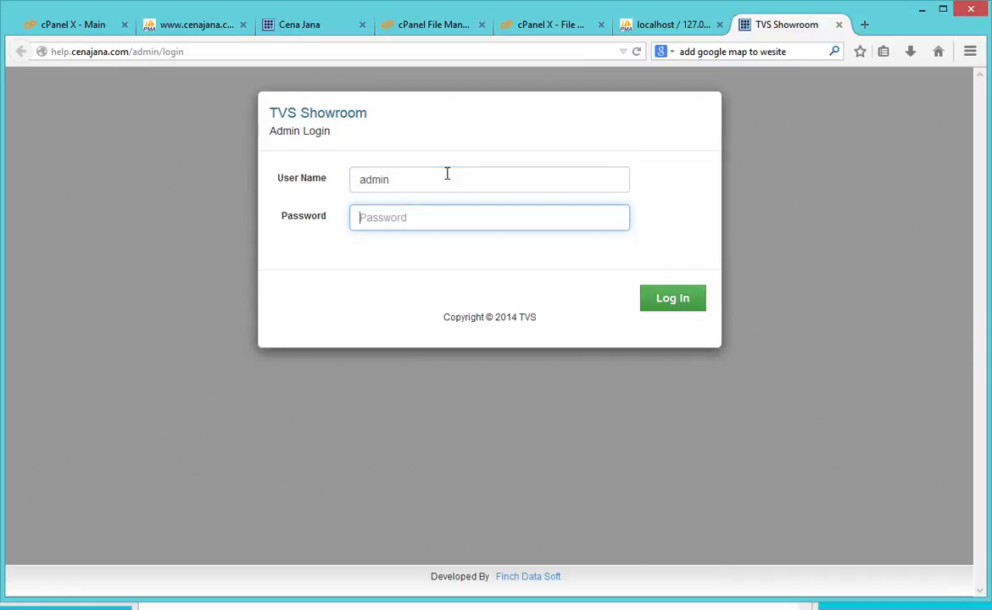
{"action": "type", "text": "••••"}
{"action": "key", "text": "Return"}
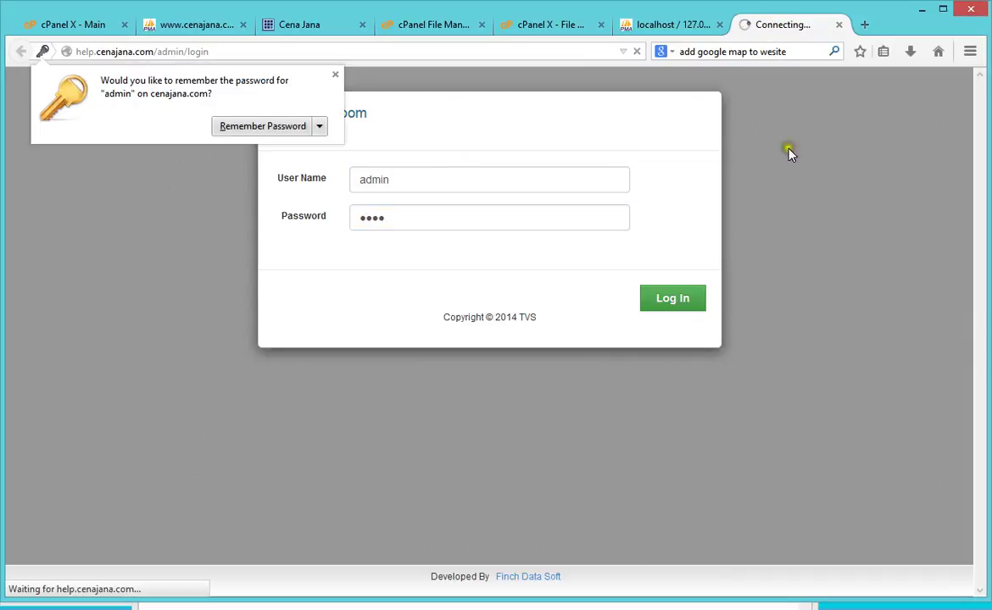
{"action": "left_click", "coordinate": [804, 191]}
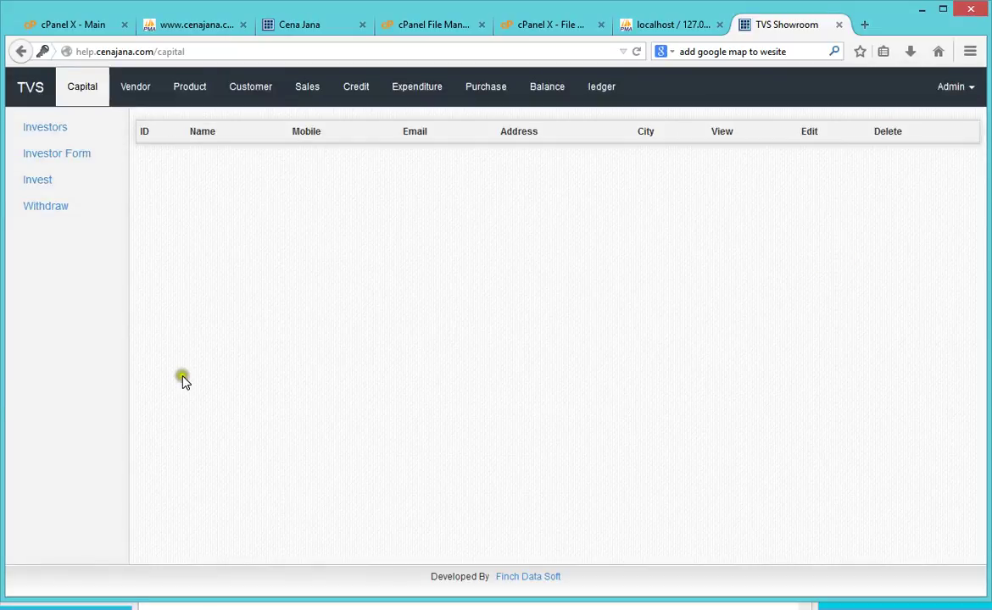
Step: Re-save database.php and reload the live admin page to retest the connection
{"action": "left_click", "coordinate": [513, 27]}
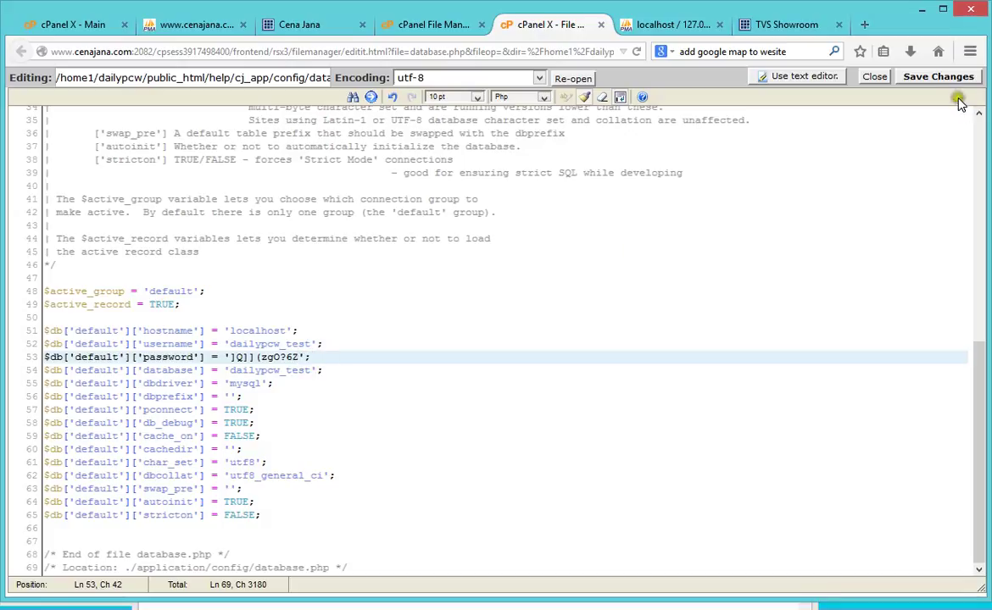
{"action": "left_click", "coordinate": [938, 78]}
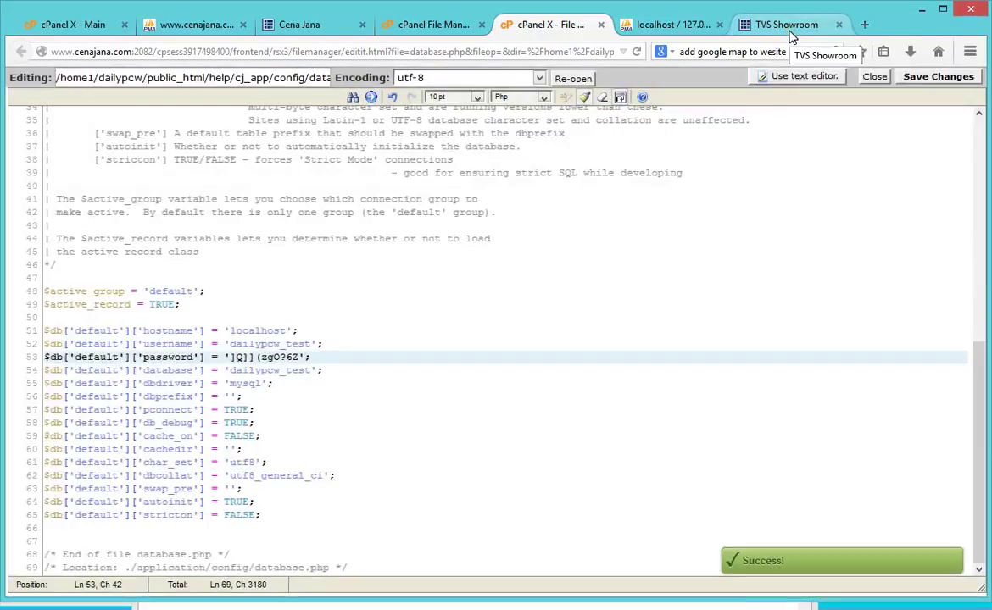
{"action": "left_click", "coordinate": [788, 31]}
{"action": "left_click", "coordinate": [635, 51]}
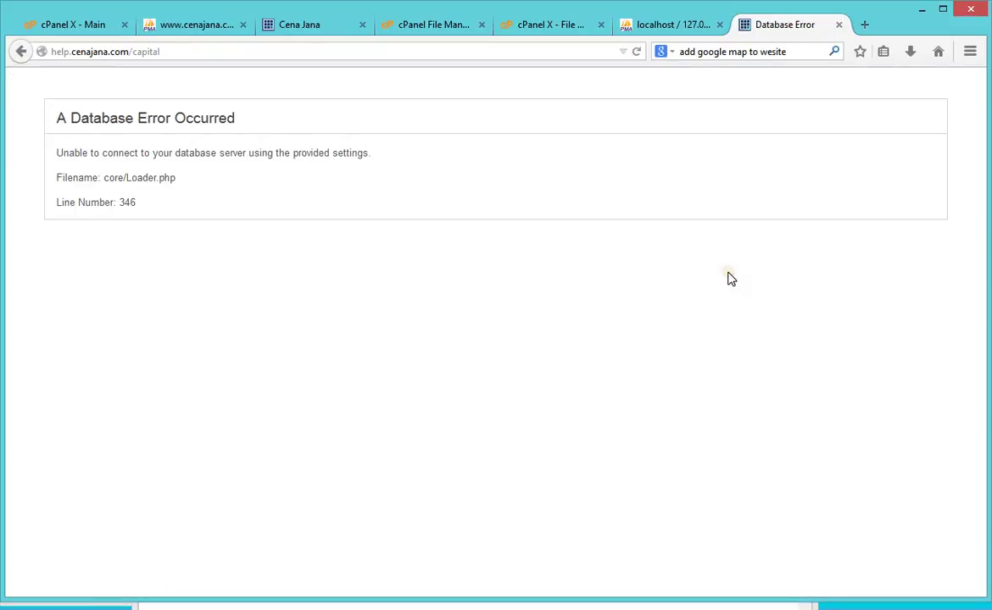
{"action": "left_click", "coordinate": [195, 25]}
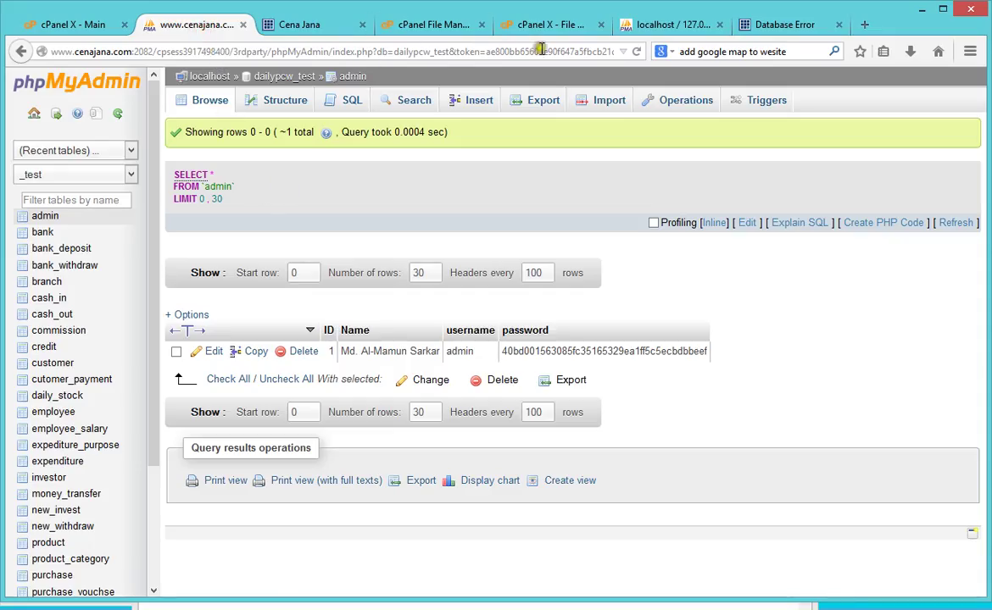
Step: Restore the full password on line 53, save database.php, and reload the live Capital page
{"action": "left_click", "coordinate": [552, 25]}
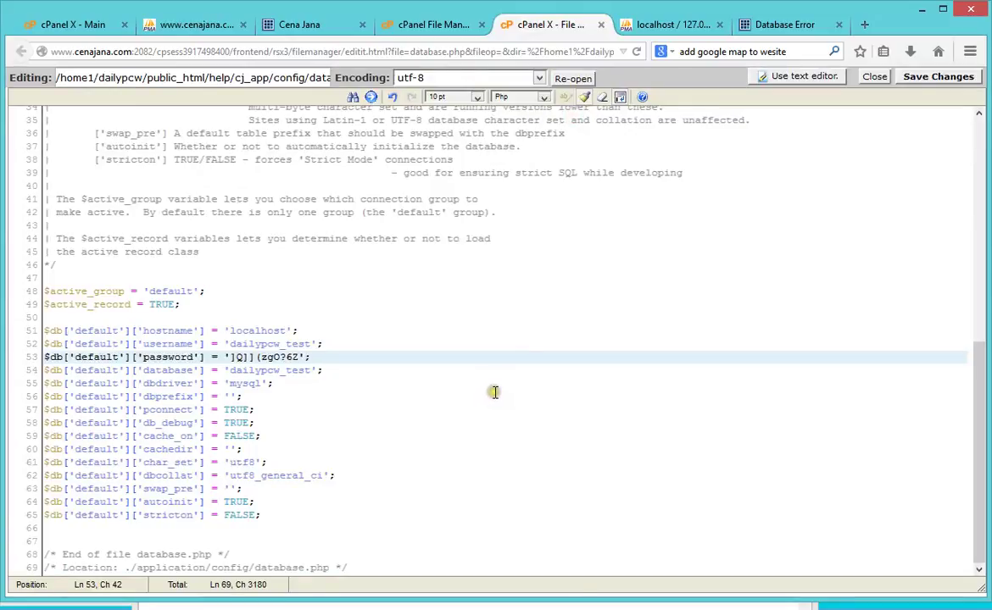
{"action": "left_click", "coordinate": [303, 356]}
{"action": "key", "text": "ctrl+z"}
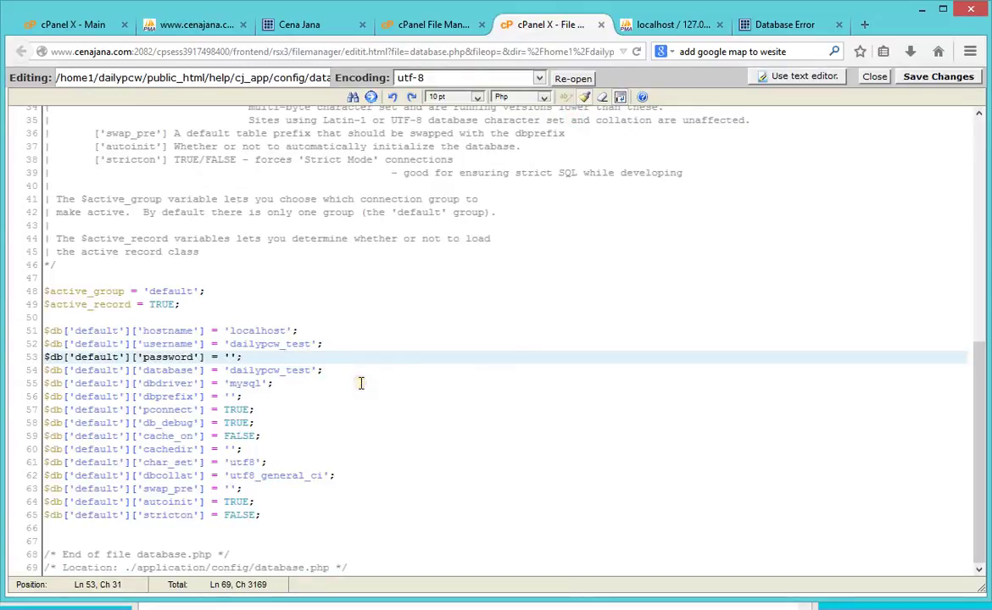
{"action": "key", "text": "ctrl+v"}
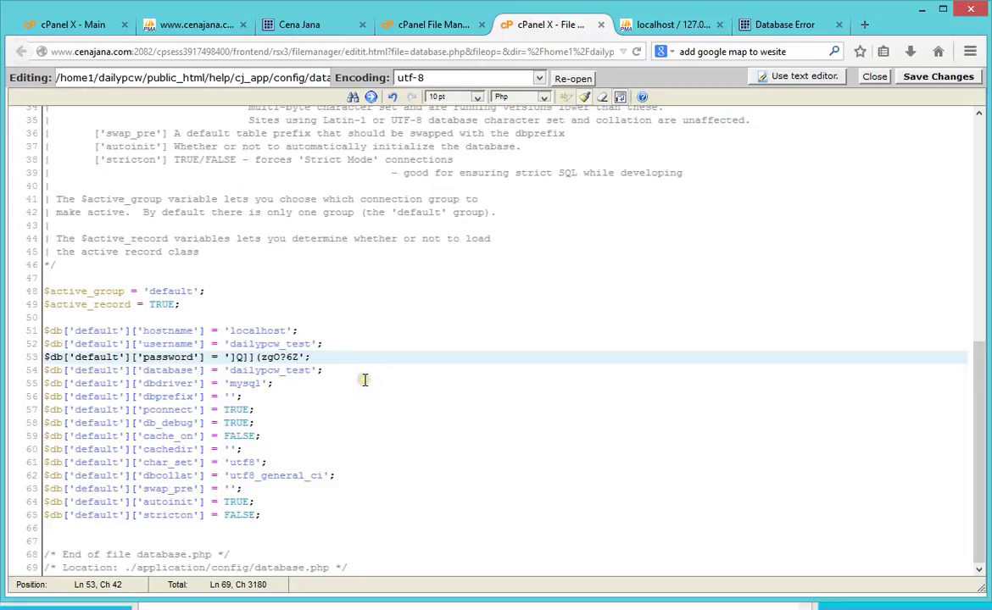
{"action": "key", "text": "ctrl+z"}
{"action": "key", "text": "ctrl+v"}
{"action": "left_click", "coordinate": [919, 79]}
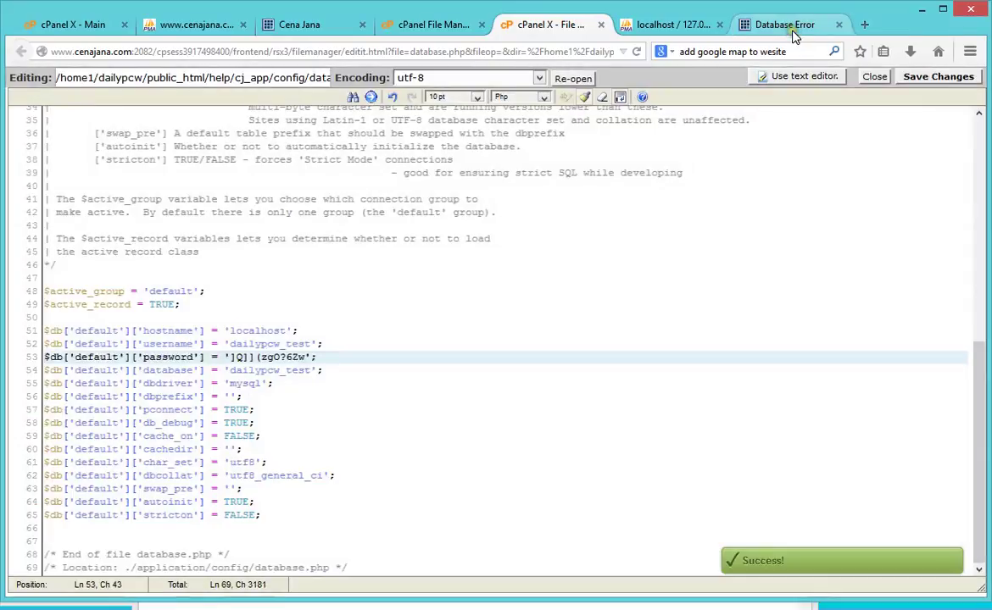
{"action": "left_click", "coordinate": [794, 34]}
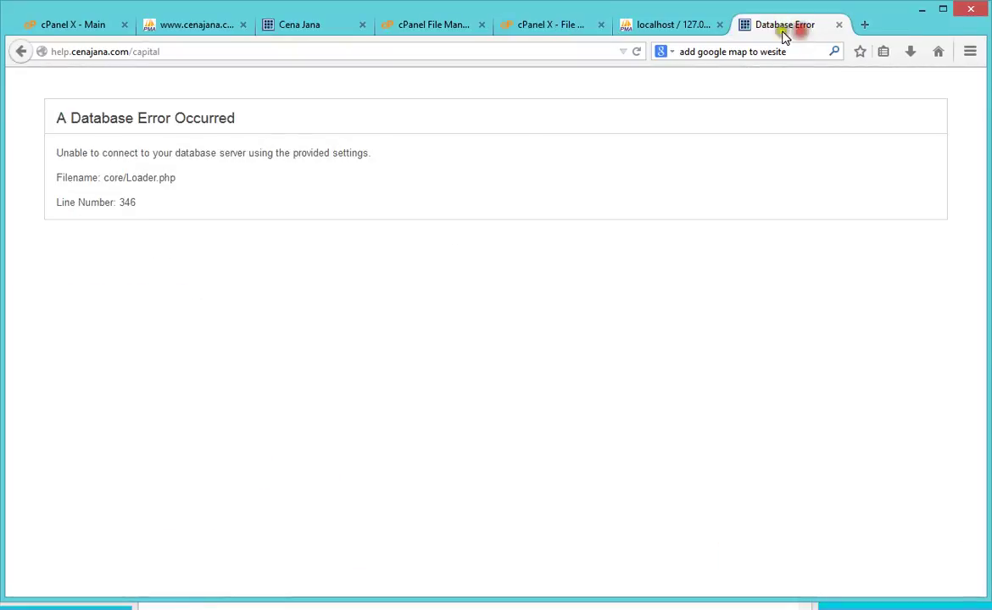
{"action": "left_click", "coordinate": [635, 52]}
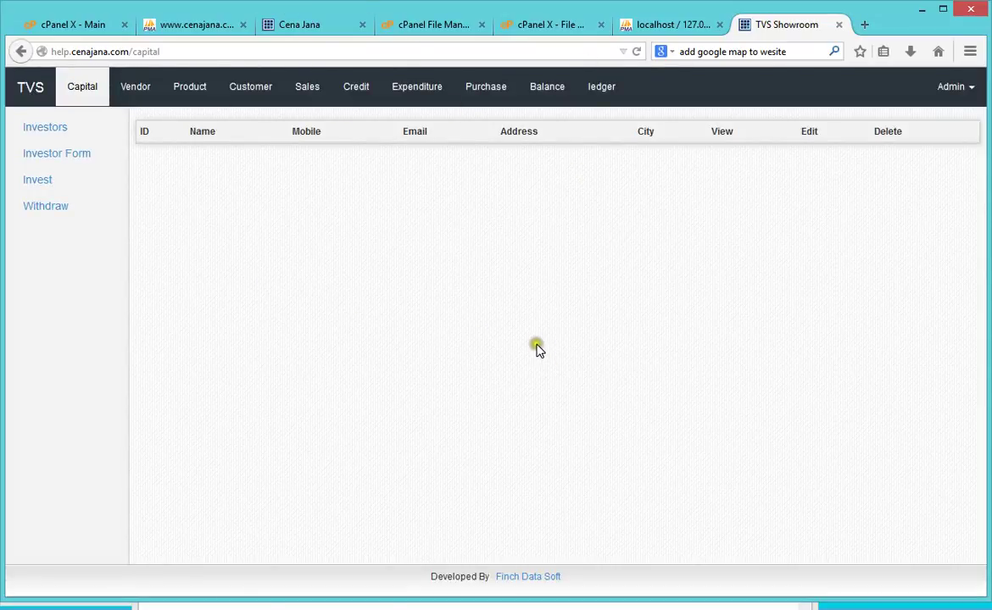
Step: Check the help folder's files, then open dailypcw_test in phpMyAdmin to list its tables
{"action": "left_click", "coordinate": [51, 27]}
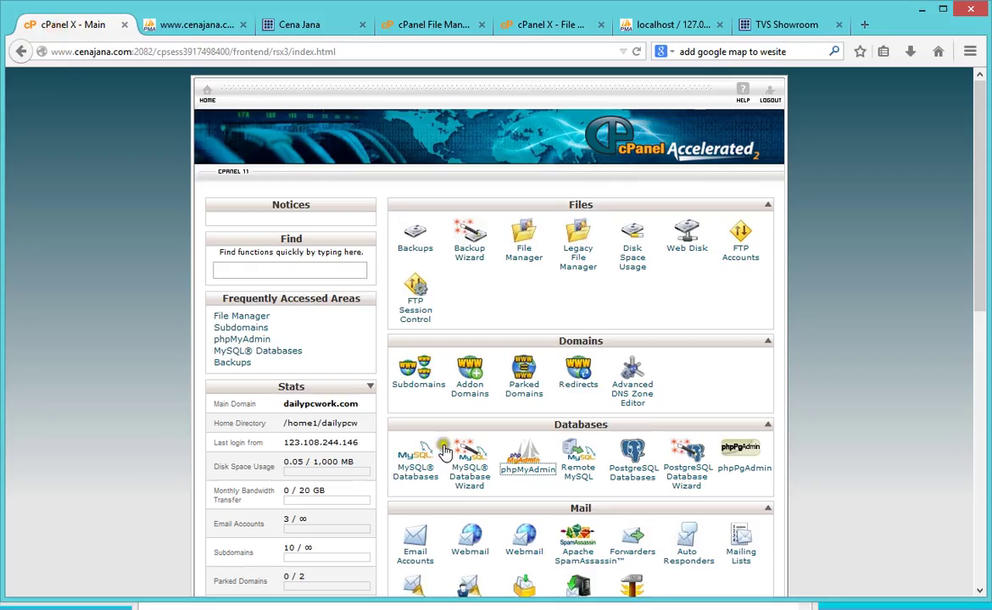
{"action": "left_click", "coordinate": [432, 26]}
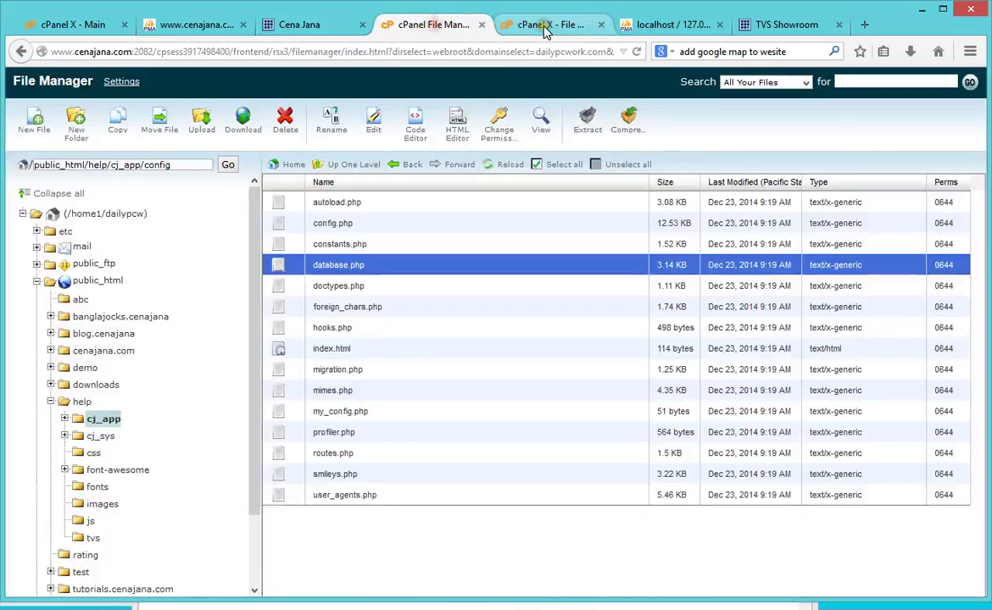
{"action": "left_click", "coordinate": [81, 402]}
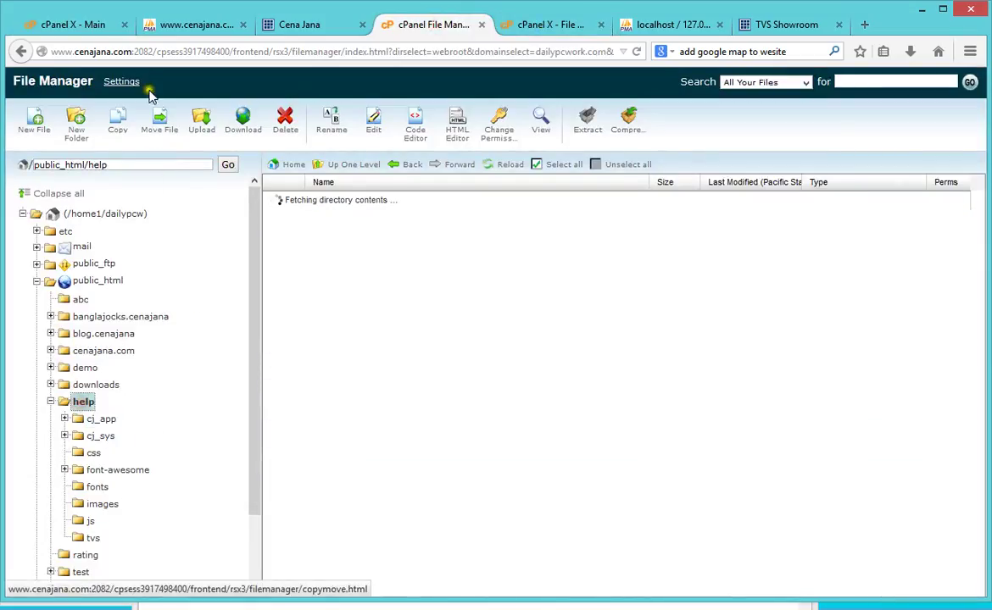
{"action": "left_click", "coordinate": [106, 25]}
{"action": "scroll", "coordinate": [594, 487], "scroll_direction": "down", "scroll_amount": 3}
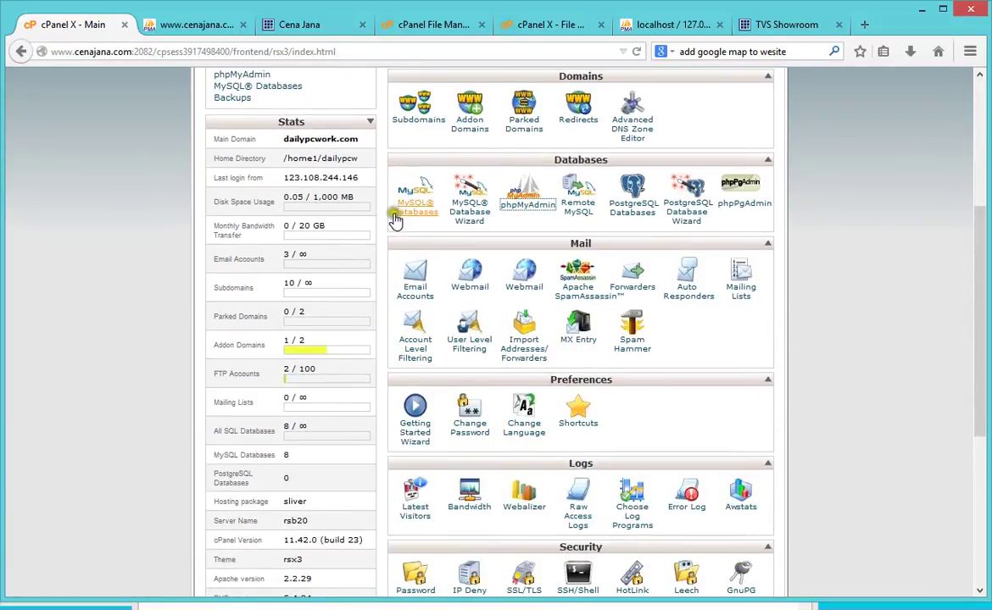
{"action": "left_click", "coordinate": [197, 24]}
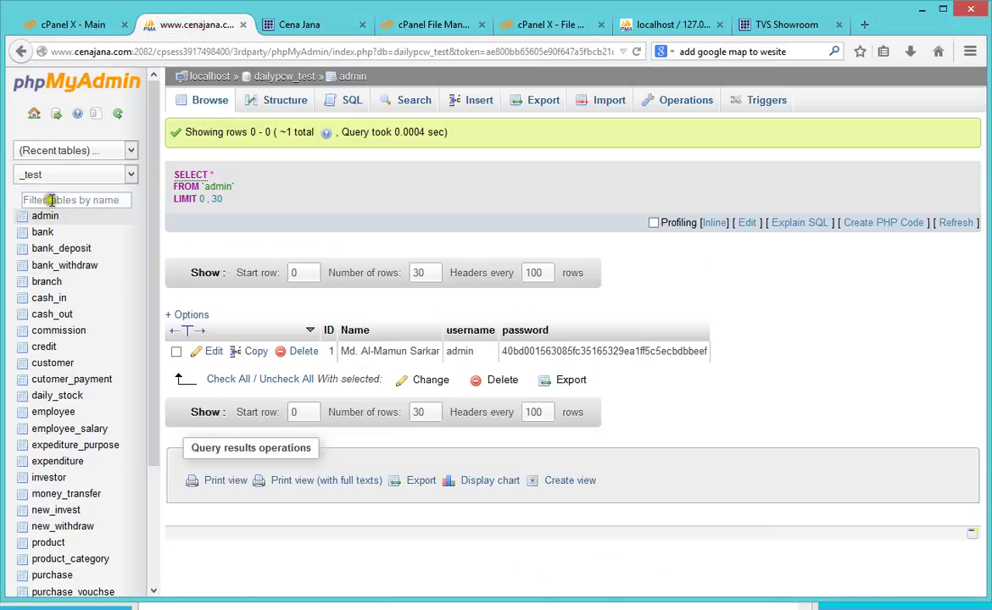
{"action": "left_click", "coordinate": [32, 116]}
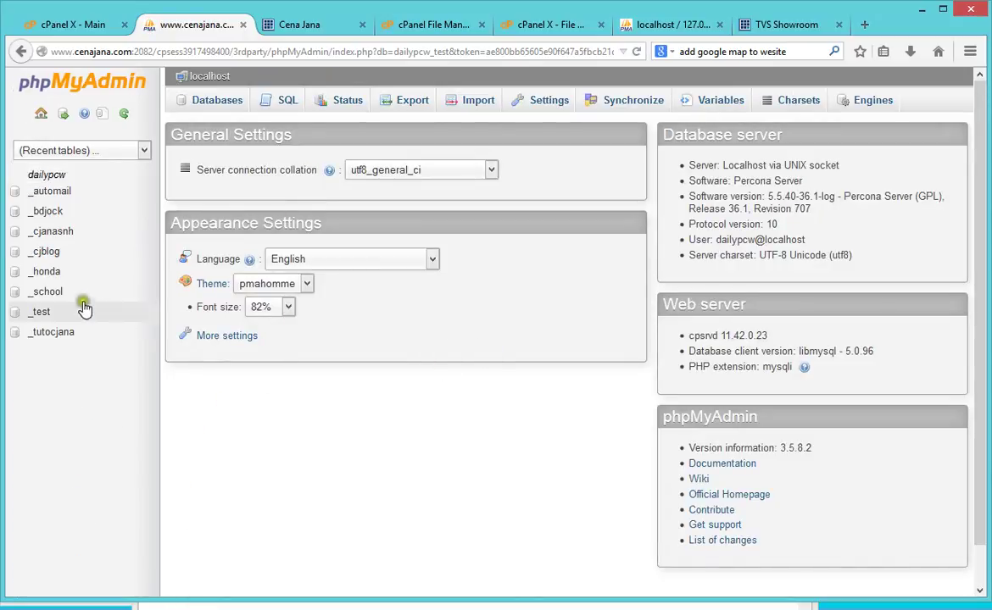
{"action": "left_click", "coordinate": [40, 316]}
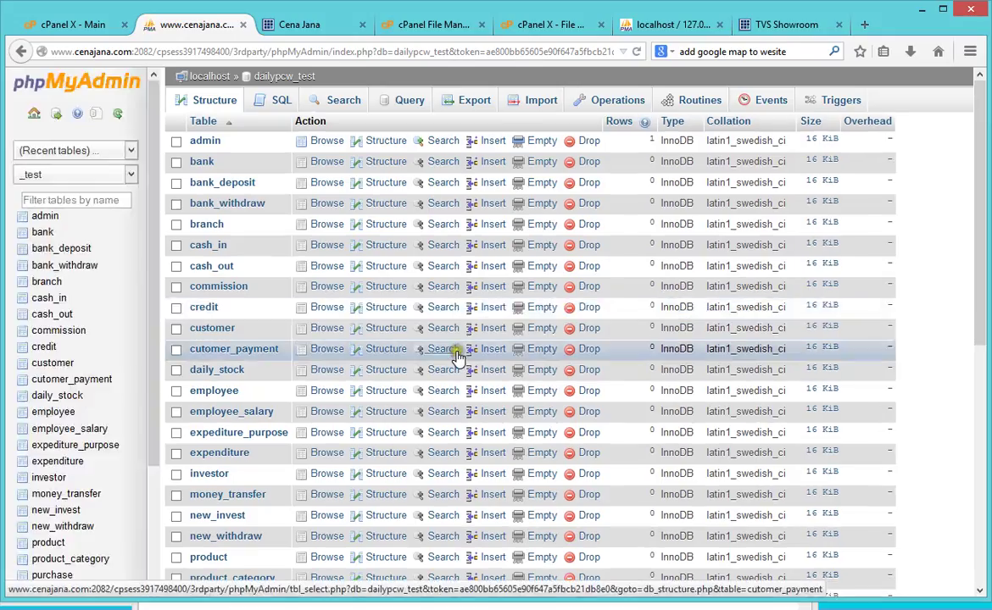
Step: Export dailypcw_test as a quick SQL file, dailypcw_test.sql, and confirm it in Downloads
{"action": "left_click", "coordinate": [475, 100]}
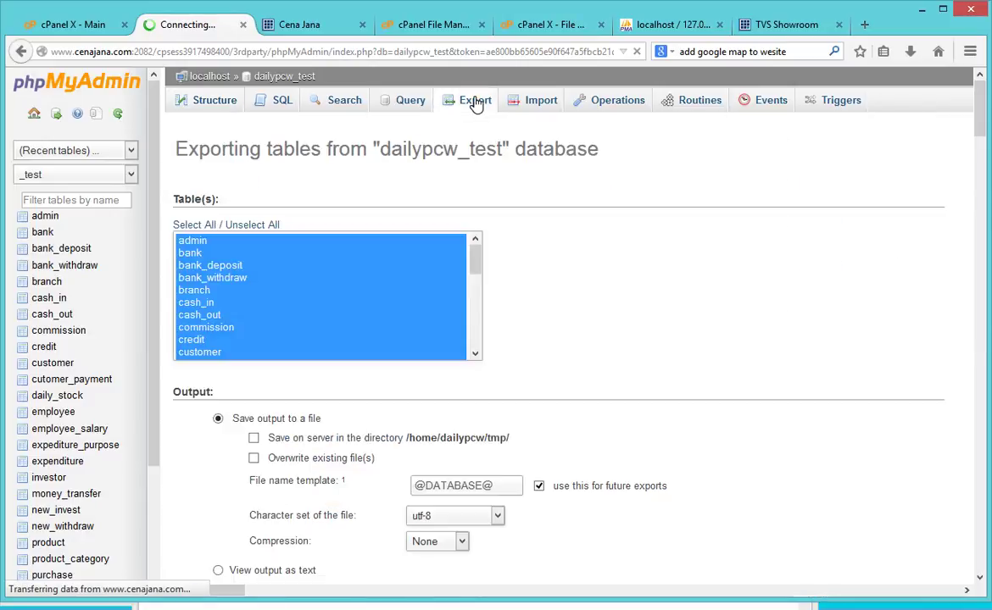
{"action": "left_click", "coordinate": [204, 442]}
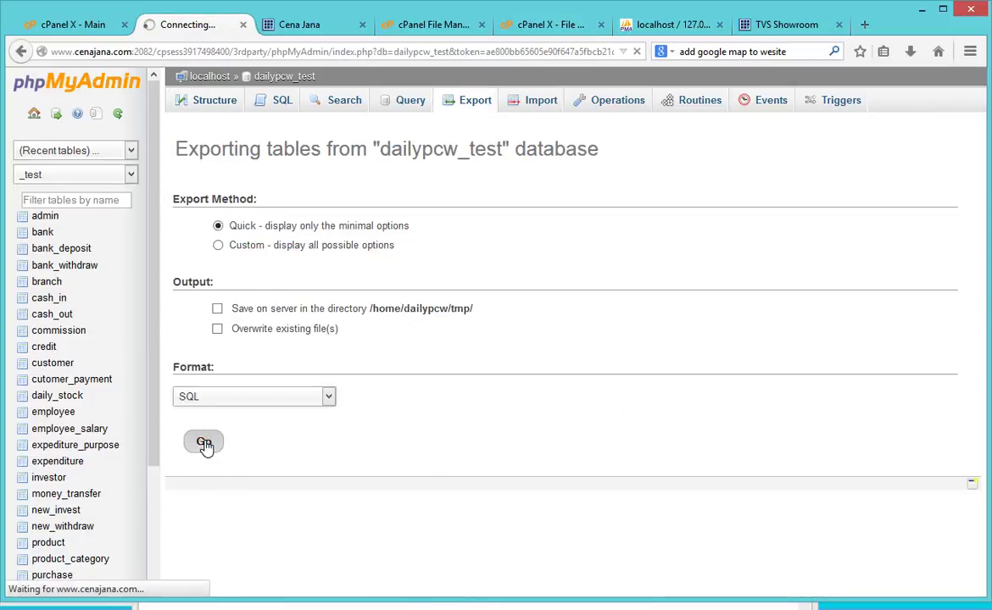
{"action": "left_click", "coordinate": [685, 425]}
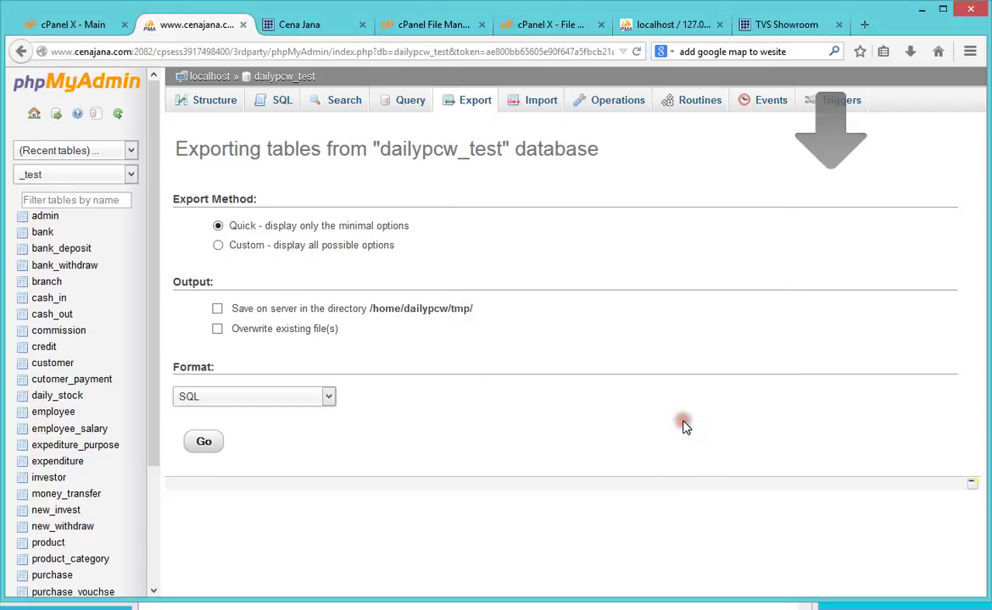
{"action": "left_click", "coordinate": [884, 51]}
{"action": "left_click", "coordinate": [911, 52]}
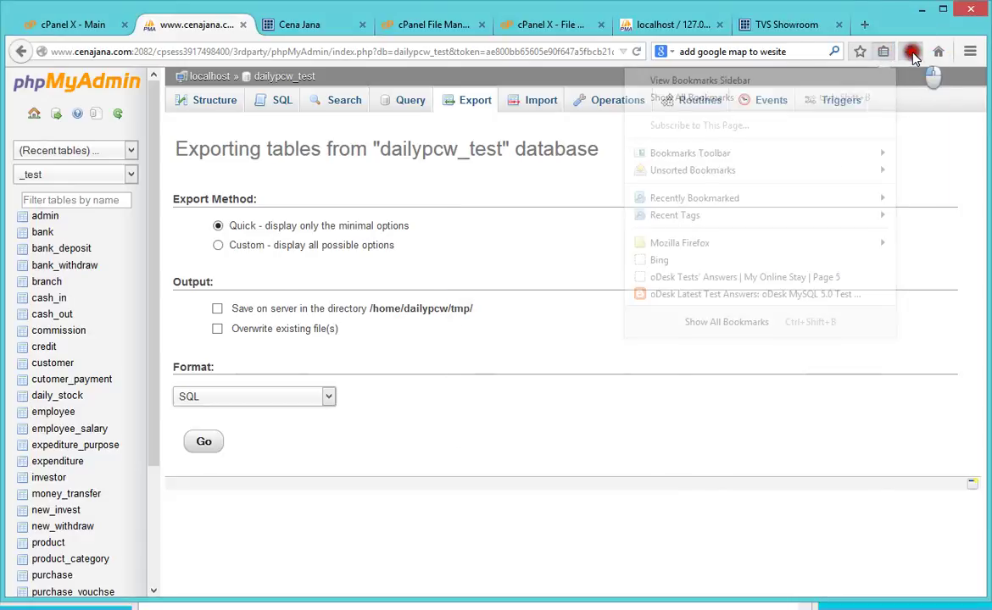
{"action": "left_click", "coordinate": [540, 322]}
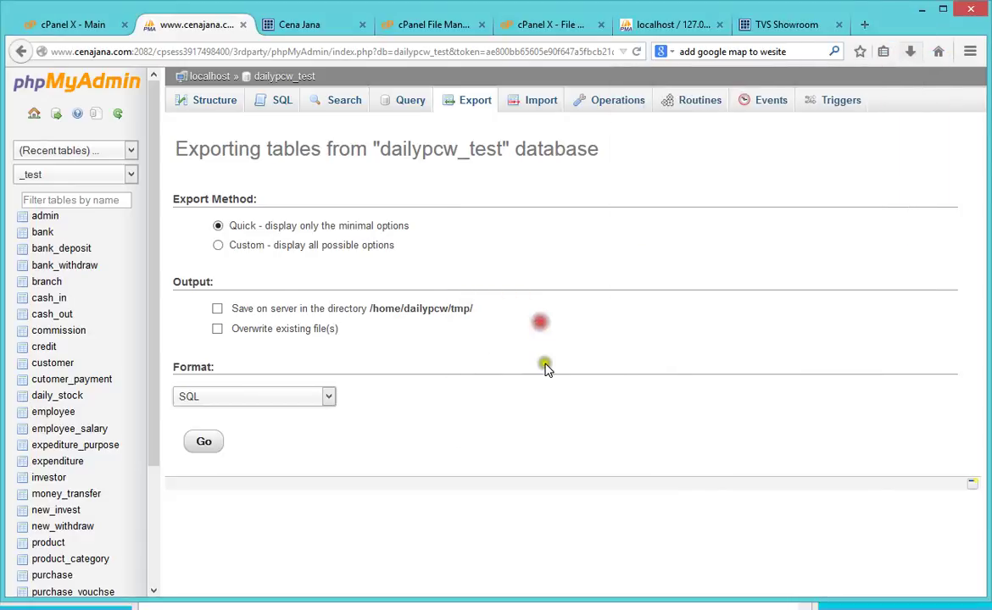
Step: Go back to phpMyAdmin's home, then to the cPanel X - Main tab
{"action": "left_click", "coordinate": [34, 114]}
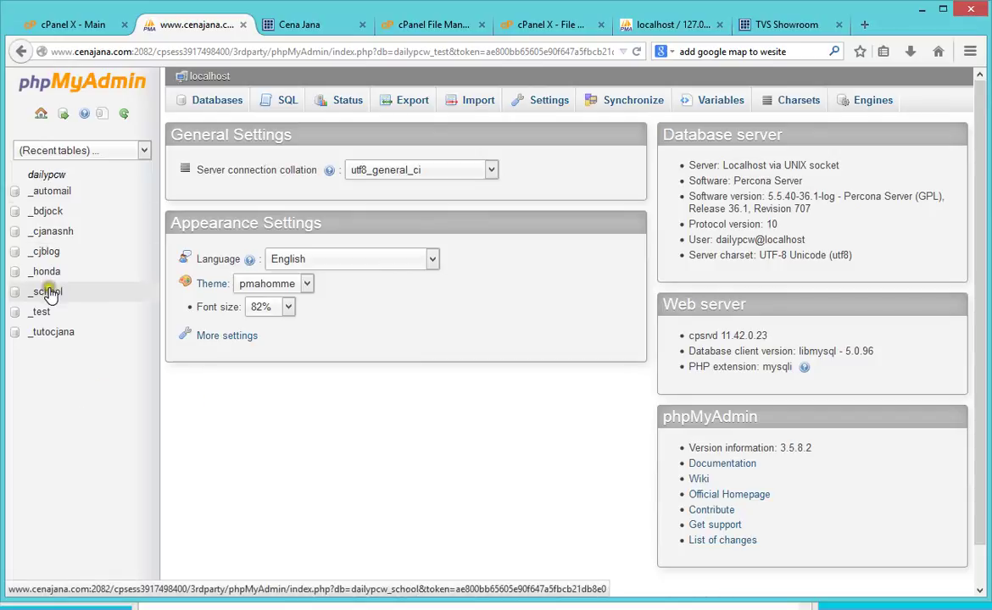
{"action": "left_click", "coordinate": [52, 25]}
{"action": "left_click", "coordinate": [904, 434]}
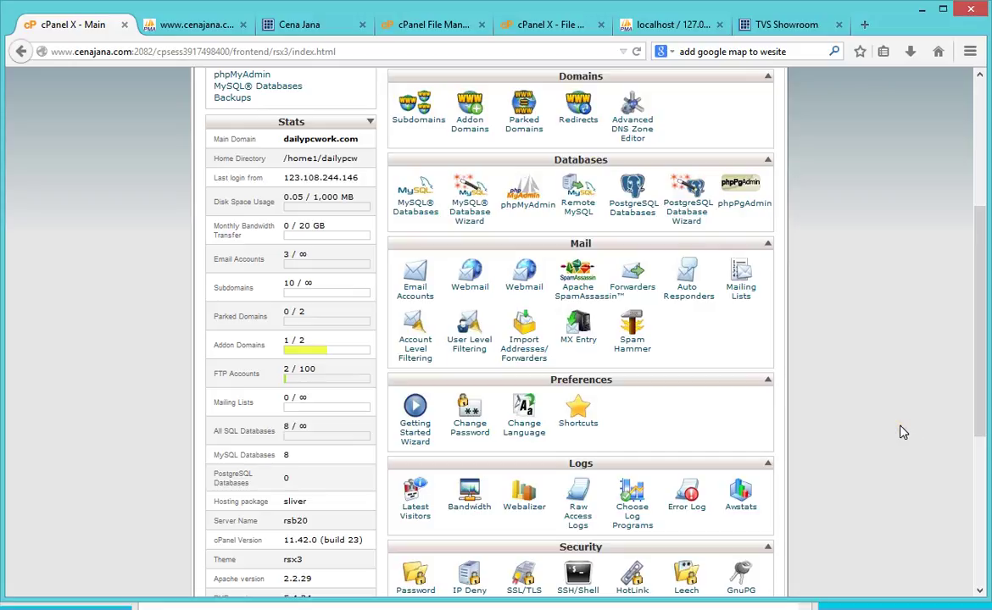
Step: Look over the cPanel dashboard, then switch to the live server's phpMyAdmin tab
{"action": "scroll", "coordinate": [850, 411], "scroll_direction": "up", "scroll_amount": 3}
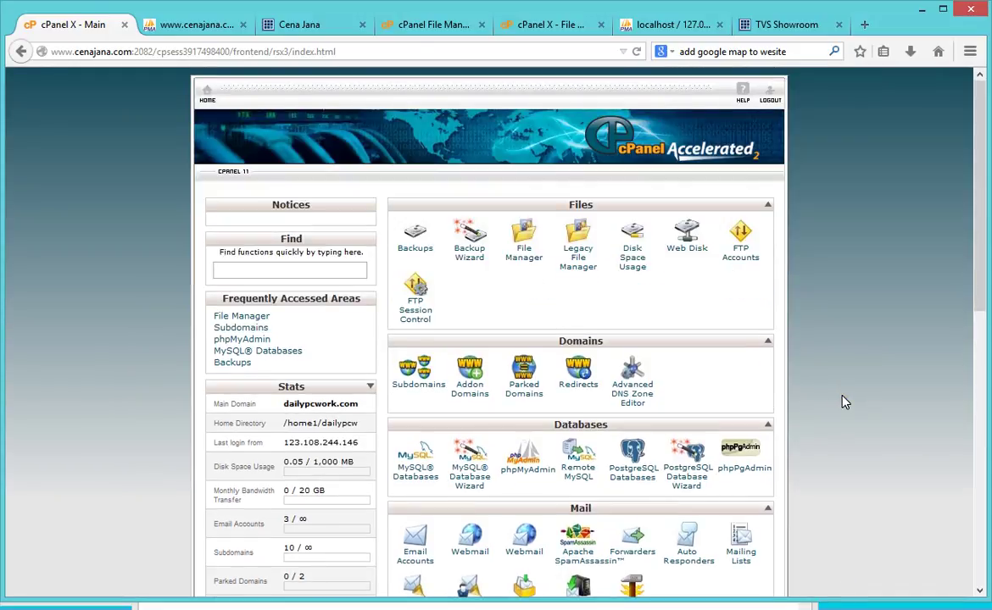
{"action": "scroll", "coordinate": [867, 420], "scroll_direction": "down", "scroll_amount": 4}
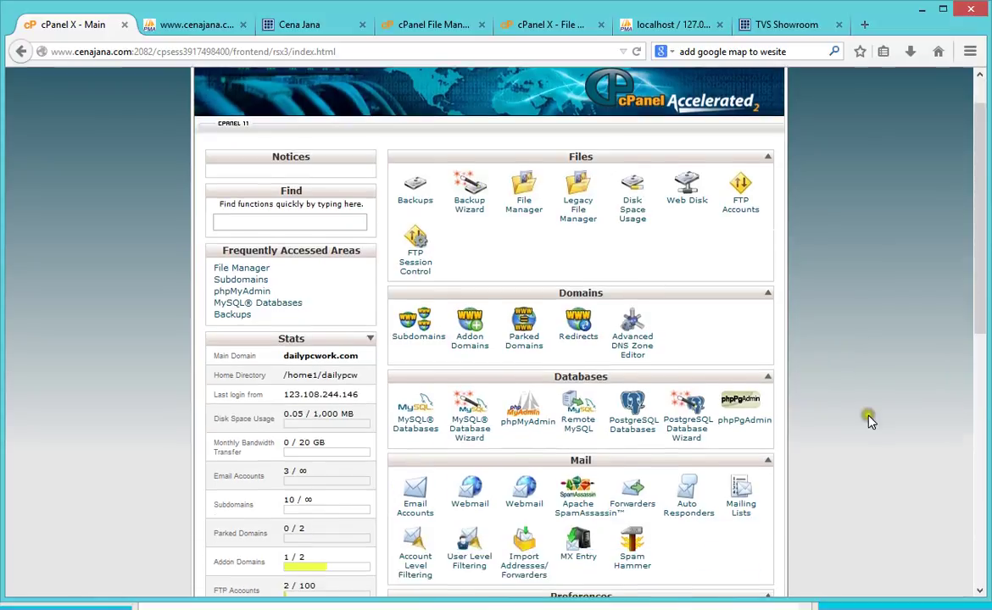
{"action": "scroll", "coordinate": [869, 420], "scroll_direction": "down", "scroll_amount": 3}
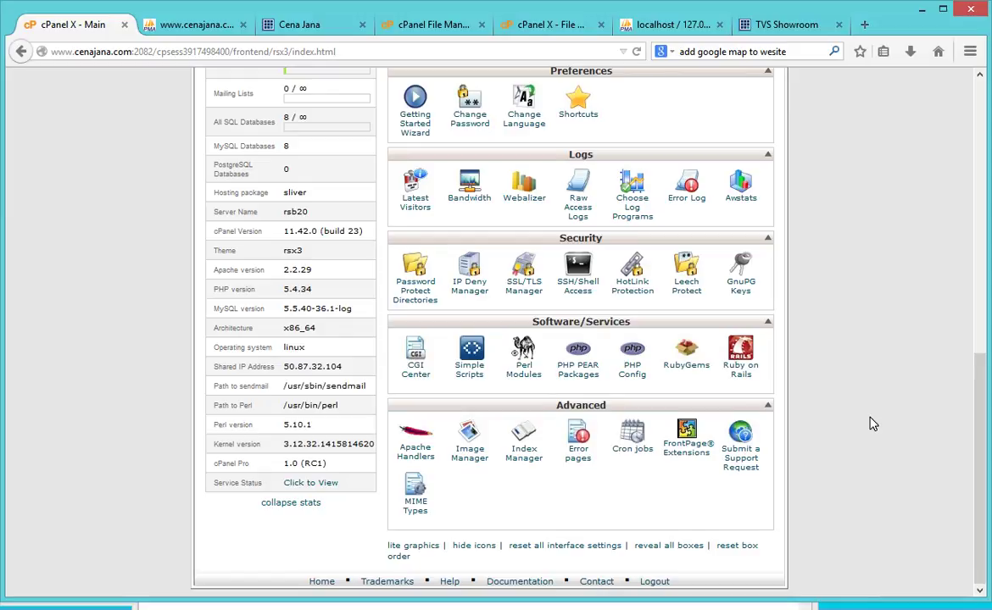
{"action": "left_click", "coordinate": [190, 25]}
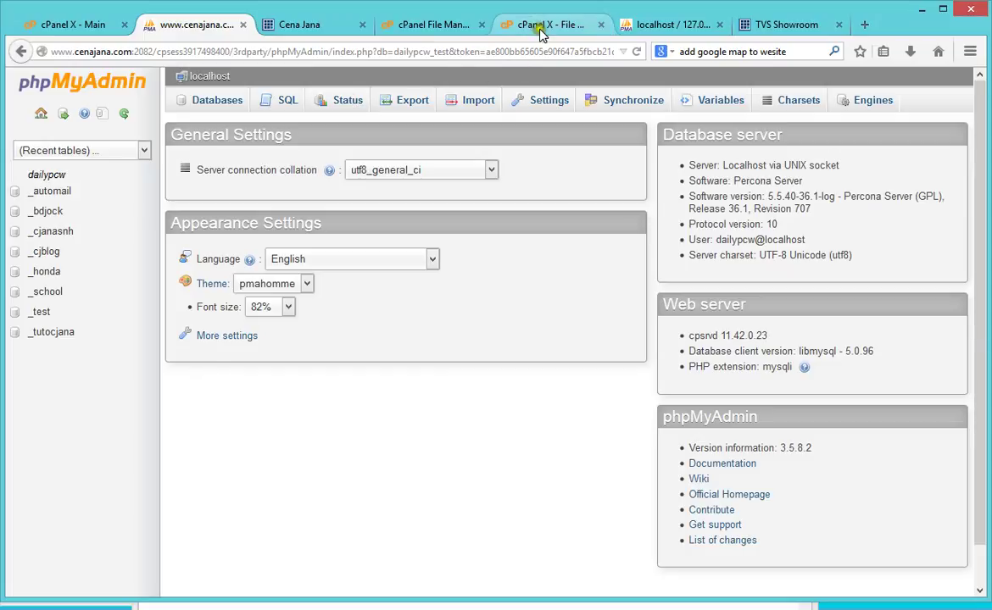
Step: Close the cPanel file editor and cPanel File Manager tabs
{"action": "left_click", "coordinate": [540, 32]}
{"action": "middle_click", "coordinate": [505, 28]}
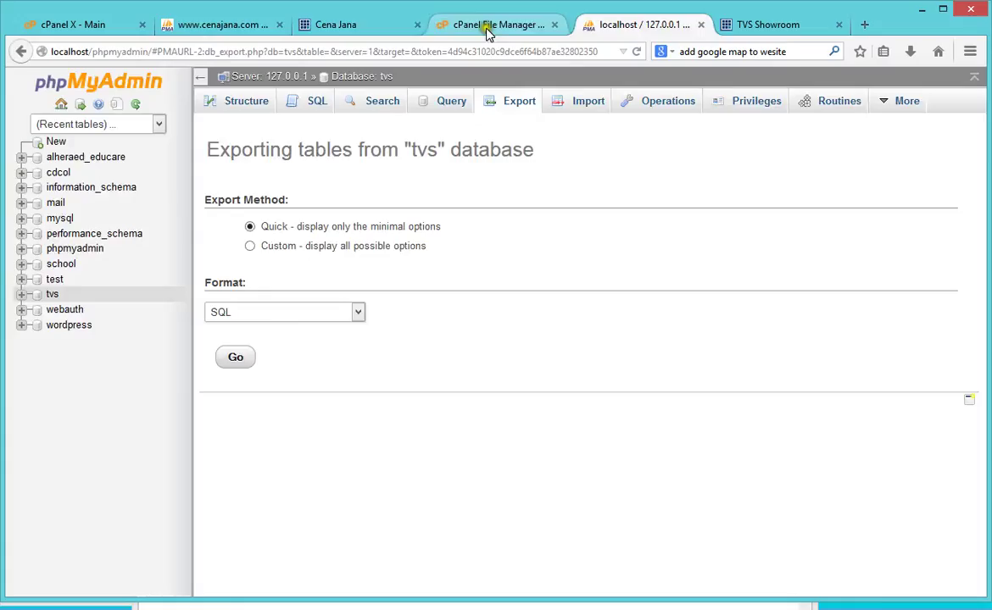
{"action": "left_click", "coordinate": [490, 27]}
{"action": "left_click", "coordinate": [350, 24]}
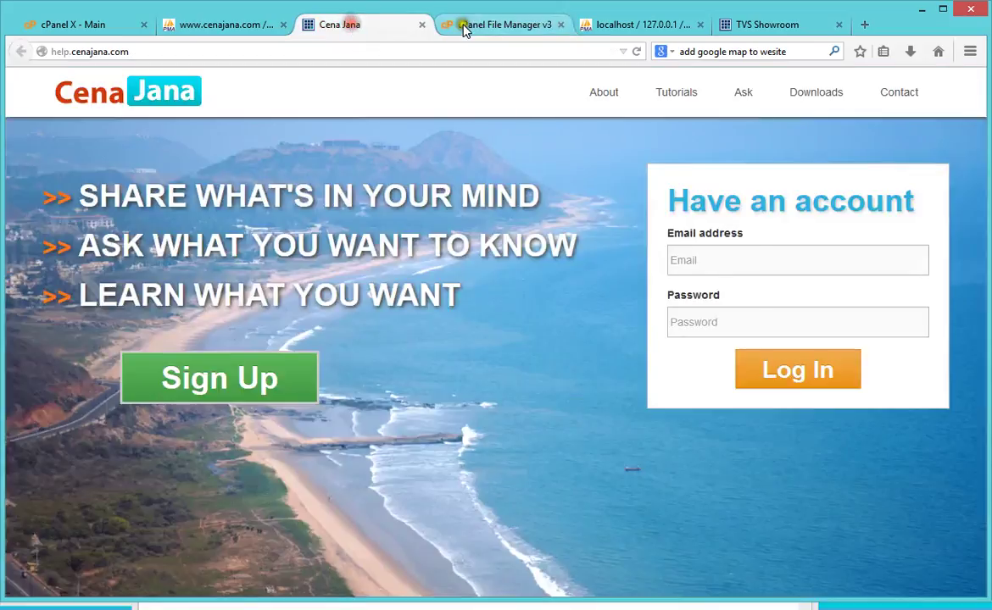
{"action": "left_click", "coordinate": [464, 28]}
{"action": "middle_click", "coordinate": [501, 28]}
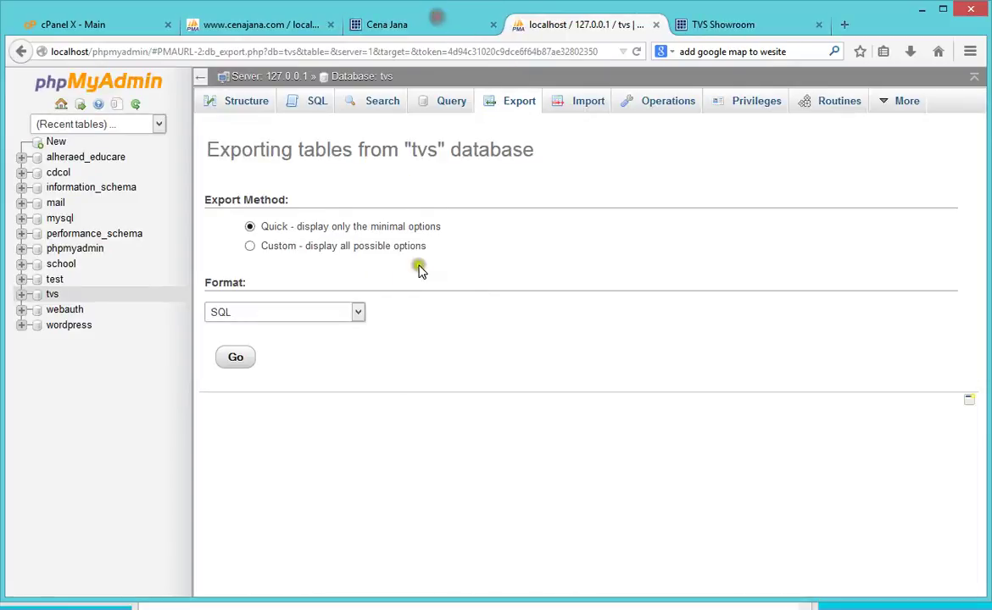
Step: Check the live Cena Jana homepage and cPanel home, ending on the TVS Showroom Capital page
{"action": "left_click", "coordinate": [413, 27]}
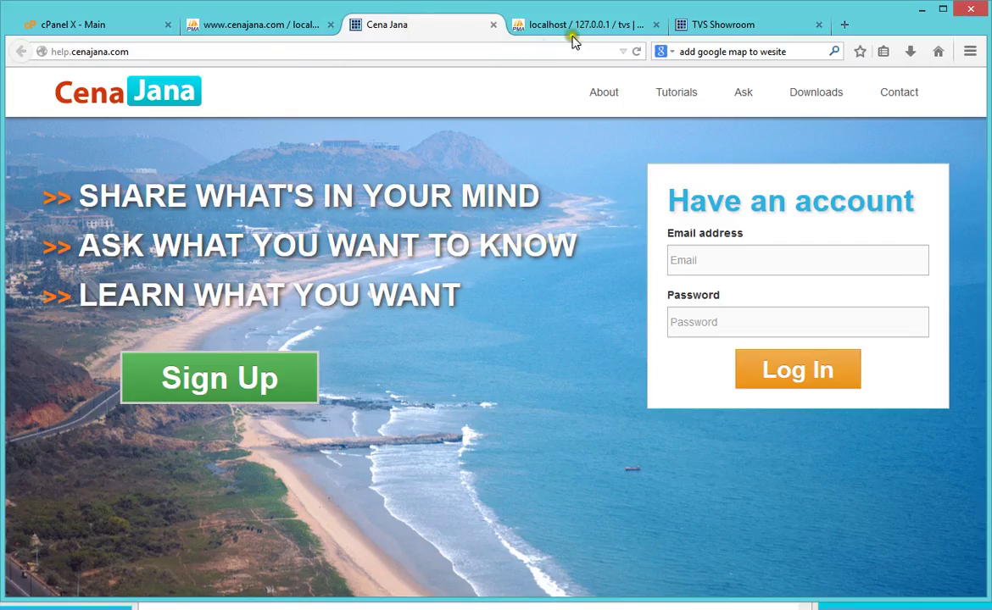
{"action": "left_click", "coordinate": [577, 31]}
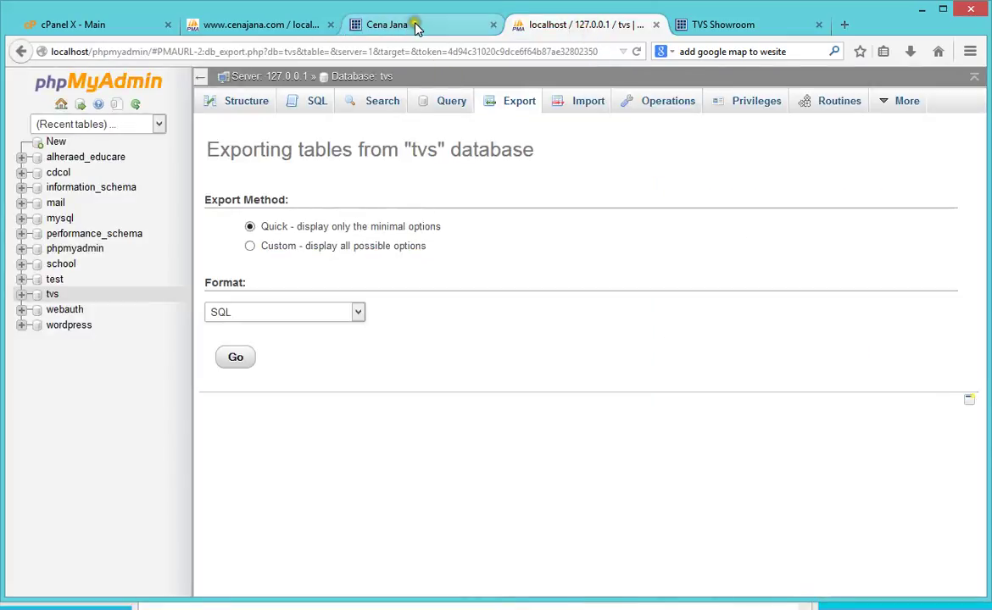
{"action": "left_click", "coordinate": [416, 28]}
{"action": "left_click", "coordinate": [84, 24]}
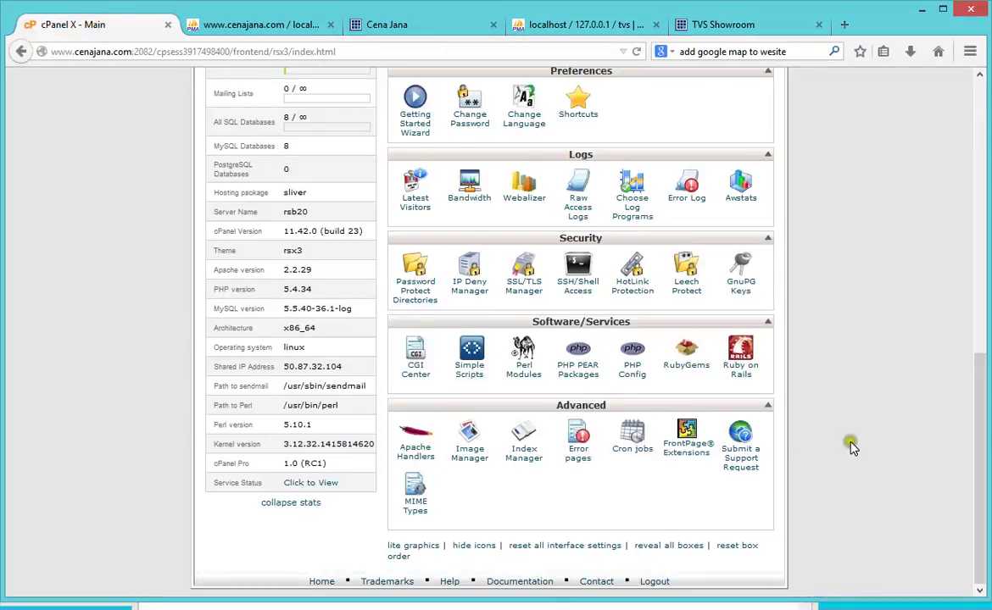
{"action": "scroll", "coordinate": [852, 448], "scroll_direction": "up", "scroll_amount": 10}
{"action": "scroll", "coordinate": [853, 448], "scroll_direction": "down", "scroll_amount": 9}
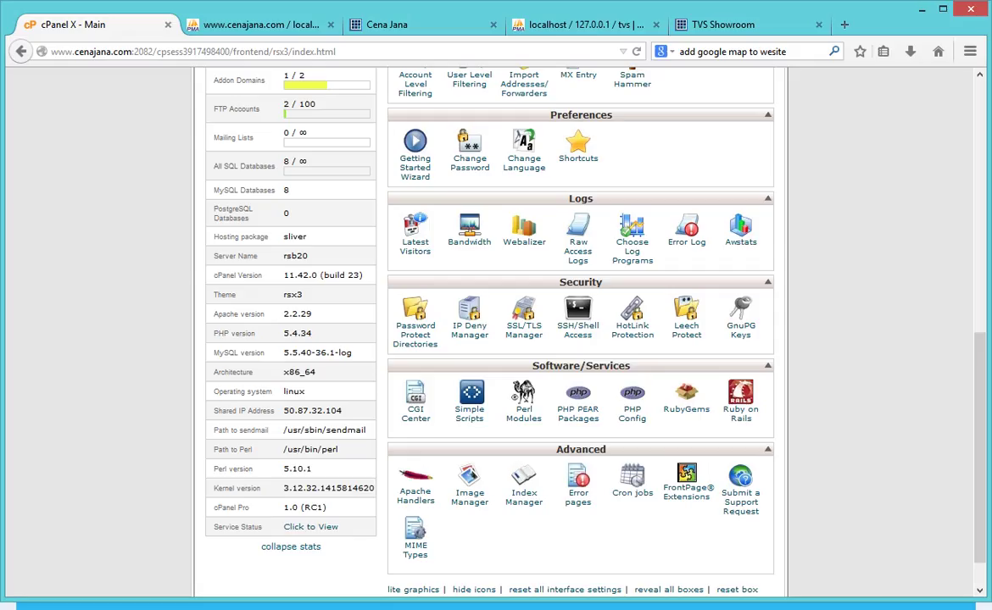
{"action": "left_click", "coordinate": [722, 24]}
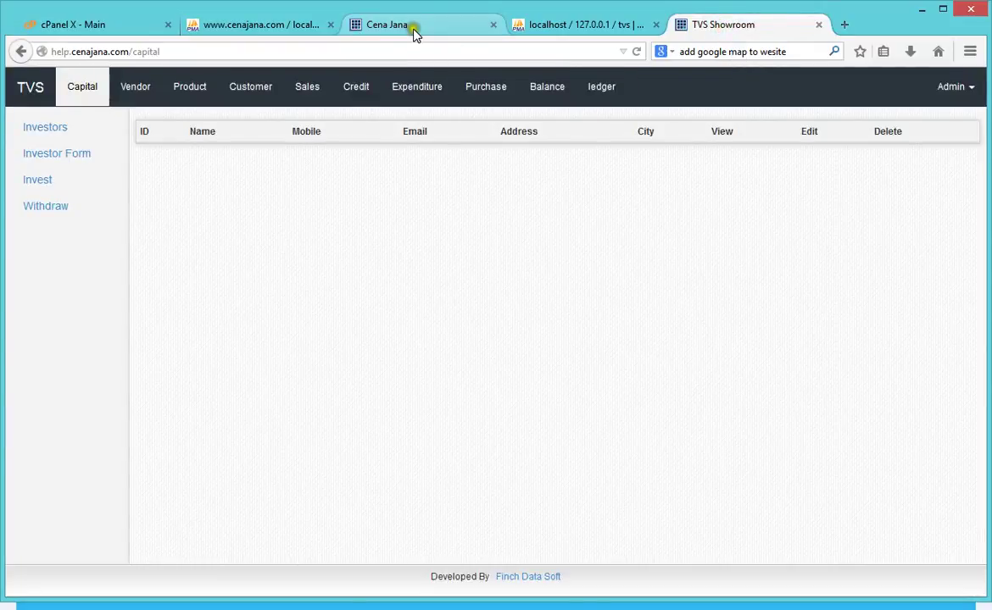
{"action": "left_click", "coordinate": [413, 27]}
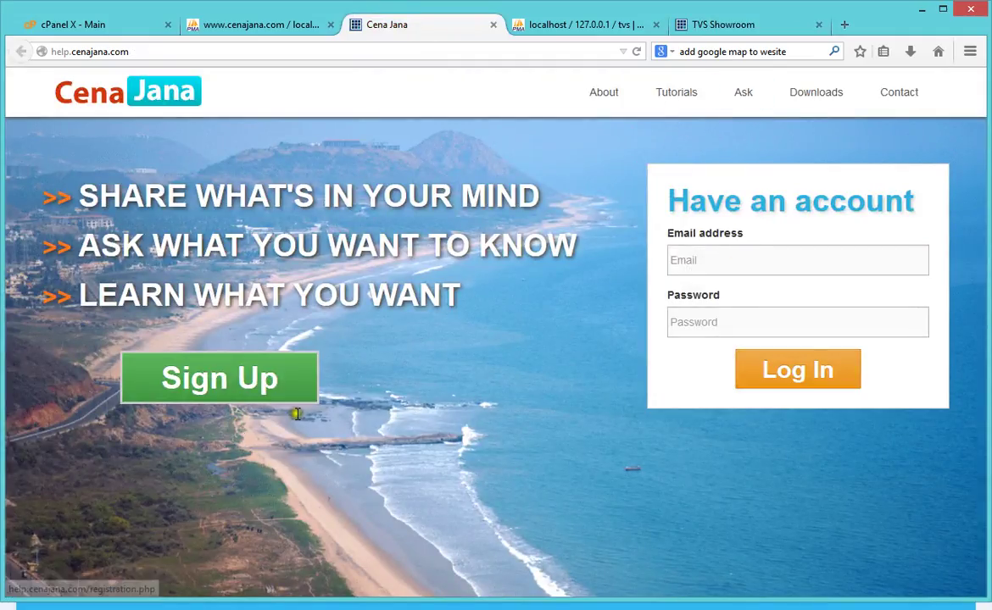
{"action": "left_click", "coordinate": [742, 27]}
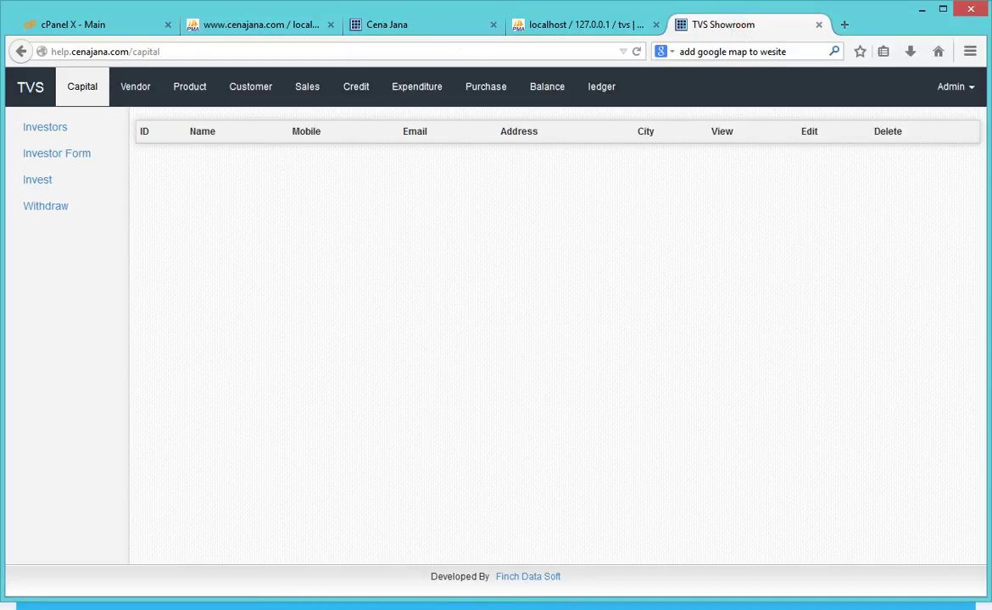